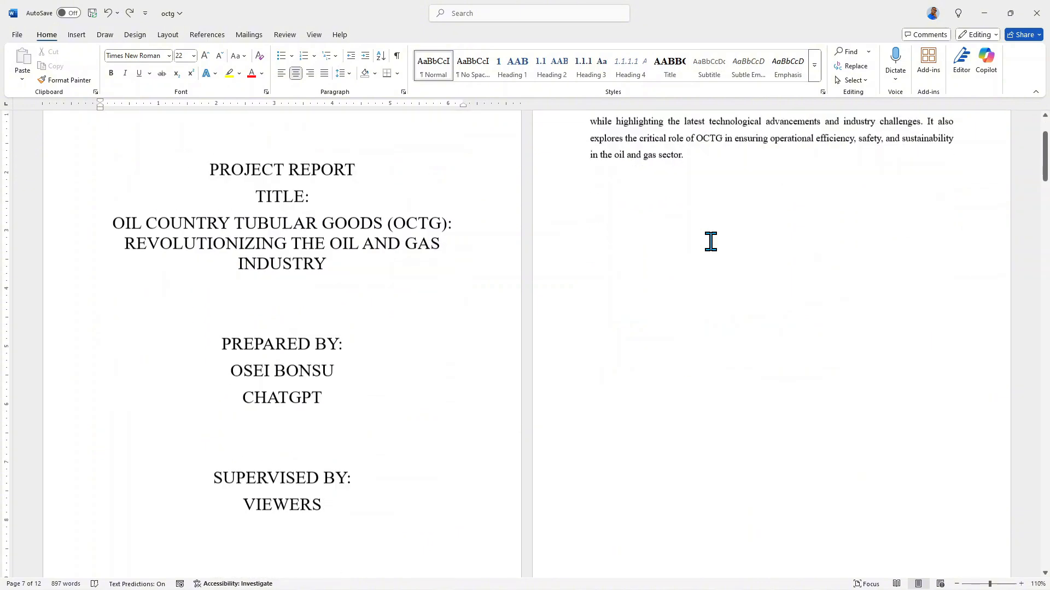
Add the headings DECLARATION and ACKNOWLEDGEMENT on separate lines directly above the ABSTRACT heading.
{"action": "scroll", "coordinate": [696, 272], "scroll_direction": "up", "scroll_amount": 5}
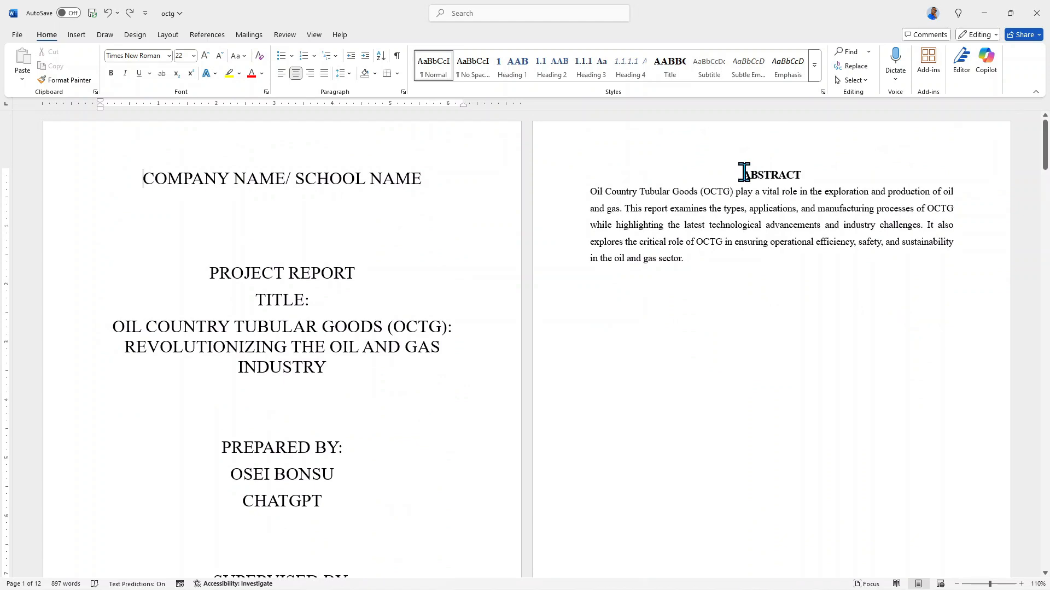
{"action": "left_click", "coordinate": [744, 174]}
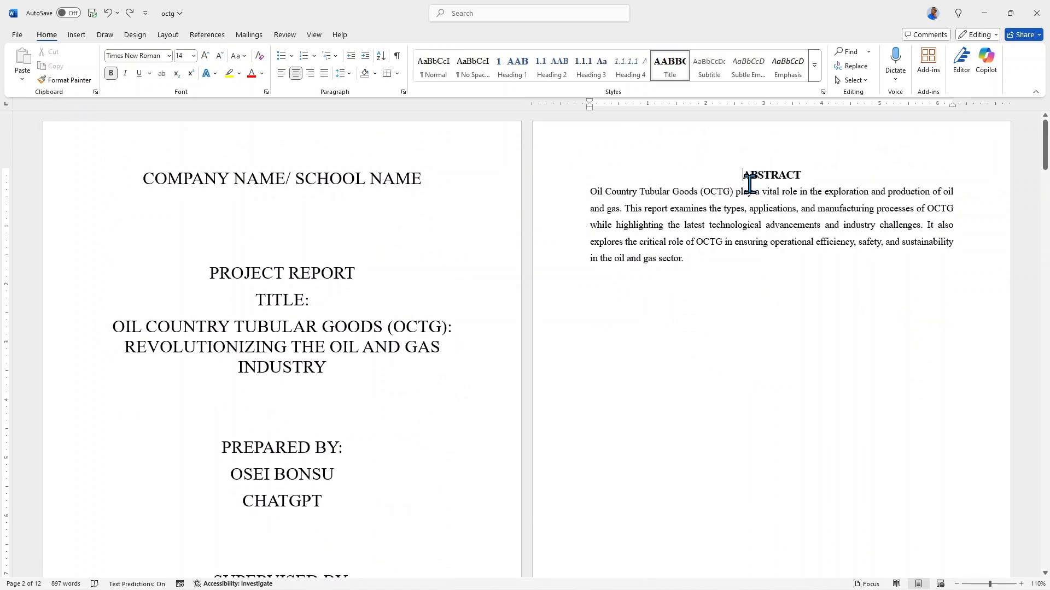
{"action": "type", "text": "DEC"}
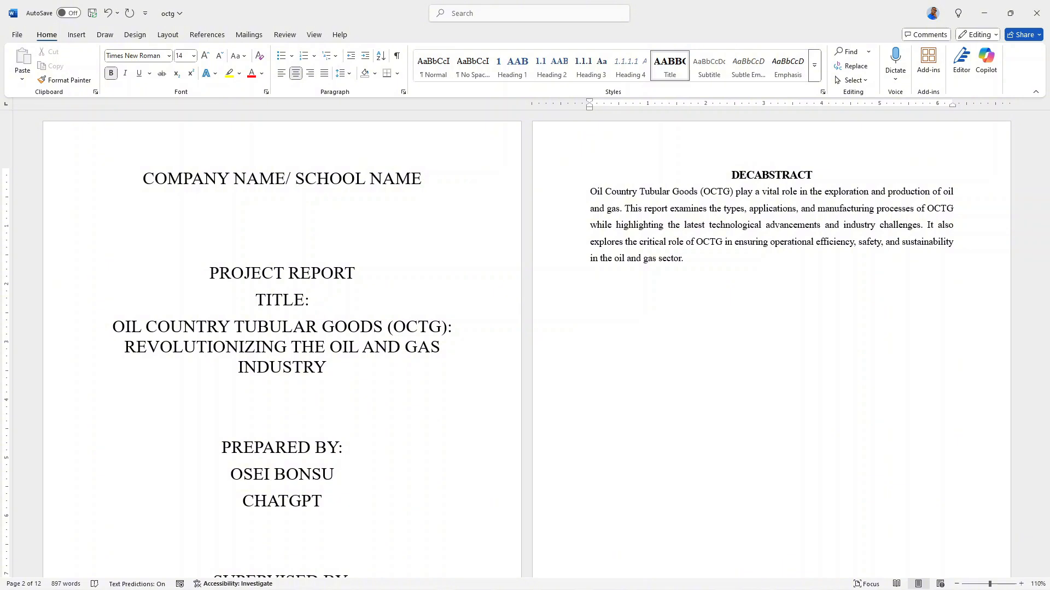
{"action": "type", "text": "LARATION"}
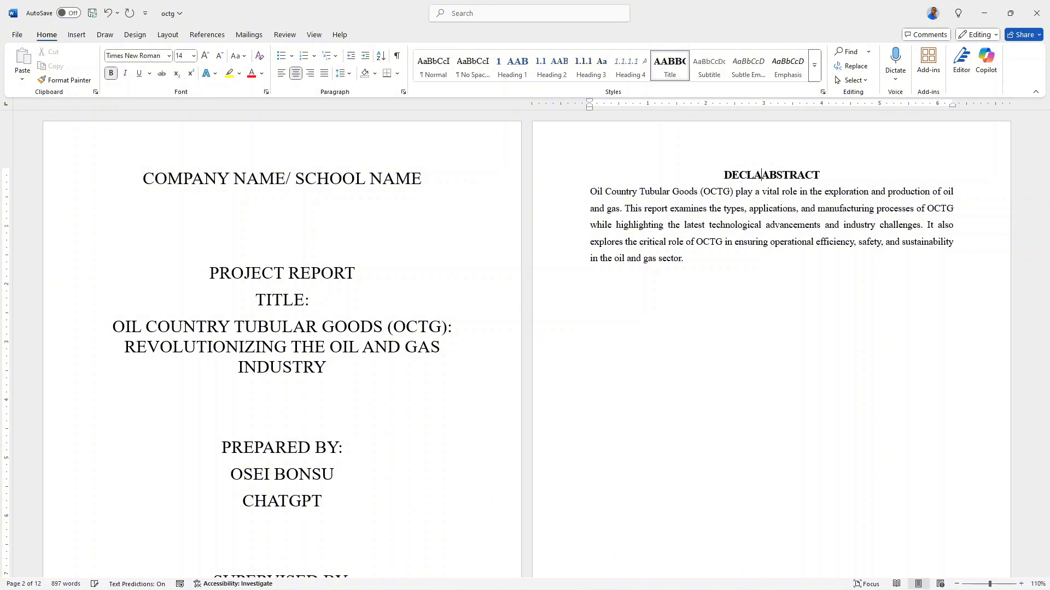
{"action": "key", "text": "Return"}
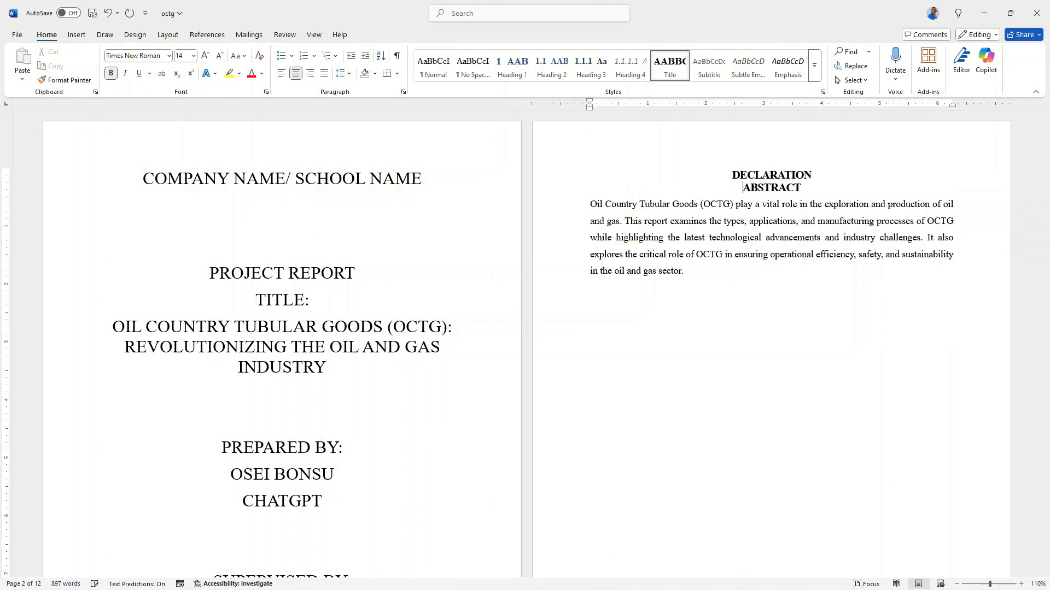
{"action": "type", "text": "AC"}
{"action": "type", "text": "KNOWLEDG"}
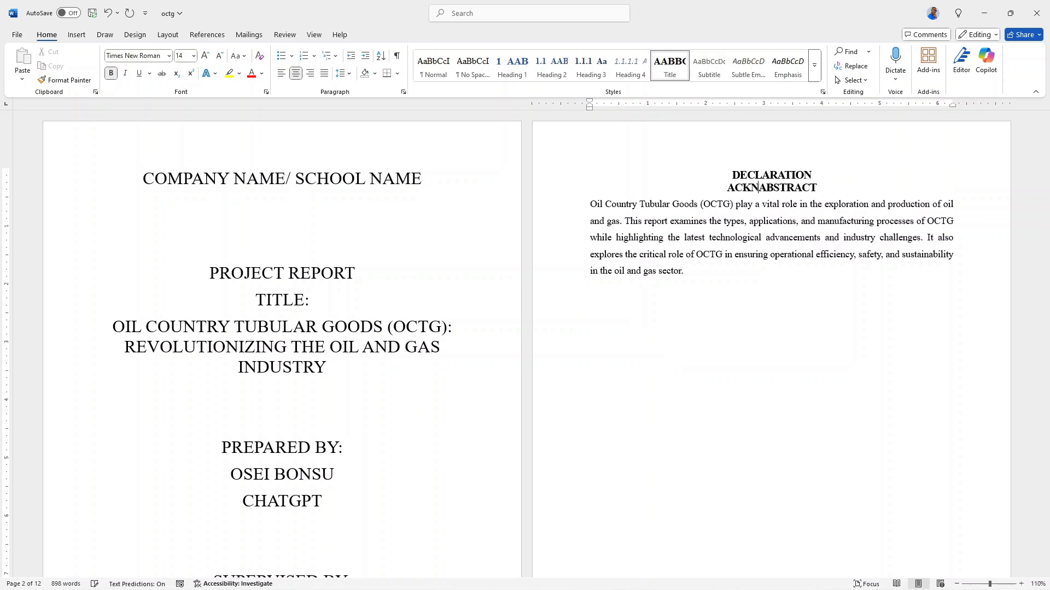
{"action": "type", "text": "EMENT"}
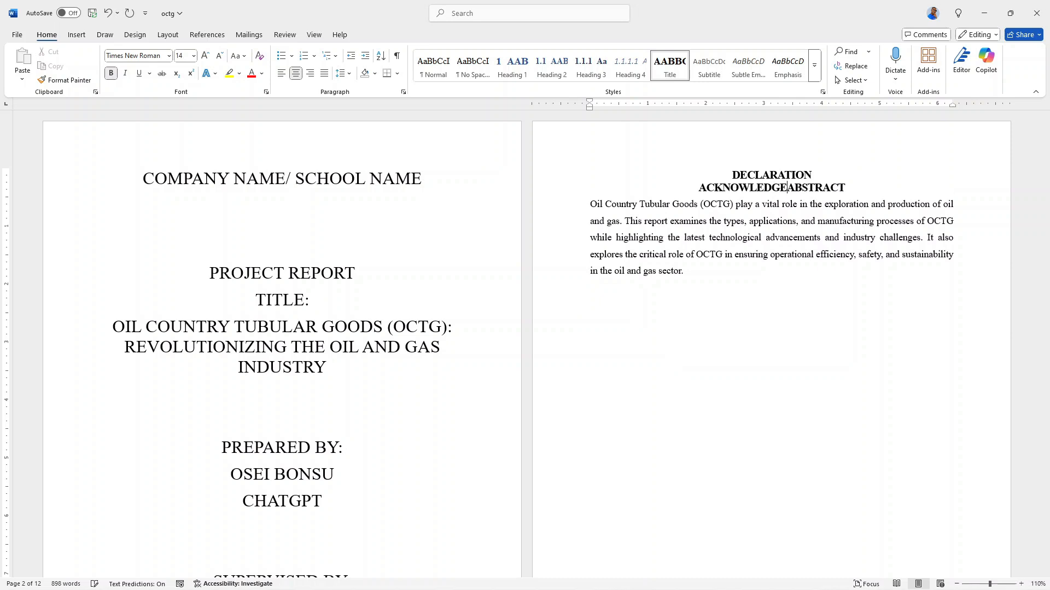
{"action": "key", "text": "Return"}
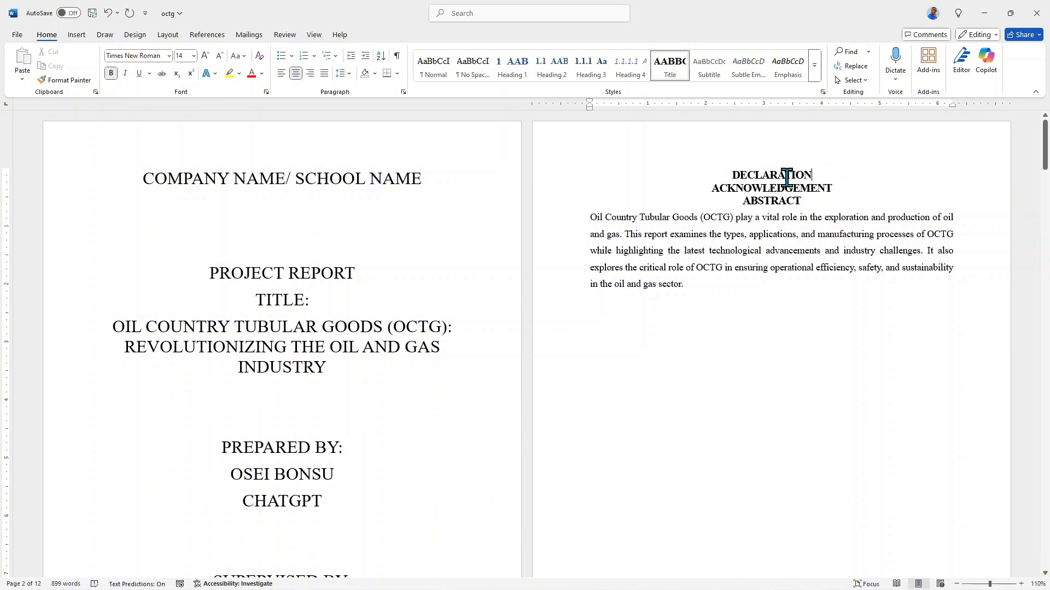
Insert a page break after the DECLARATION heading and another after the ACKNOWLEDGEMENT heading.
{"action": "key", "text": "alt+p"}
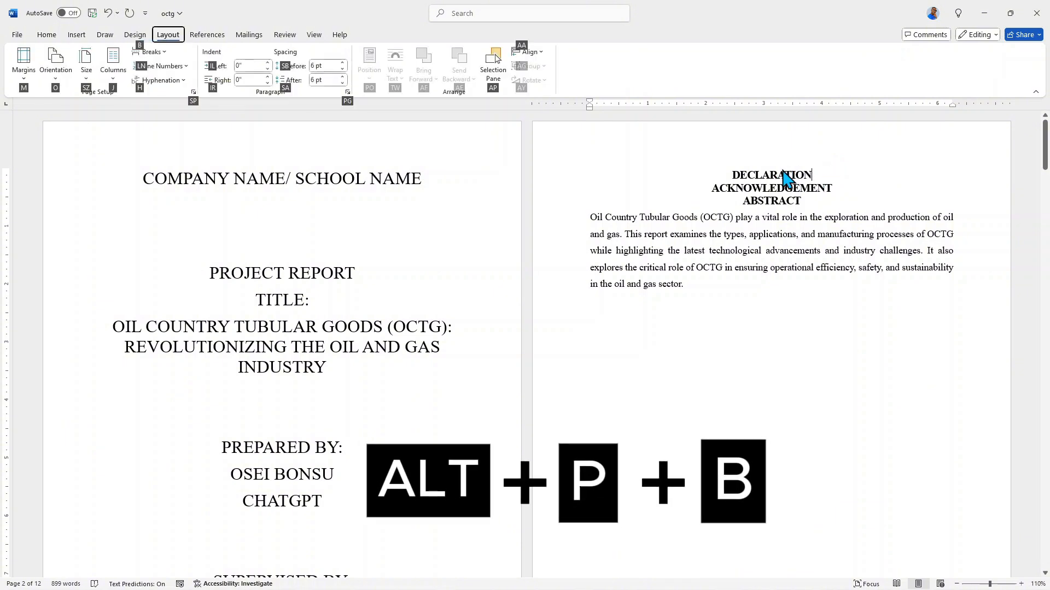
{"action": "key", "text": "b"}
{"action": "key", "text": "p"}
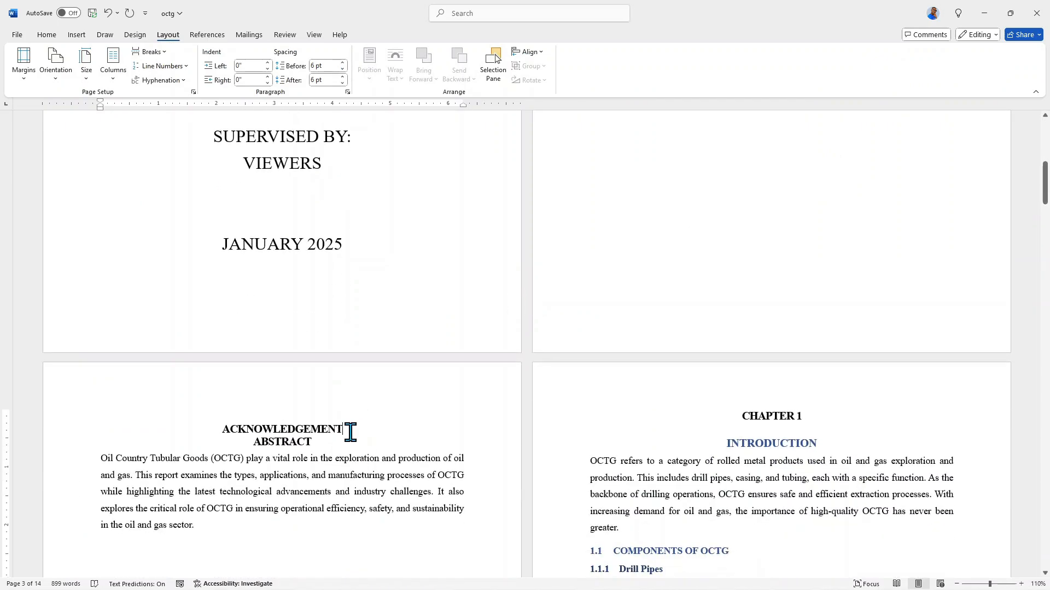
{"action": "left_click", "coordinate": [349, 430]}
{"action": "key", "text": "alt+p"}
{"action": "key", "text": "b"}
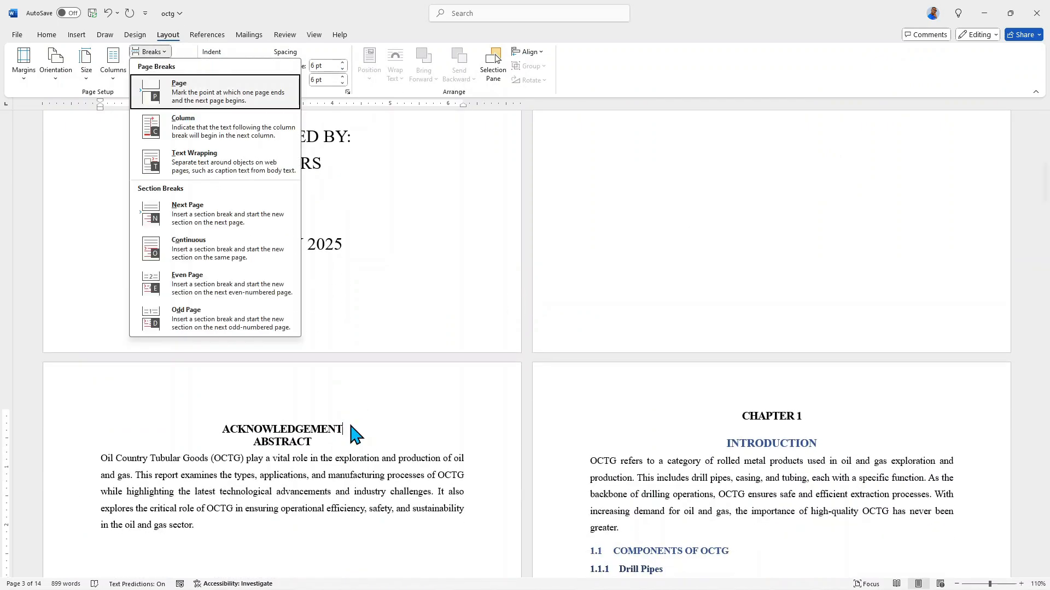
{"action": "key", "text": "p"}
With formatting marks temporarily shown, delete the empty paragraphs above the ABSTRACT and ACKNOWLEDGEMENT headings.
{"action": "left_click", "coordinate": [46, 35]}
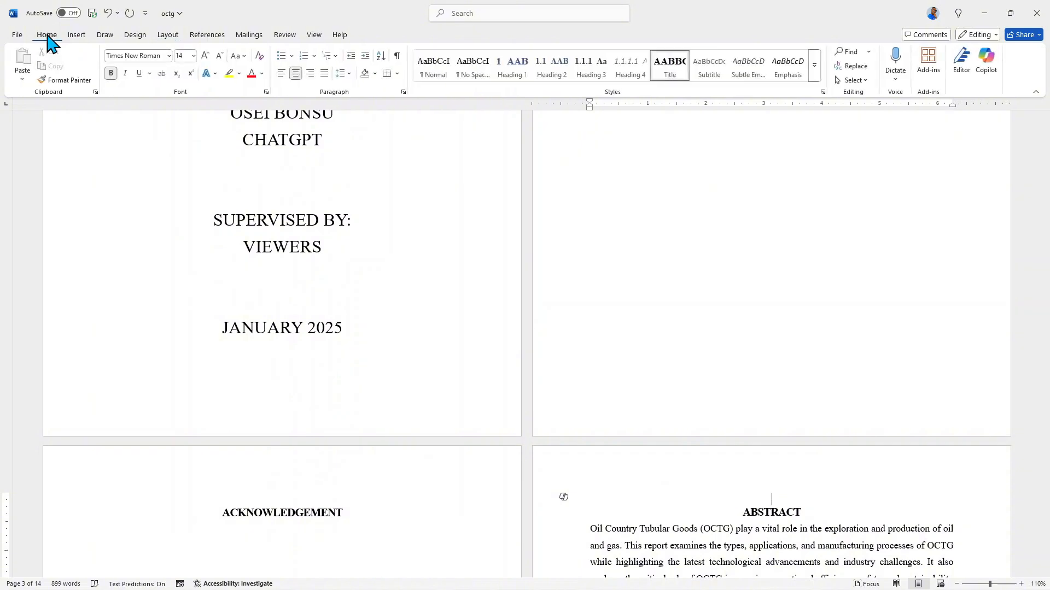
{"action": "left_click", "coordinate": [398, 56]}
{"action": "scroll", "coordinate": [679, 392], "scroll_direction": "down", "scroll_amount": 3}
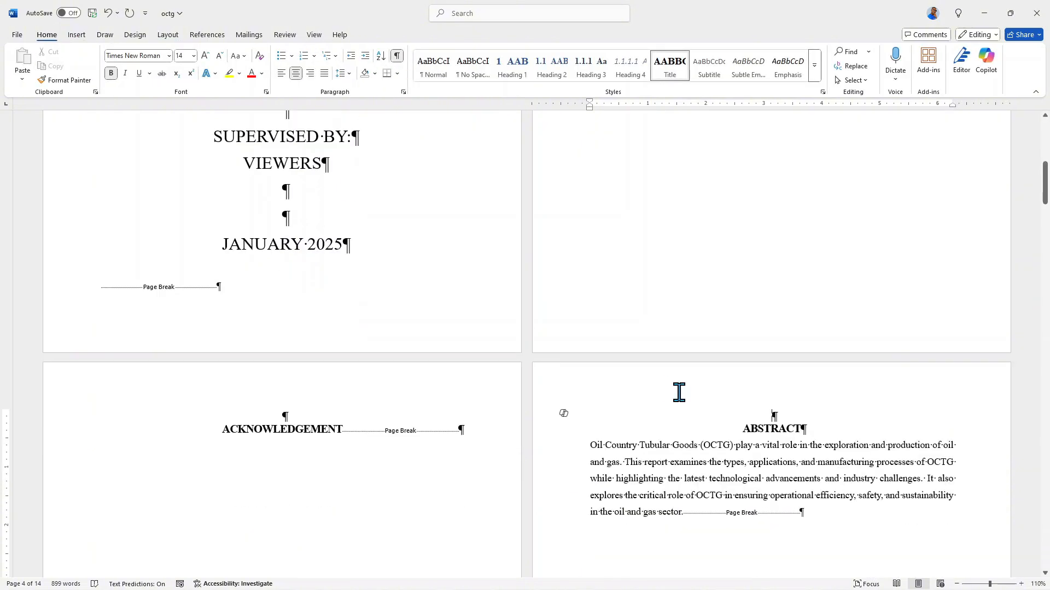
{"action": "key", "text": "Delete"}
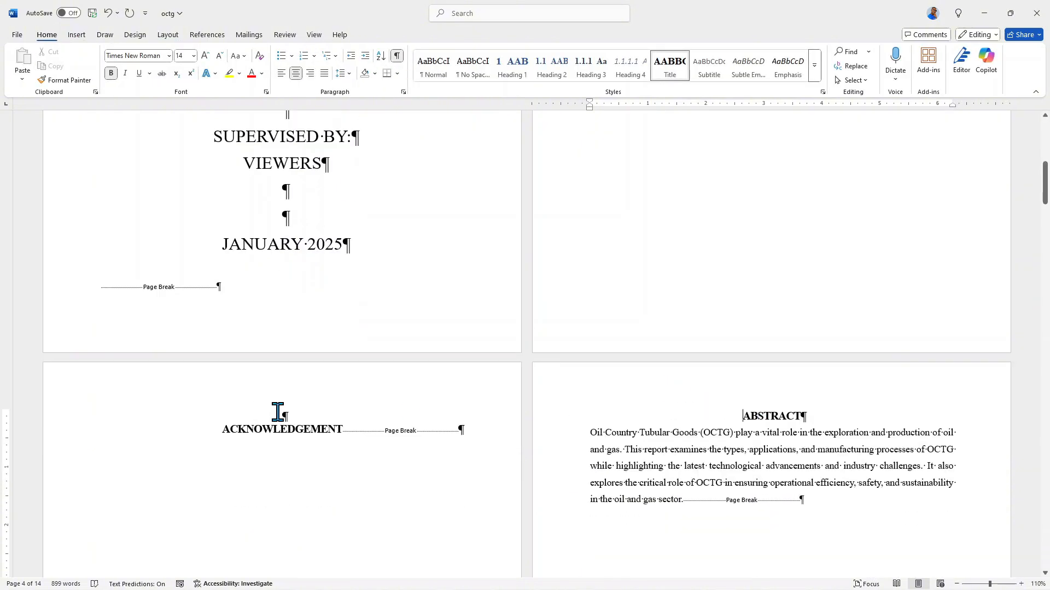
{"action": "left_click", "coordinate": [278, 412]}
{"action": "key", "text": "Delete"}
{"action": "scroll", "coordinate": [658, 352], "scroll_direction": "up", "scroll_amount": 10}
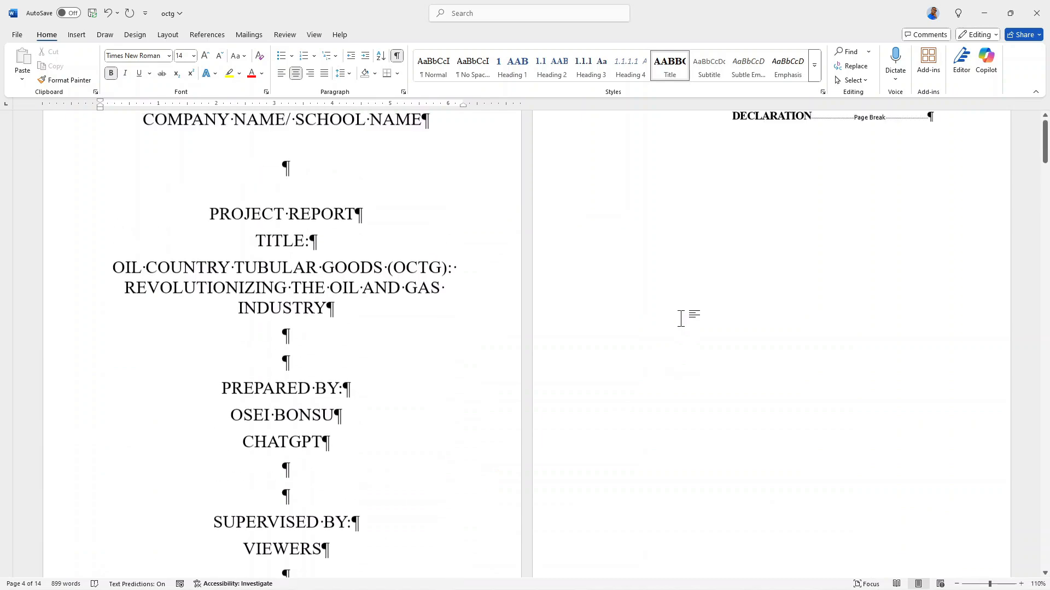
{"action": "scroll", "coordinate": [679, 317], "scroll_direction": "up", "scroll_amount": 2}
{"action": "scroll", "coordinate": [429, 267], "scroll_direction": "down", "scroll_amount": 5}
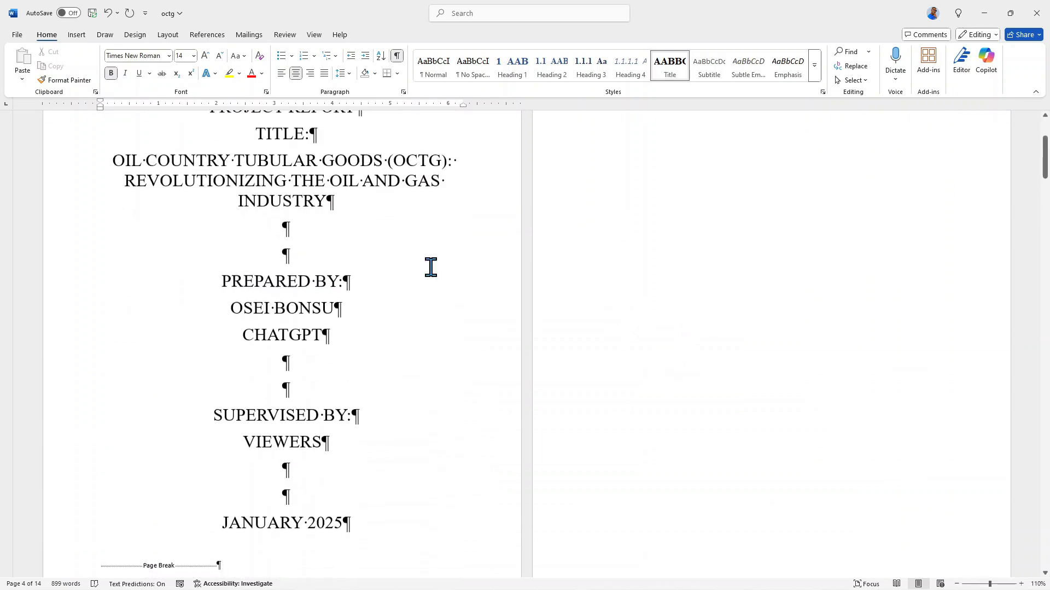
{"action": "left_click", "coordinate": [397, 56]}
Review the page layout from the cover page through the declaration, acknowledgement and abstract pages to Chapter 1.
{"action": "scroll", "coordinate": [429, 262], "scroll_direction": "down", "scroll_amount": 6}
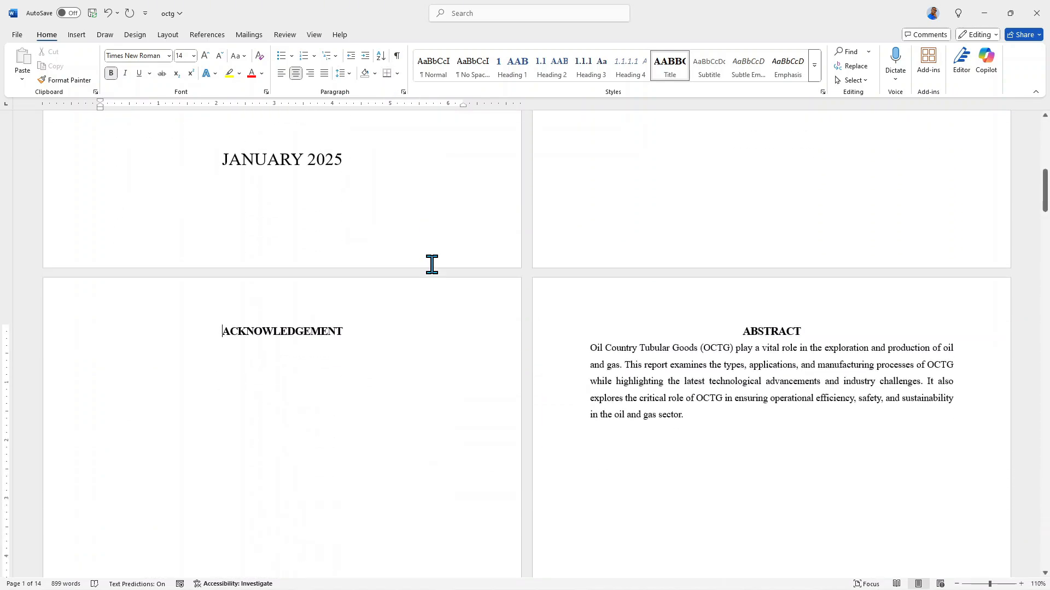
{"action": "scroll", "coordinate": [432, 265], "scroll_direction": "down", "scroll_amount": 1}
{"action": "scroll", "coordinate": [432, 264], "scroll_direction": "up", "scroll_amount": 4}
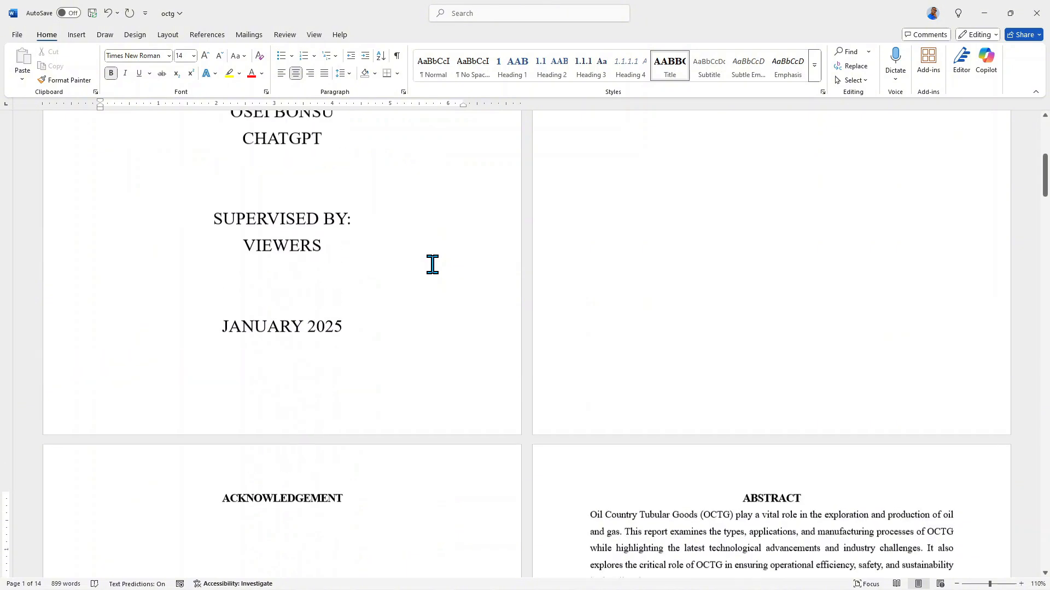
{"action": "scroll", "coordinate": [432, 265], "scroll_direction": "up", "scroll_amount": 4}
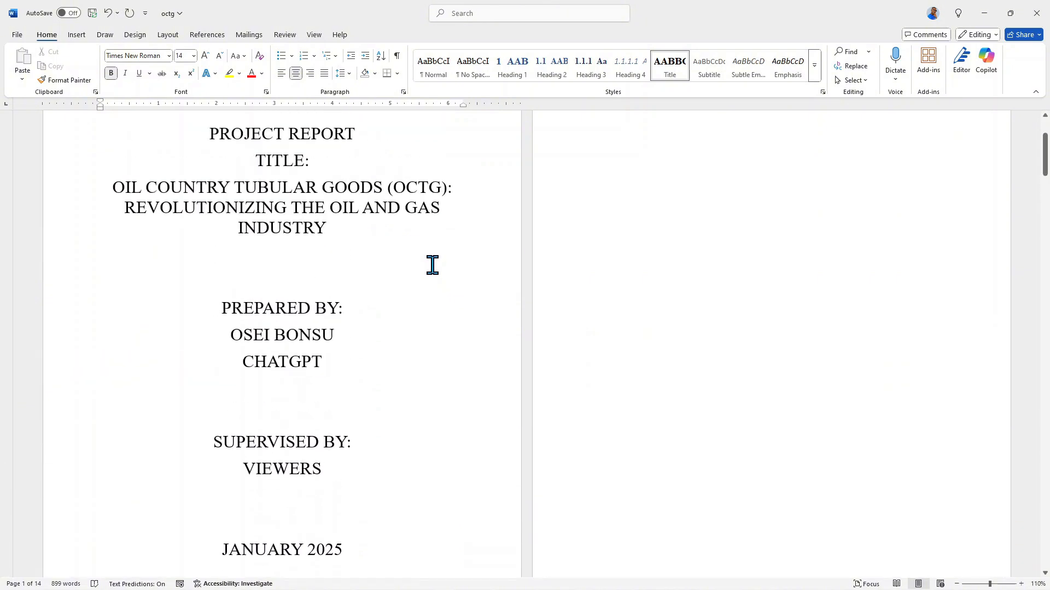
{"action": "scroll", "coordinate": [432, 265], "scroll_direction": "up", "scroll_amount": 2}
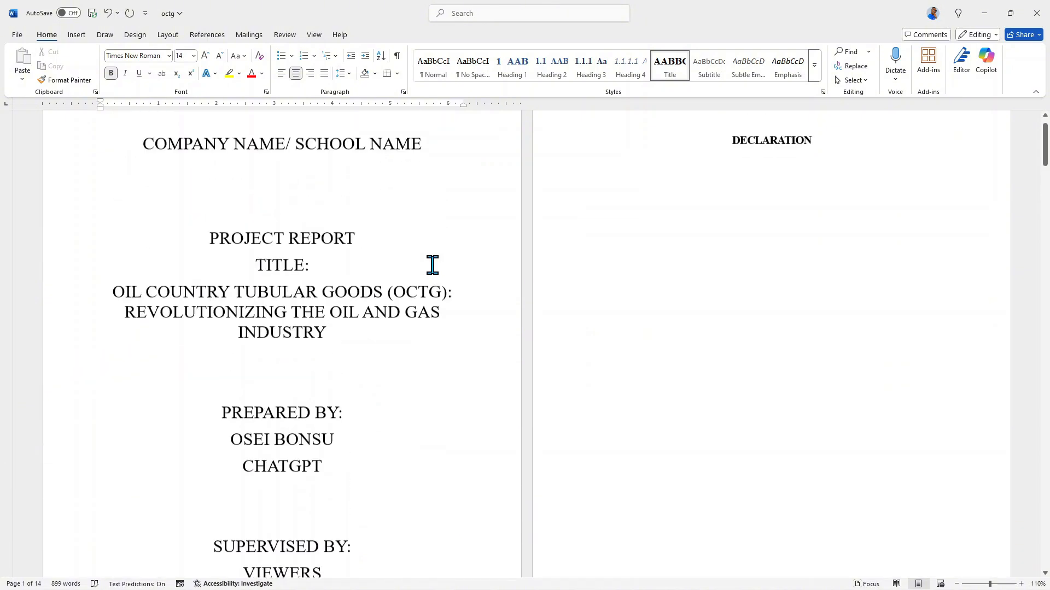
{"action": "scroll", "coordinate": [707, 156], "scroll_direction": "down", "scroll_amount": 10}
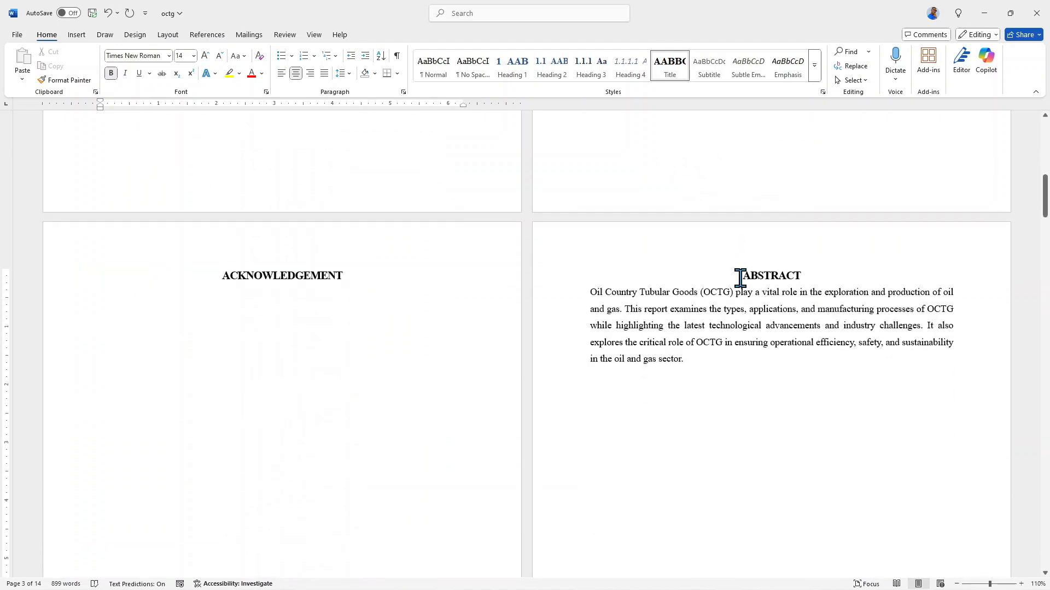
{"action": "scroll", "coordinate": [738, 273], "scroll_direction": "down", "scroll_amount": 2}
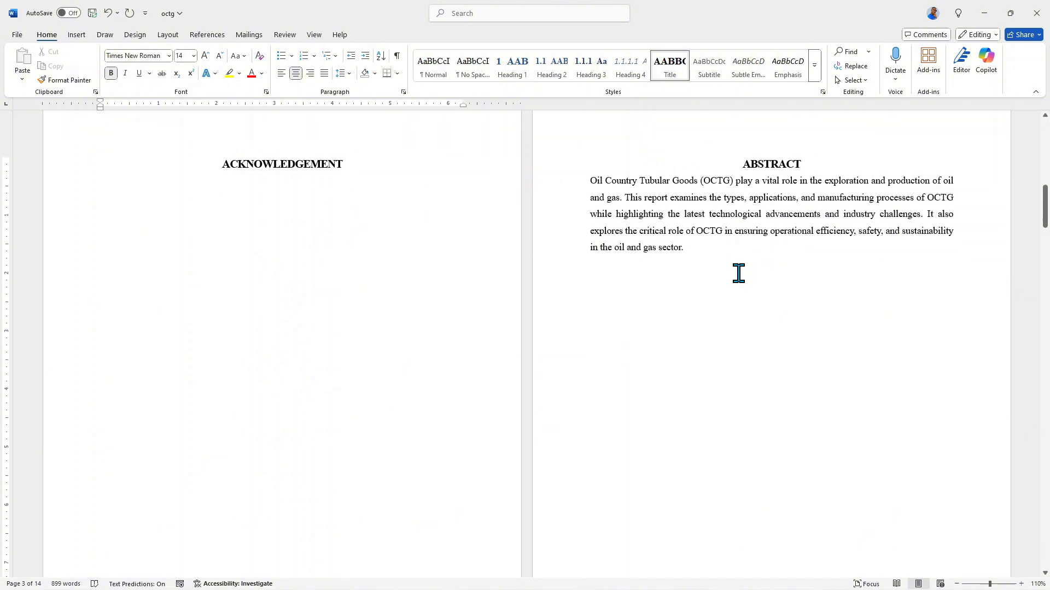
{"action": "scroll", "coordinate": [739, 273], "scroll_direction": "down", "scroll_amount": 7}
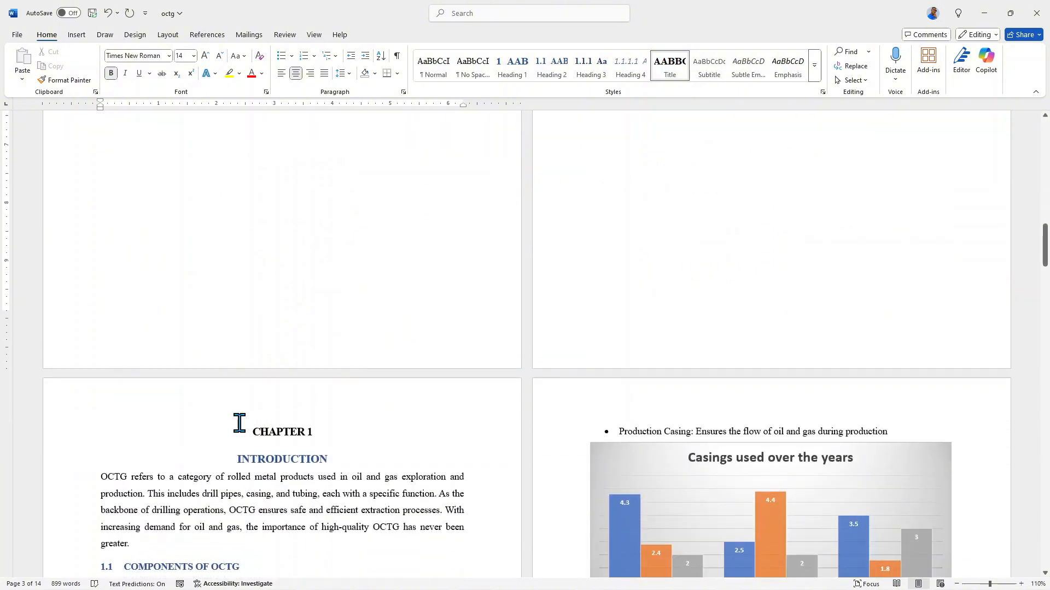
{"action": "scroll", "coordinate": [244, 423], "scroll_direction": "down", "scroll_amount": 2}
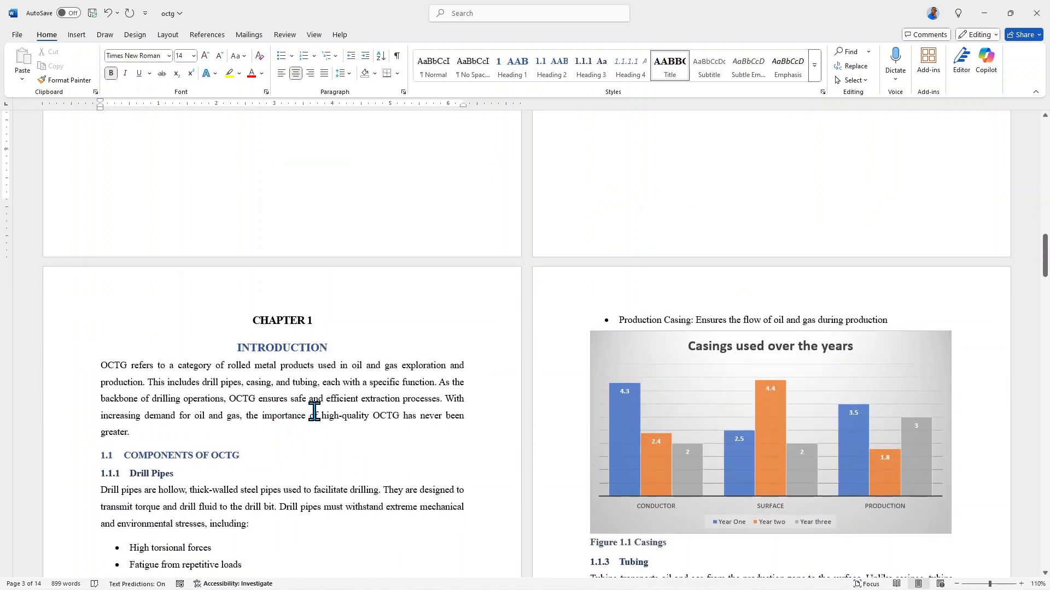
{"action": "scroll", "coordinate": [314, 411], "scroll_direction": "down", "scroll_amount": 7}
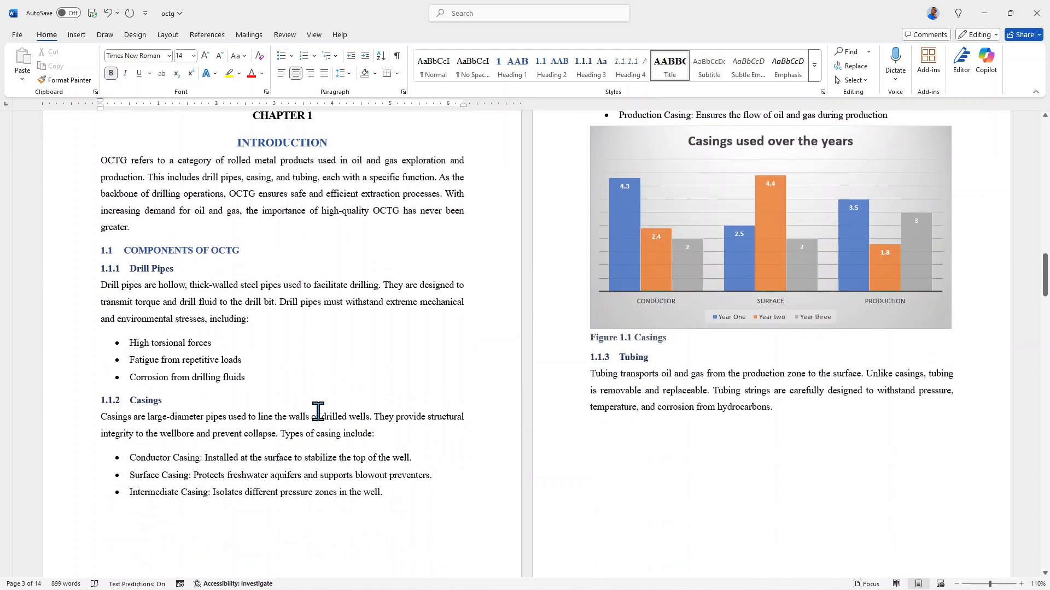
{"action": "scroll", "coordinate": [325, 411], "scroll_direction": "up", "scroll_amount": 9}
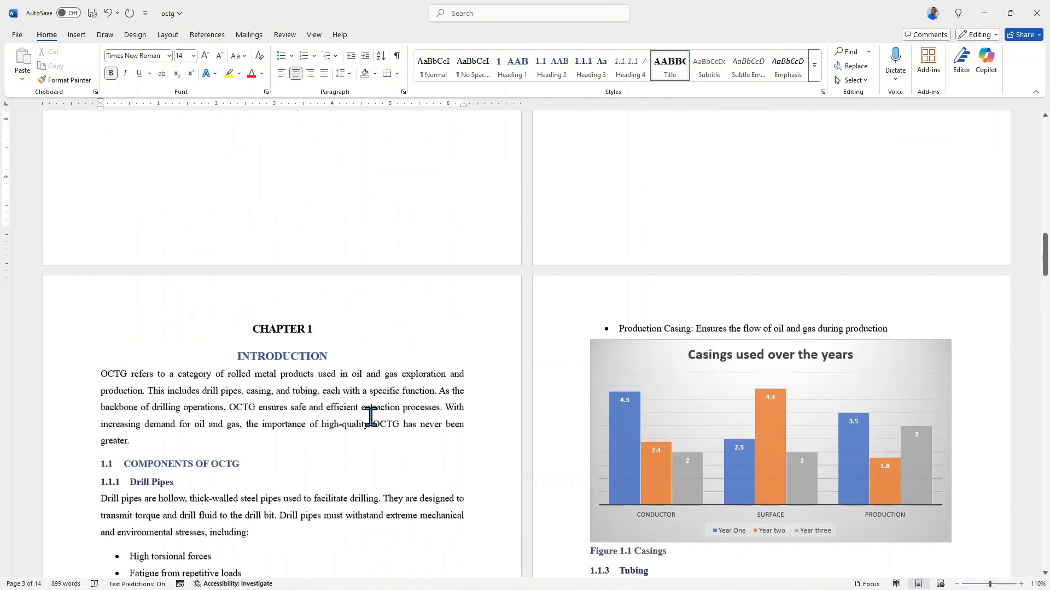
{"action": "scroll", "coordinate": [371, 414], "scroll_direction": "up", "scroll_amount": 7}
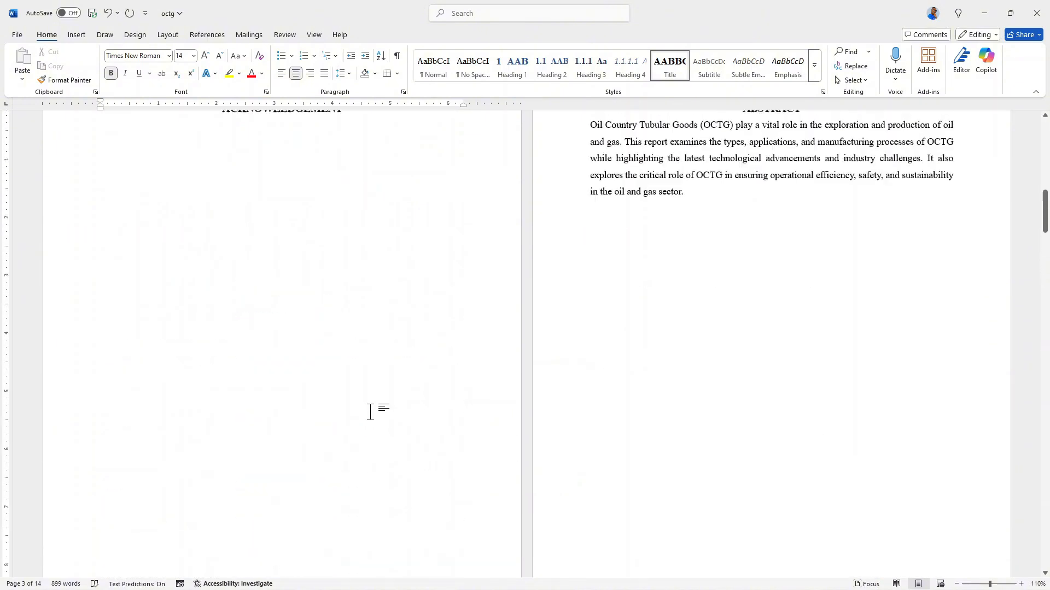
{"action": "scroll", "coordinate": [371, 411], "scroll_direction": "up", "scroll_amount": 6}
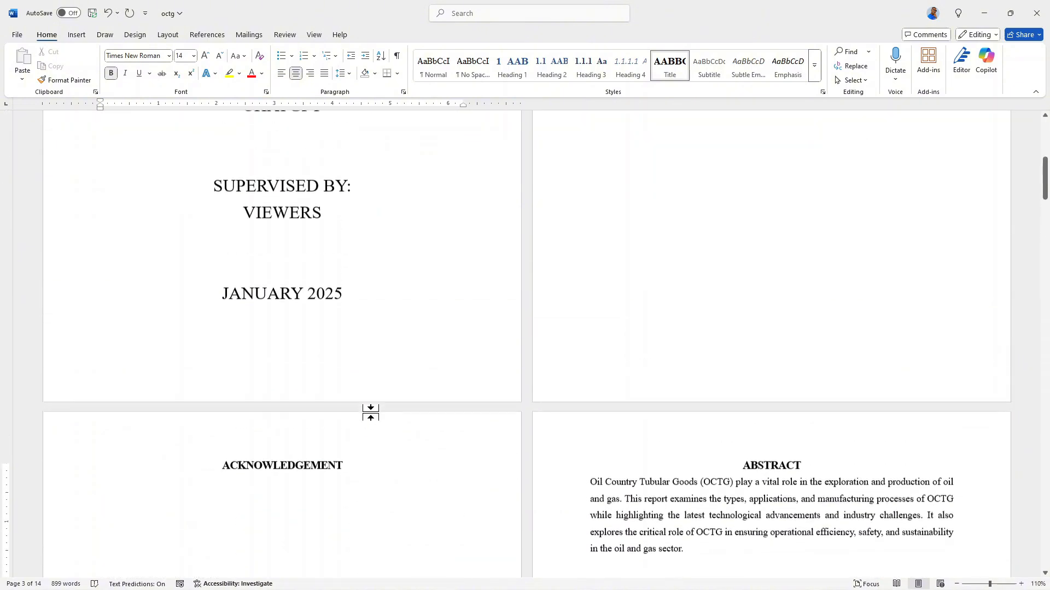
{"action": "scroll", "coordinate": [371, 412], "scroll_direction": "up", "scroll_amount": 1}
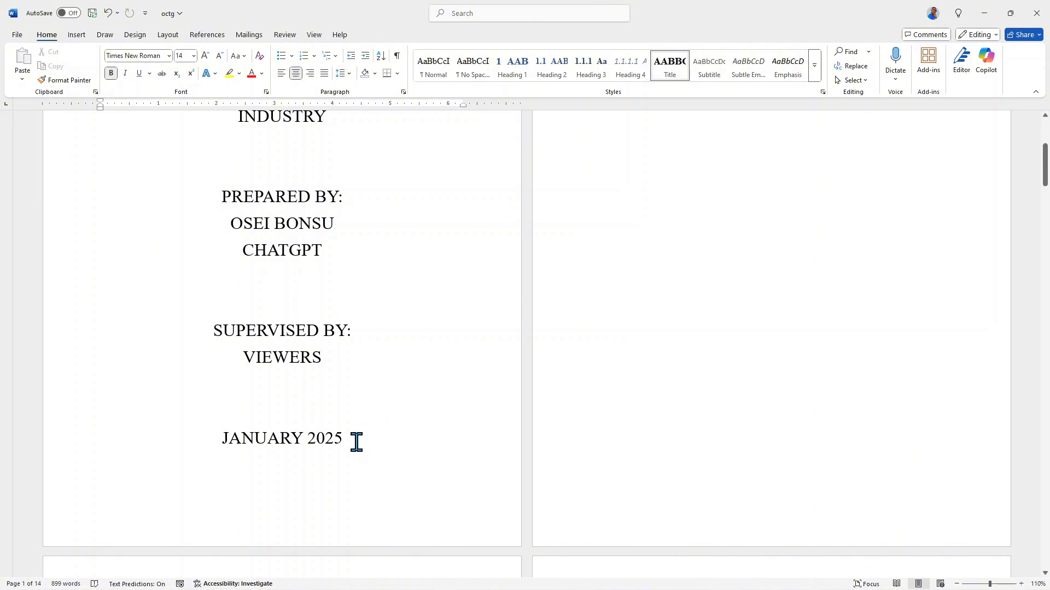
Show the formatting marks and delete the page break below JANUARY 2025 on the cover page.
{"action": "left_click", "coordinate": [397, 57]}
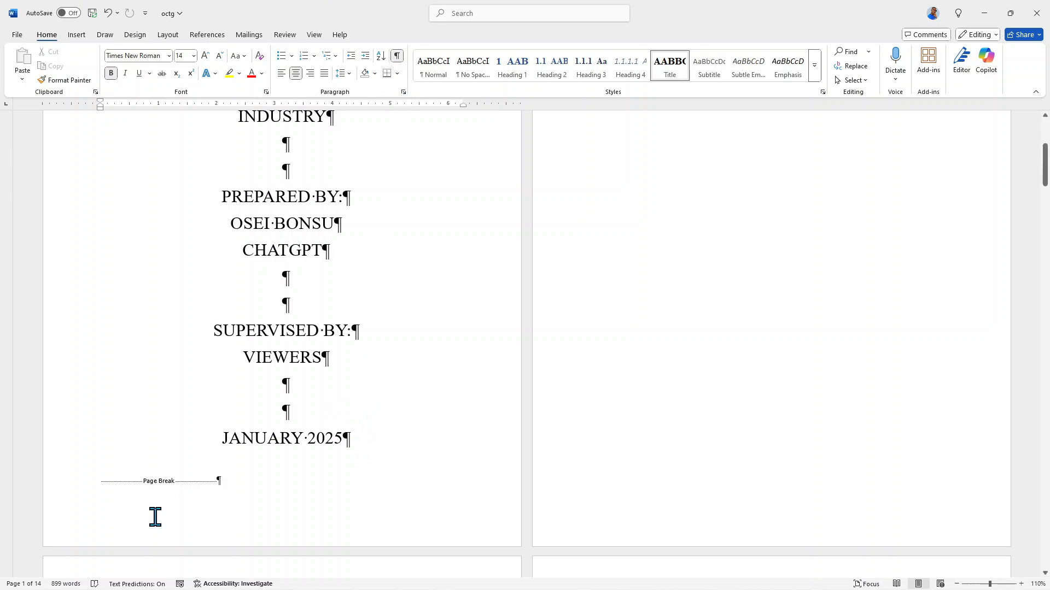
{"action": "scroll", "coordinate": [602, 340], "scroll_direction": "up", "scroll_amount": 4}
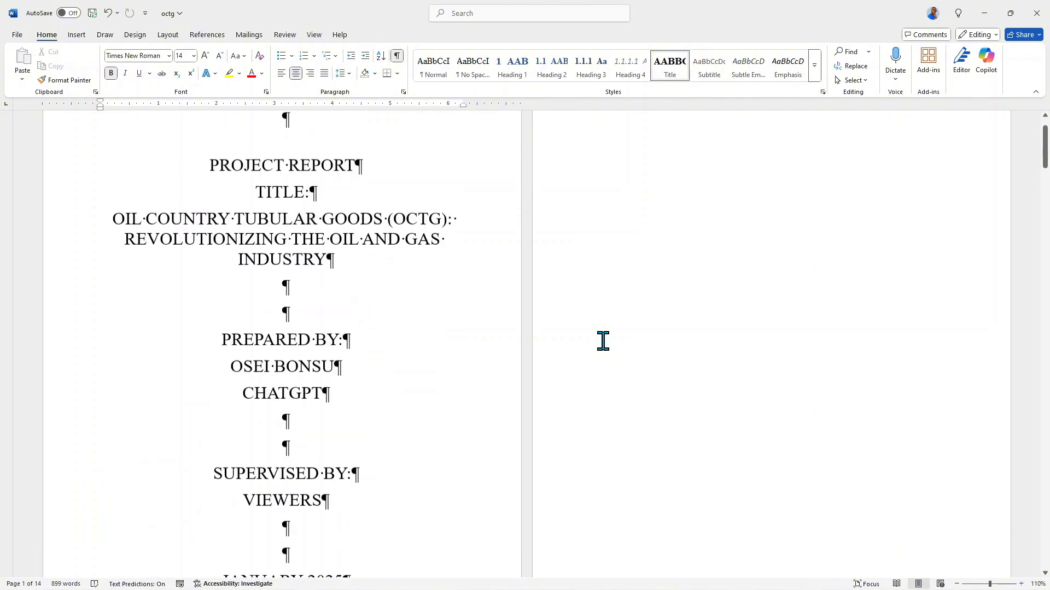
{"action": "scroll", "coordinate": [602, 341], "scroll_direction": "down", "scroll_amount": 8}
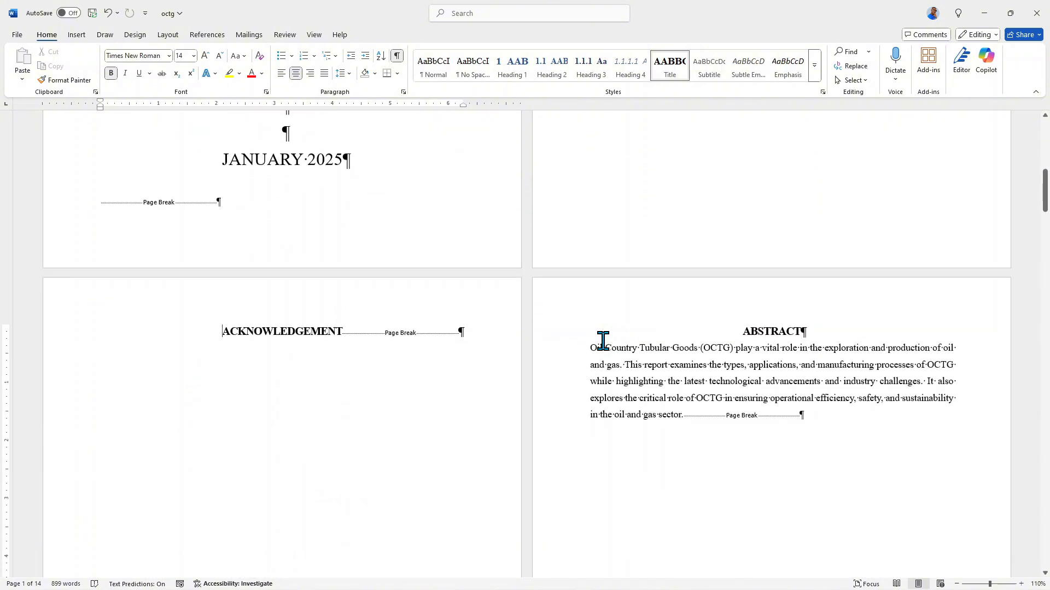
{"action": "scroll", "coordinate": [427, 375], "scroll_direction": "up", "scroll_amount": 2}
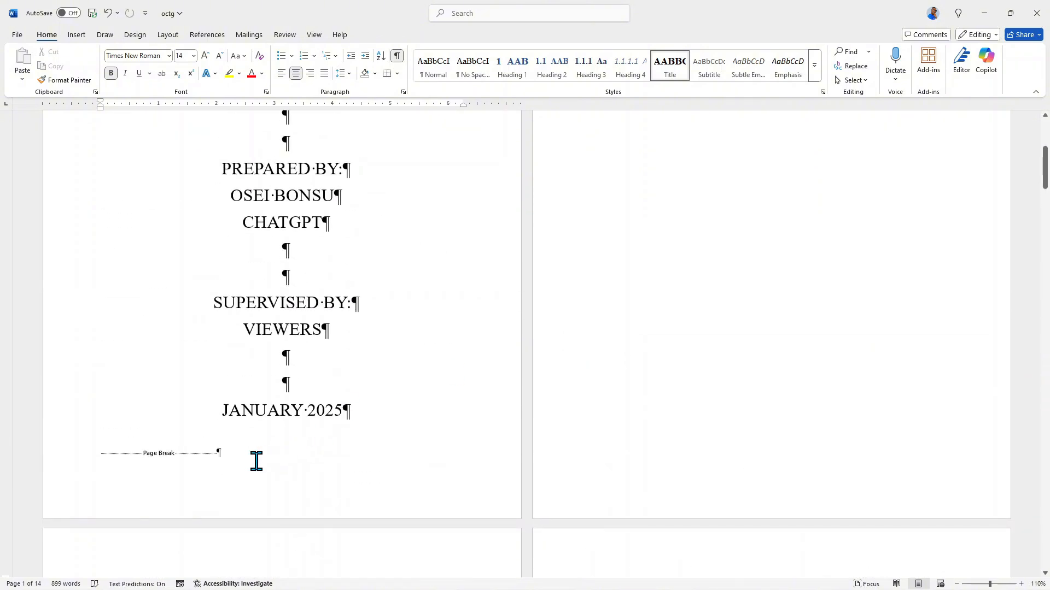
{"action": "left_click", "coordinate": [237, 454]}
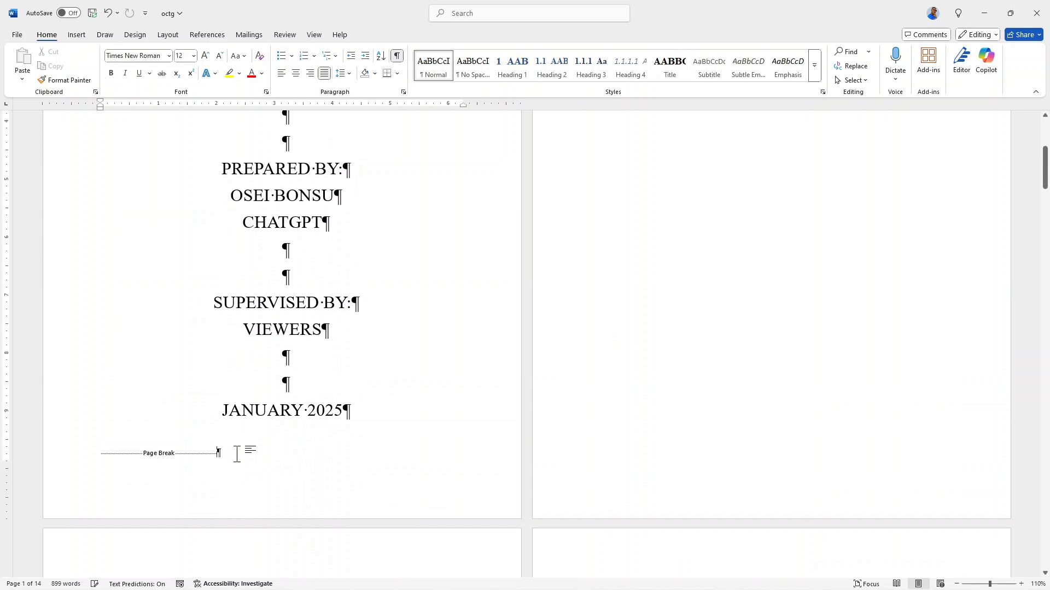
{"action": "key", "text": "BackSpace"}
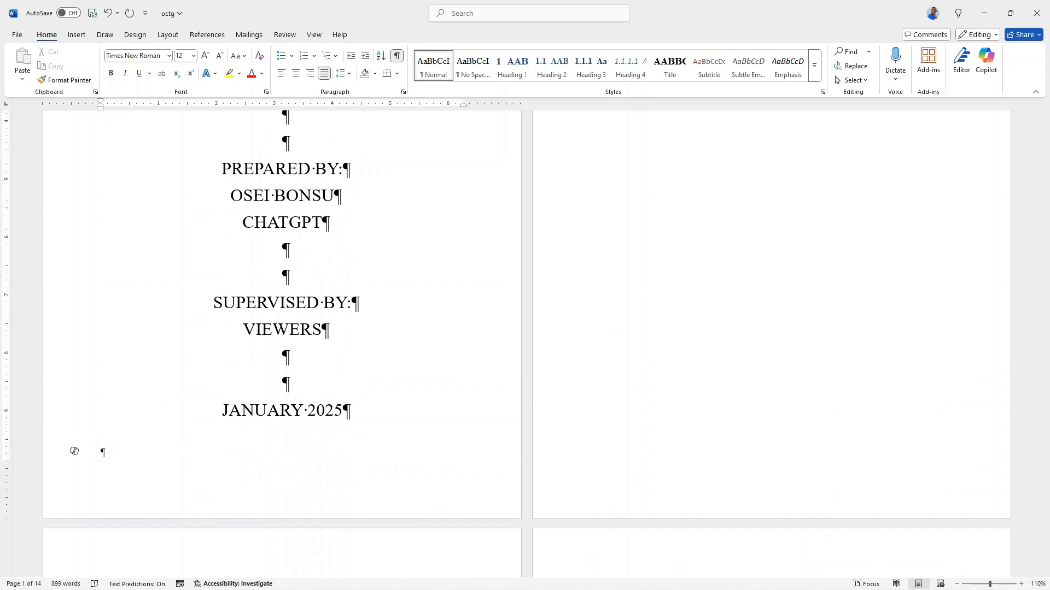
Undo the last change below JANUARY 2025 on the cover page and insert a Next Page section break right after that date.
{"action": "key", "text": "ctrl+z"}
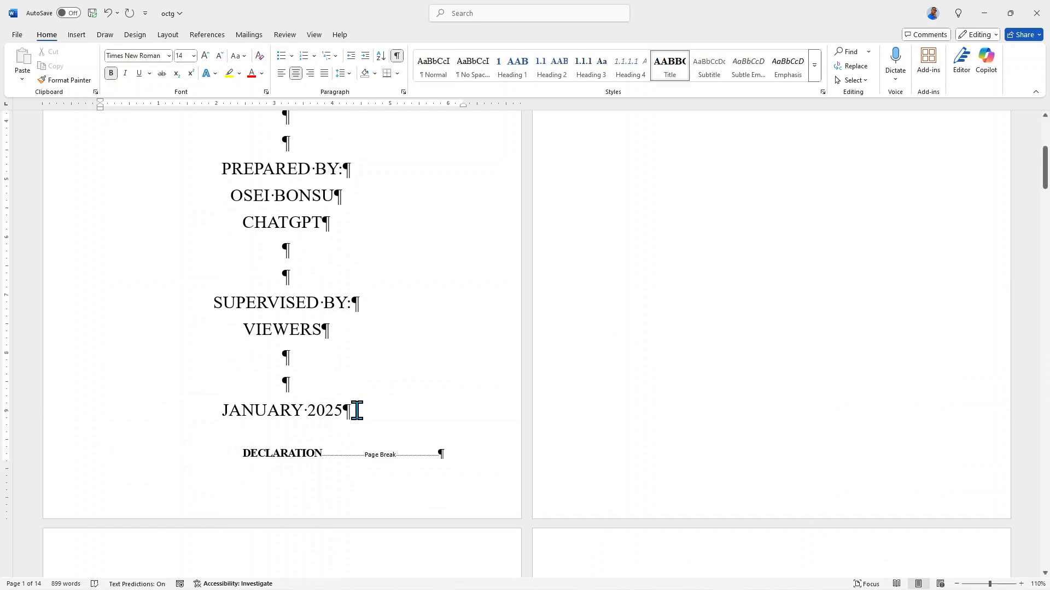
{"action": "left_click", "coordinate": [356, 411]}
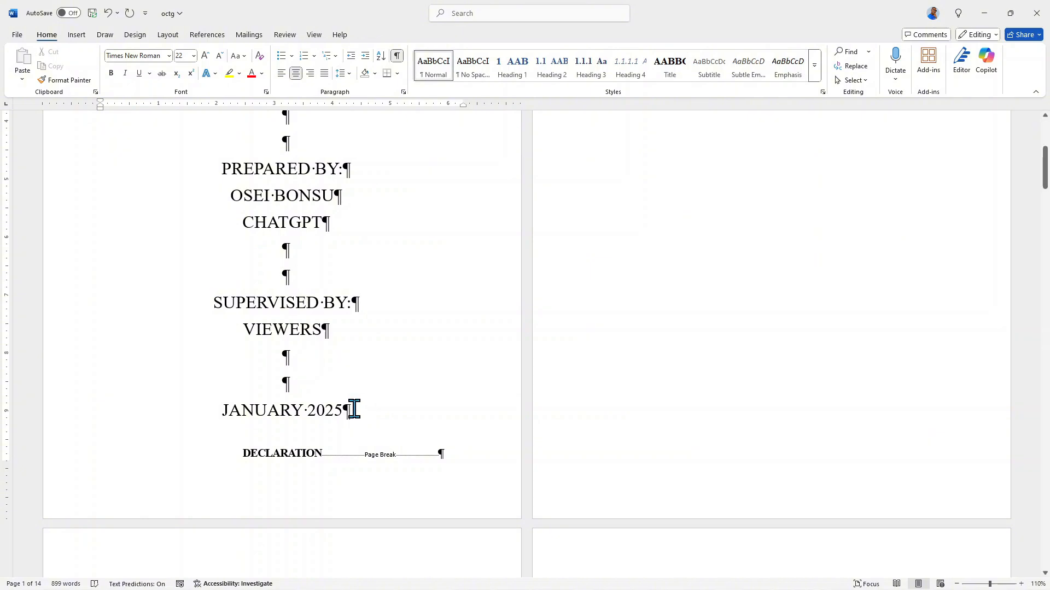
{"action": "key", "text": "alt+p"}
{"action": "key", "text": "b"}
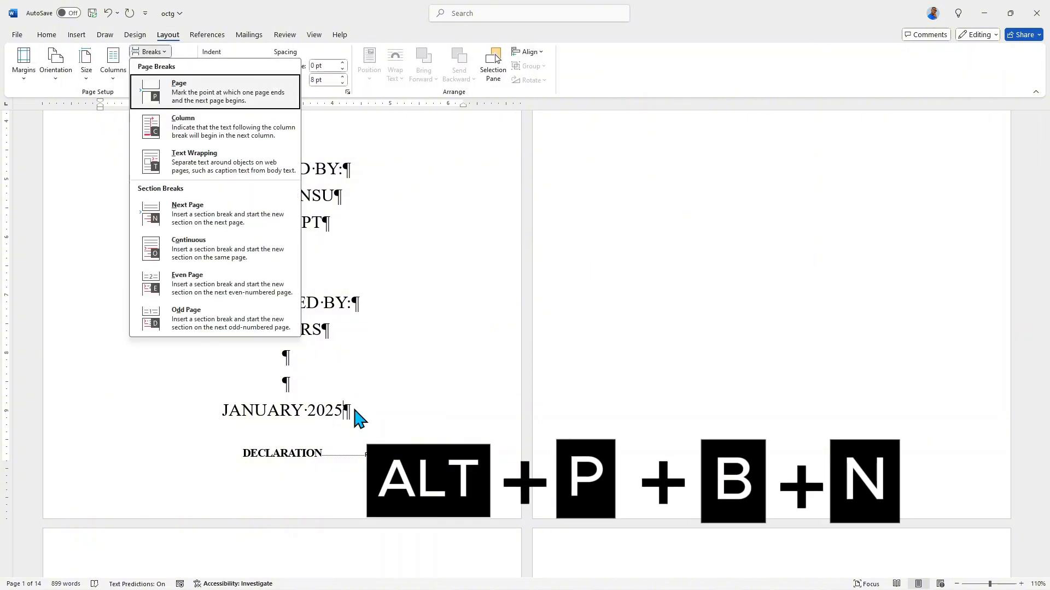
{"action": "key", "text": "n"}
{"action": "scroll", "coordinate": [388, 326], "scroll_direction": "down", "scroll_amount": 5}
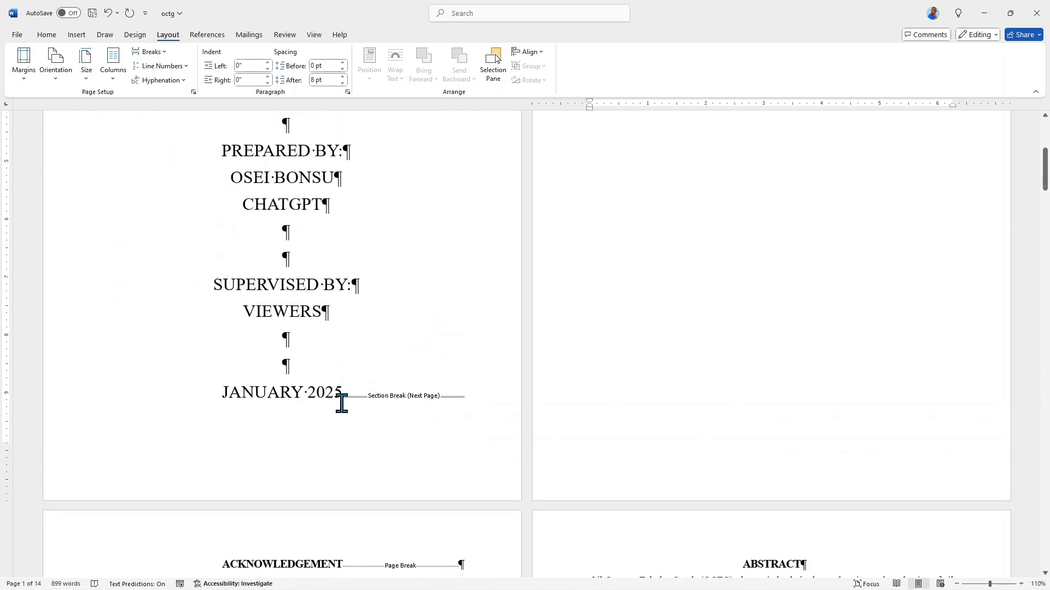
Delete the empty paragraph above the DECLARATION heading.
{"action": "scroll", "coordinate": [670, 397], "scroll_direction": "up", "scroll_amount": 6}
{"action": "left_click", "coordinate": [763, 184]}
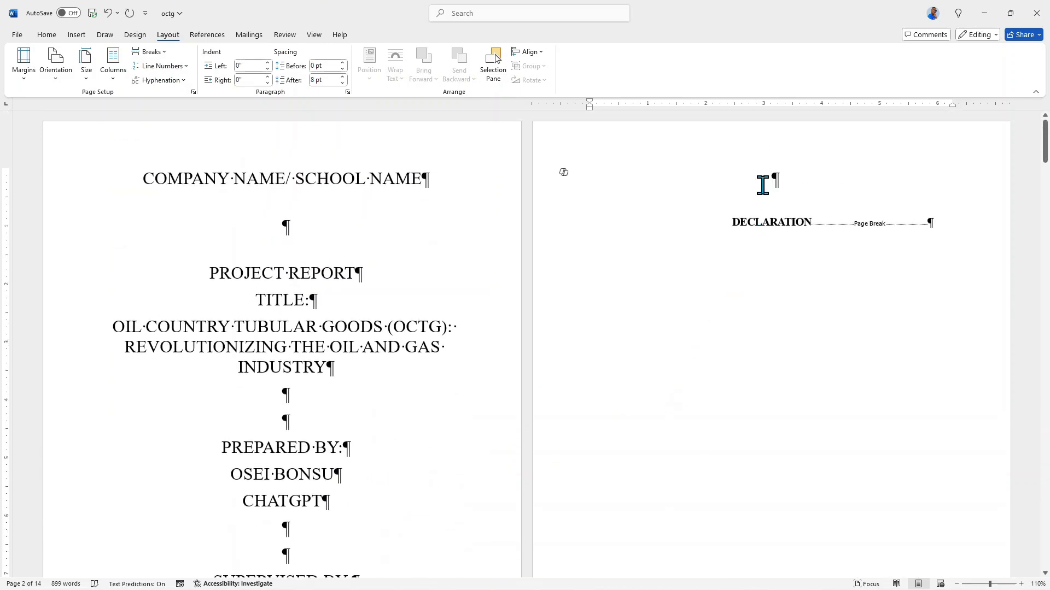
{"action": "key", "text": "Delete"}
Replace the page break at the end of the abstract text with a Next Page section break.
{"action": "scroll", "coordinate": [760, 191], "scroll_direction": "down", "scroll_amount": 5}
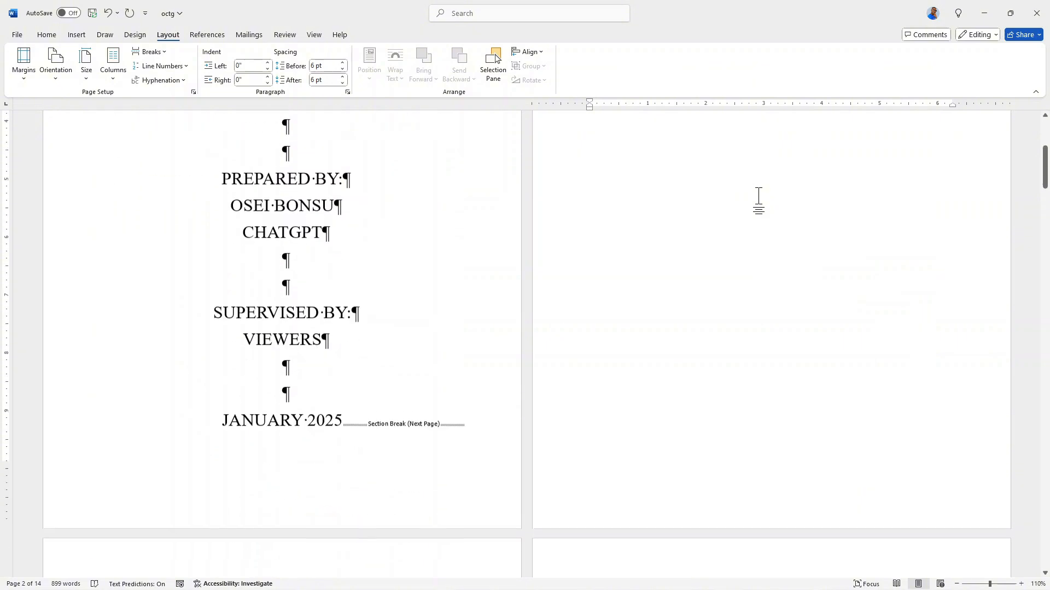
{"action": "scroll", "coordinate": [758, 198], "scroll_direction": "down", "scroll_amount": 5}
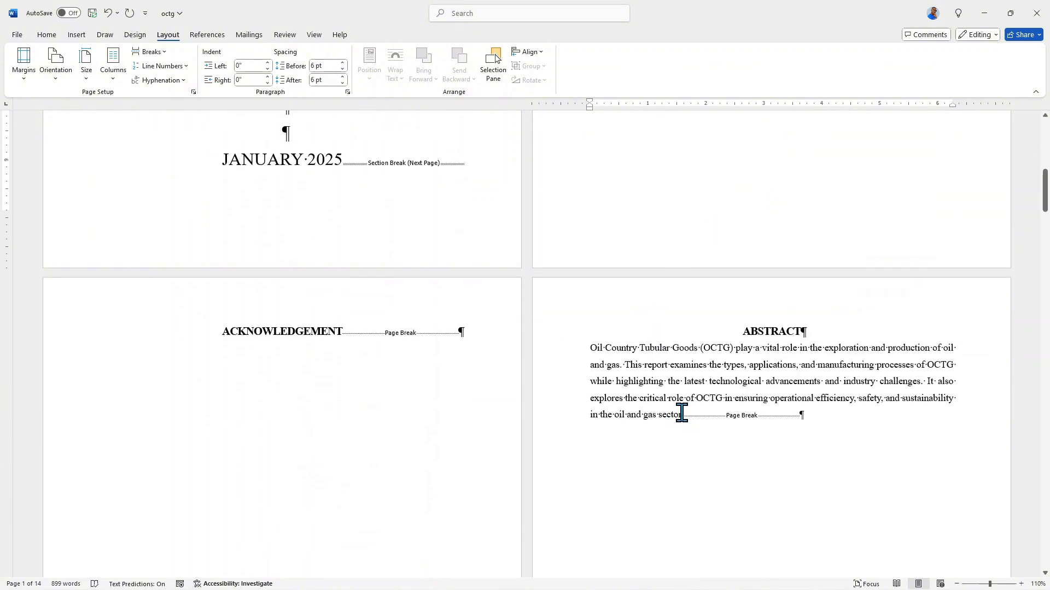
{"action": "scroll", "coordinate": [681, 413], "scroll_direction": "down", "scroll_amount": 8}
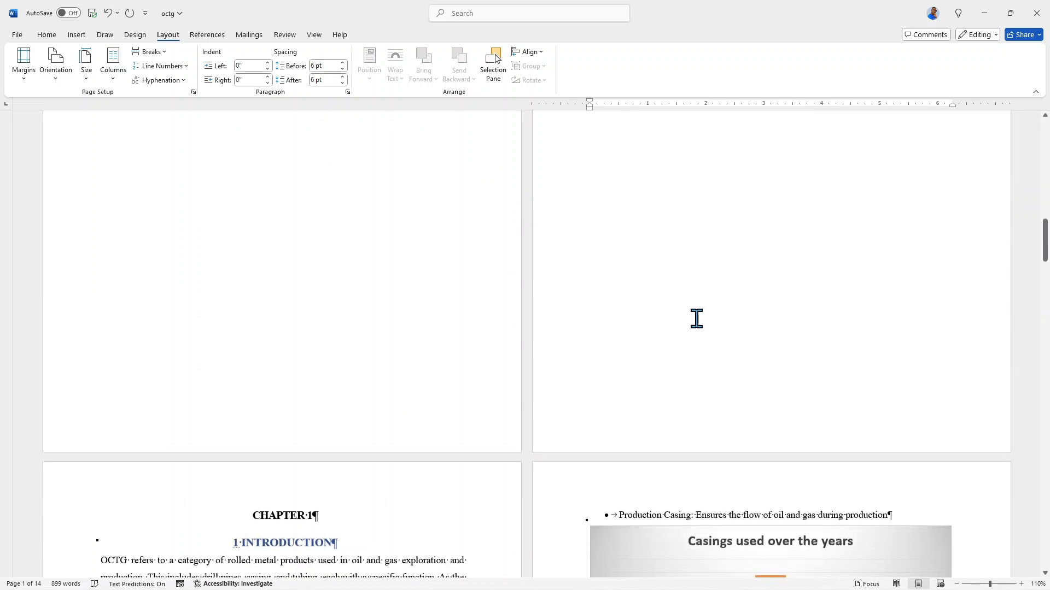
{"action": "scroll", "coordinate": [350, 383], "scroll_direction": "down", "scroll_amount": 2}
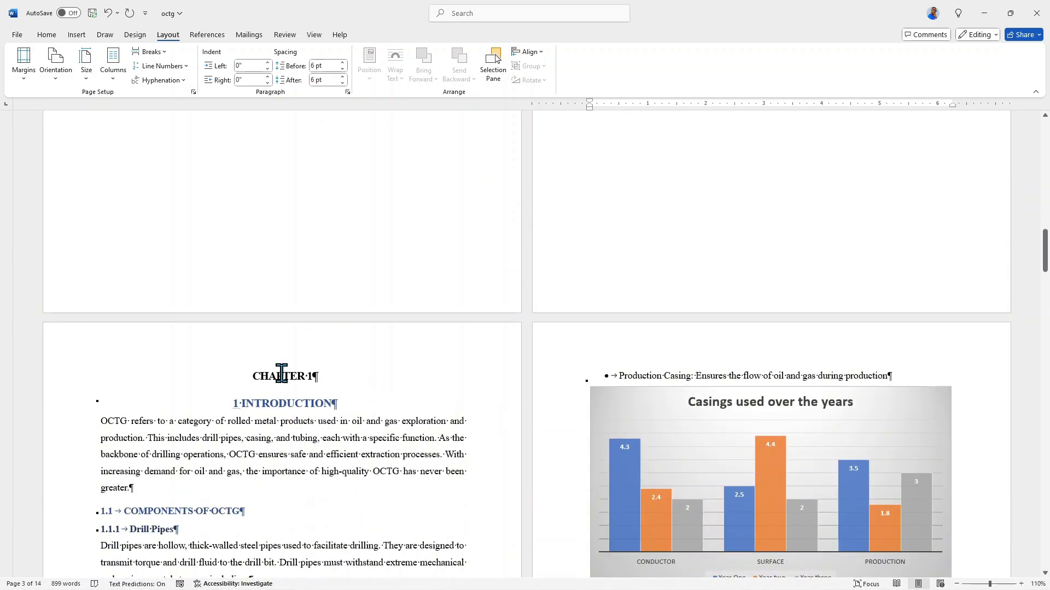
{"action": "scroll", "coordinate": [546, 356], "scroll_direction": "up", "scroll_amount": 3}
{"action": "scroll", "coordinate": [559, 350], "scroll_direction": "up", "scroll_amount": 4}
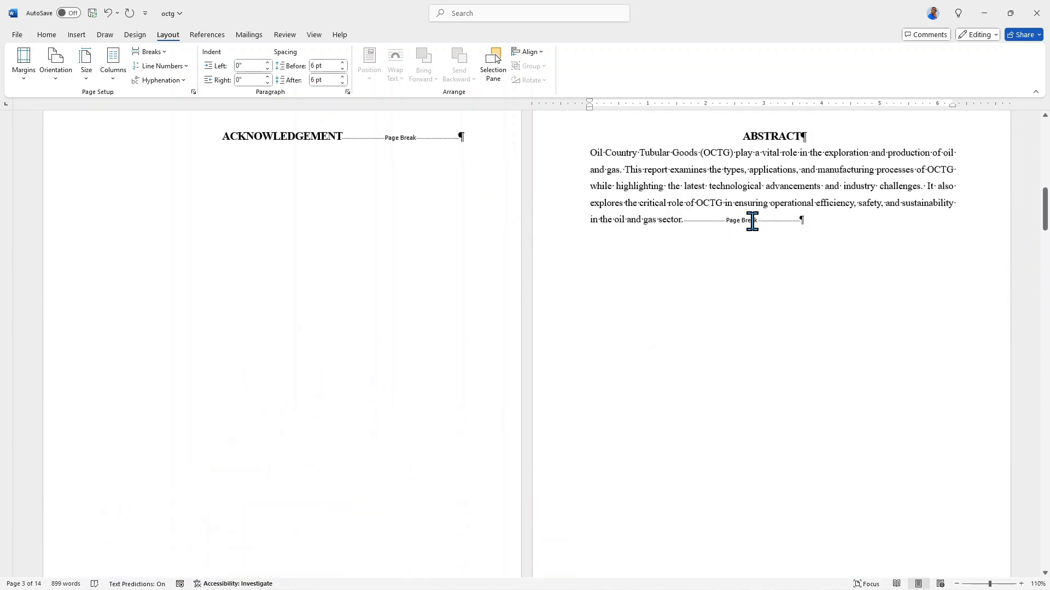
{"action": "left_click", "coordinate": [809, 230]}
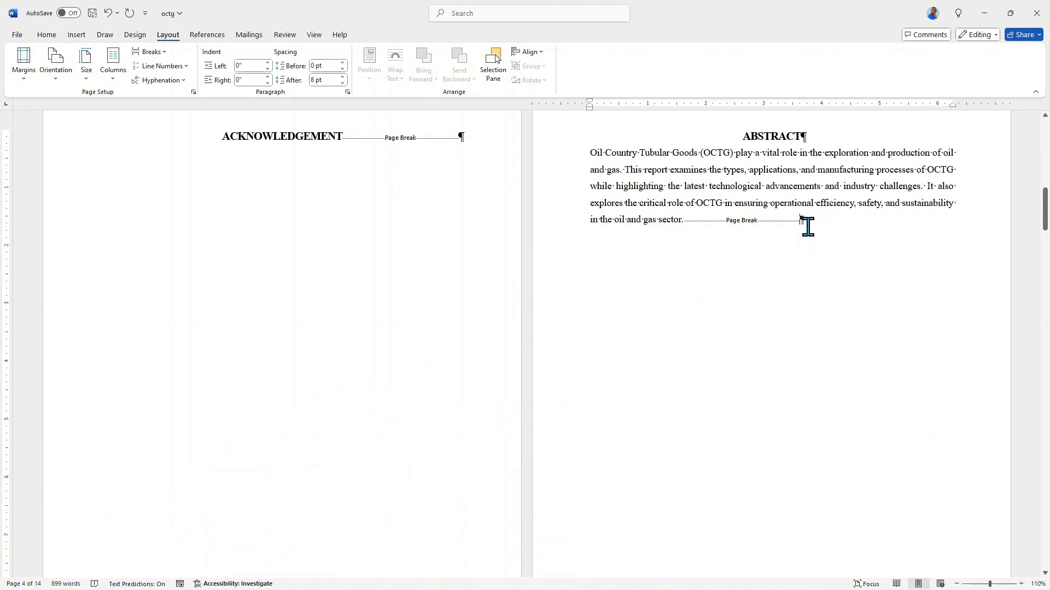
{"action": "key", "text": "BackSpace"}
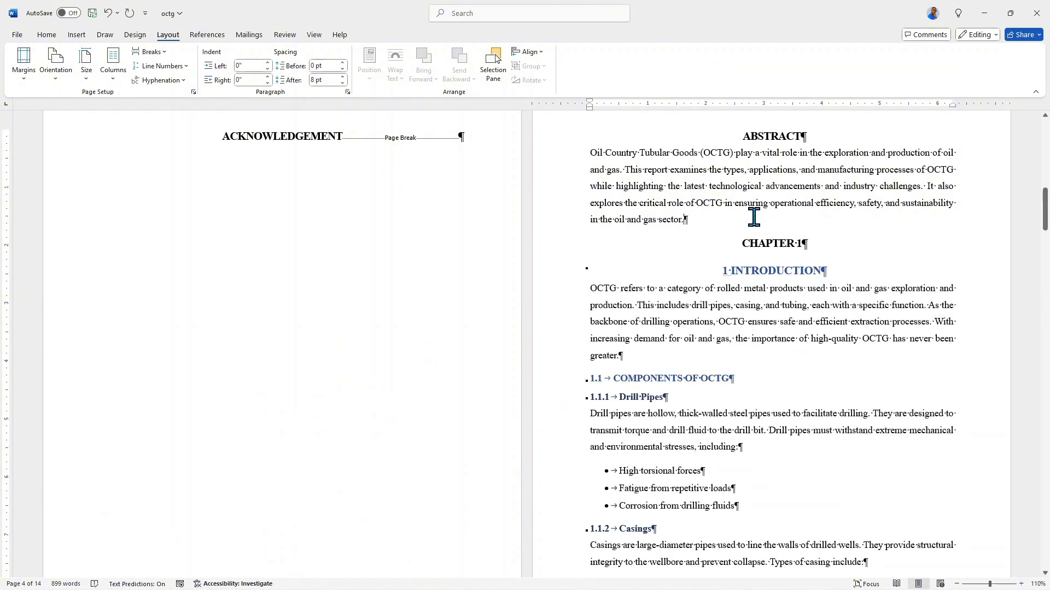
{"action": "key", "text": "alt+p"}
{"action": "key", "text": "b"}
{"action": "key", "text": "n"}
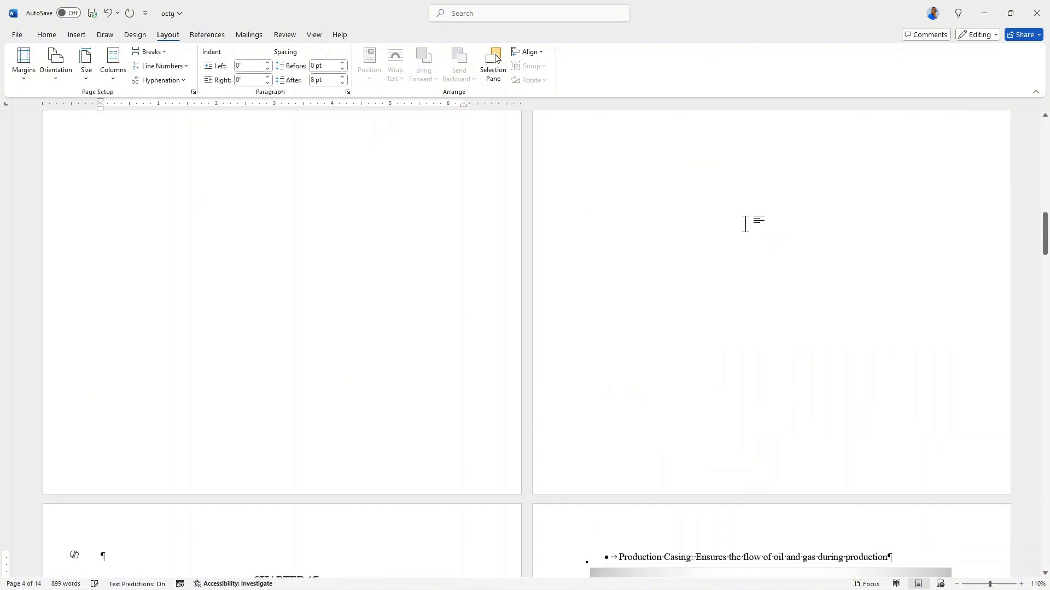
Delete the empty paragraph above the CHAPTER 1 heading.
{"action": "scroll", "coordinate": [703, 270], "scroll_direction": "up", "scroll_amount": 5}
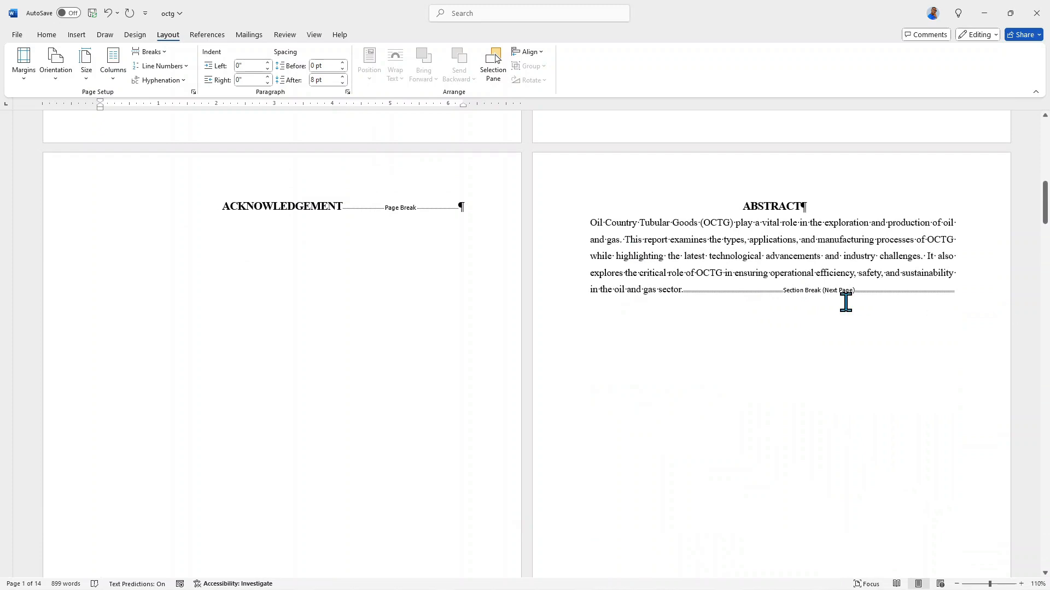
{"action": "scroll", "coordinate": [773, 286], "scroll_direction": "down", "scroll_amount": 7}
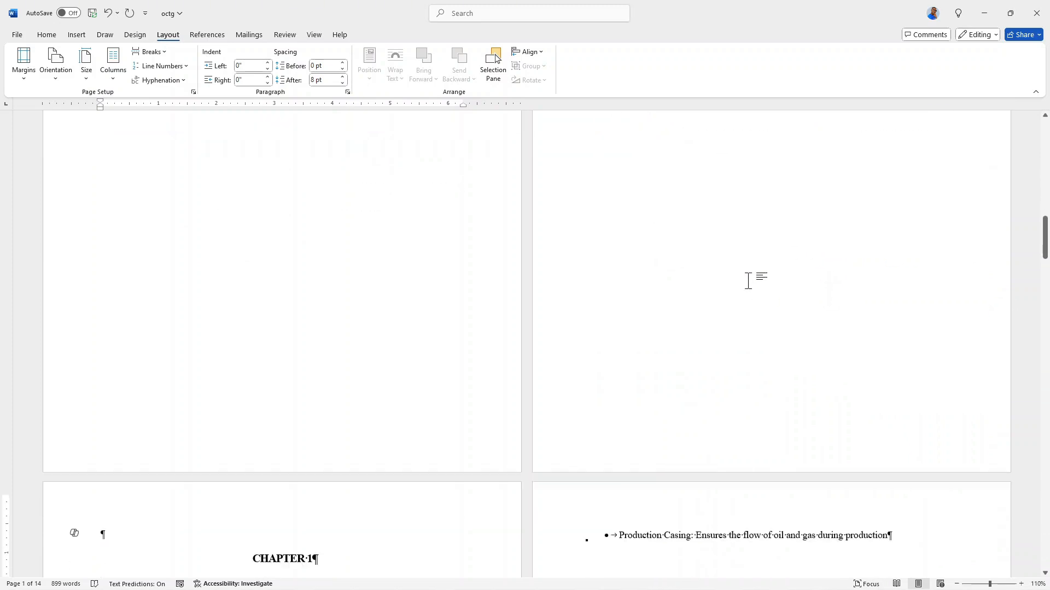
{"action": "key", "text": "Delete"}
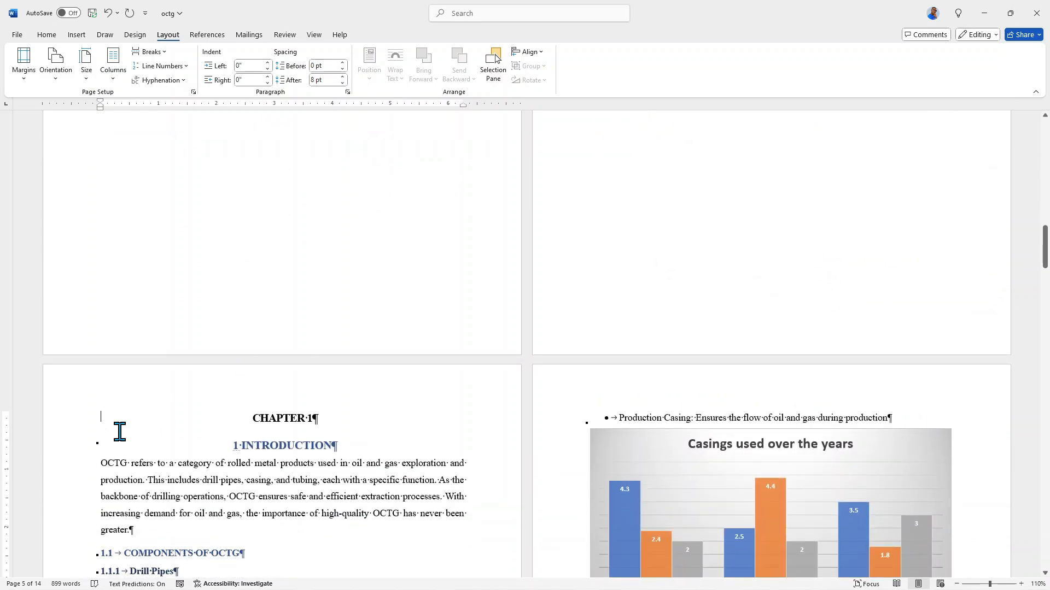
Insert page numbers at the bottom of the pages using the Plain Number 3 style.
{"action": "scroll", "coordinate": [565, 407], "scroll_direction": "up", "scroll_amount": 10}
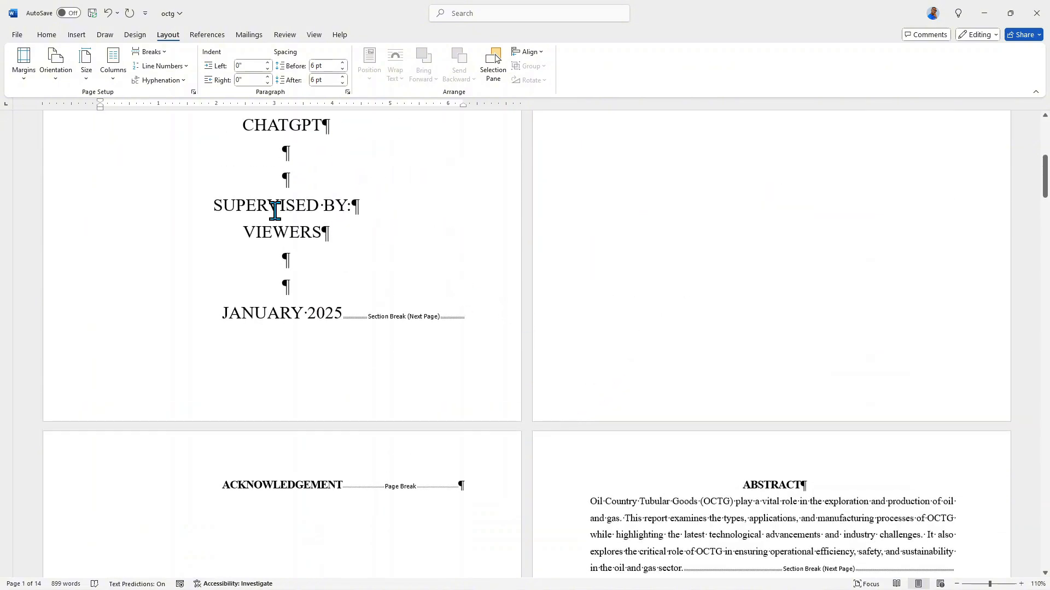
{"action": "left_click", "coordinate": [71, 35]}
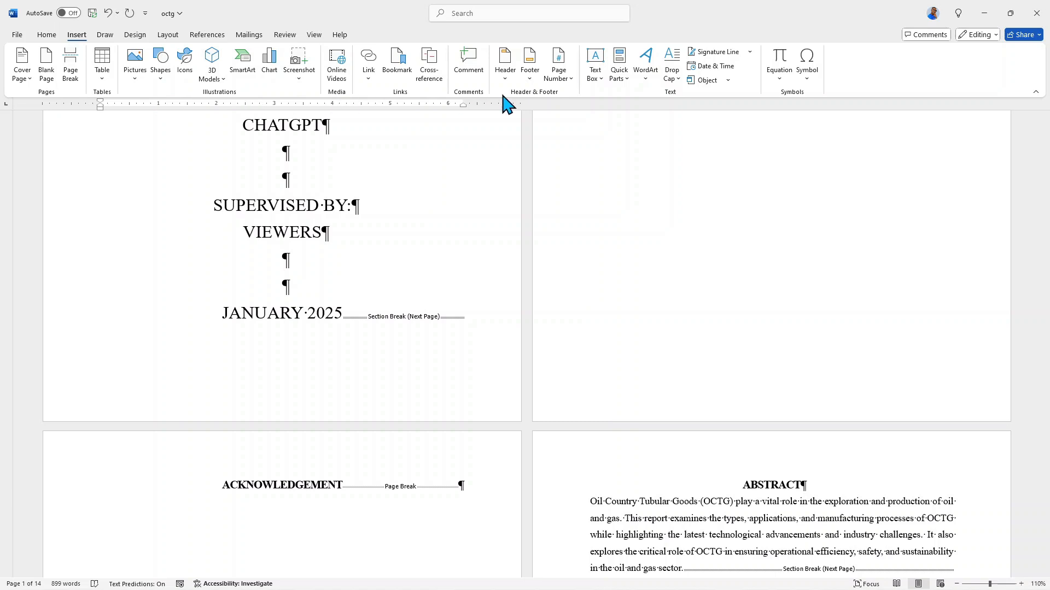
{"action": "left_click", "coordinate": [562, 72]}
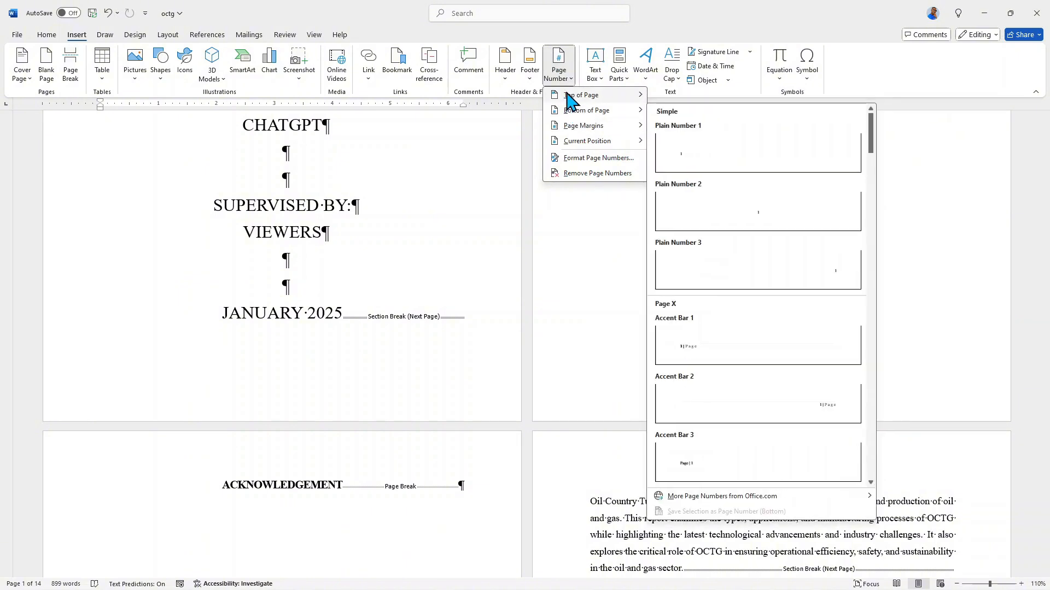
{"action": "mouse_move", "coordinate": [571, 117]}
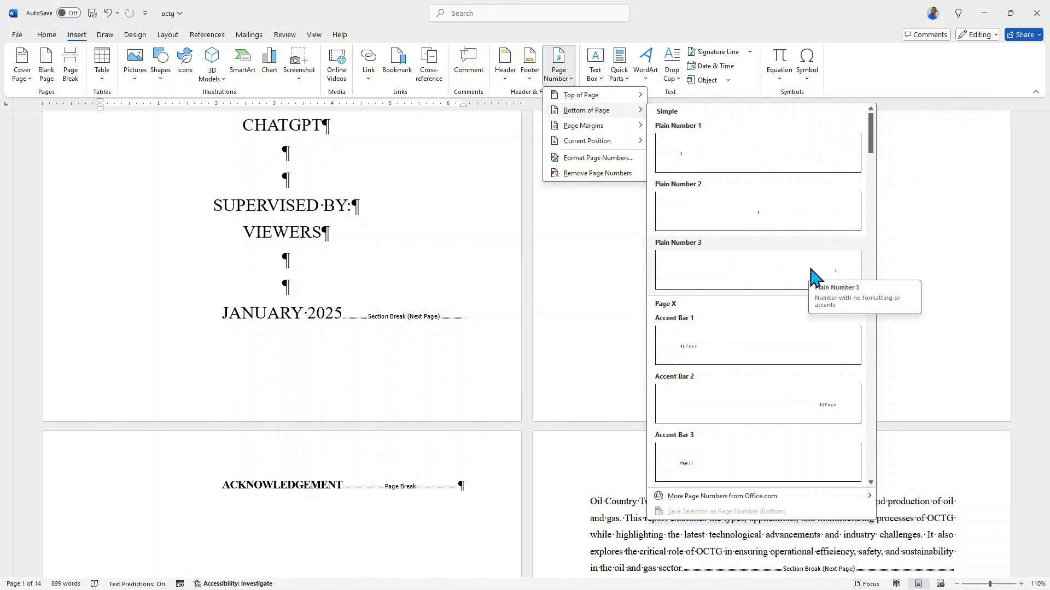
{"action": "left_click", "coordinate": [751, 276]}
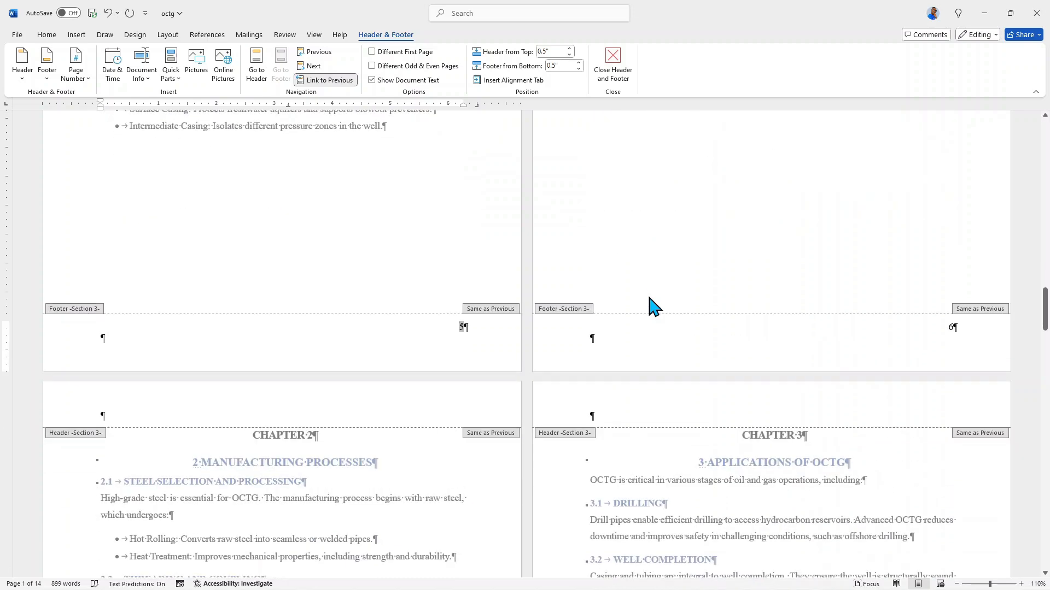
Format the page numbers of section 2, the declaration to abstract pages, as i, ii, iii, starting at i.
{"action": "scroll", "coordinate": [655, 307], "scroll_direction": "up", "scroll_amount": 15}
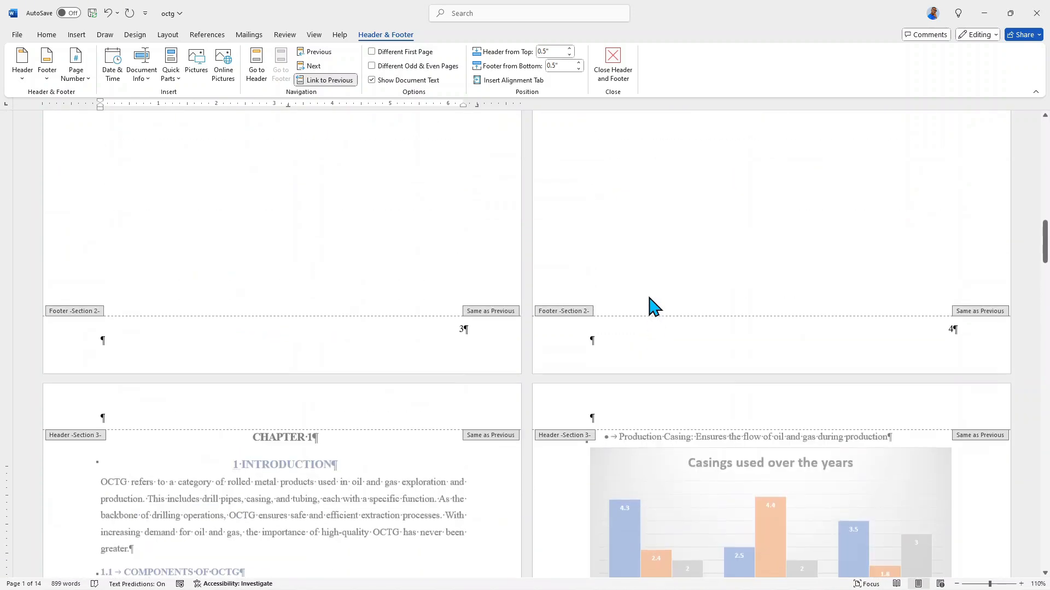
{"action": "scroll", "coordinate": [655, 308], "scroll_direction": "up", "scroll_amount": 15}
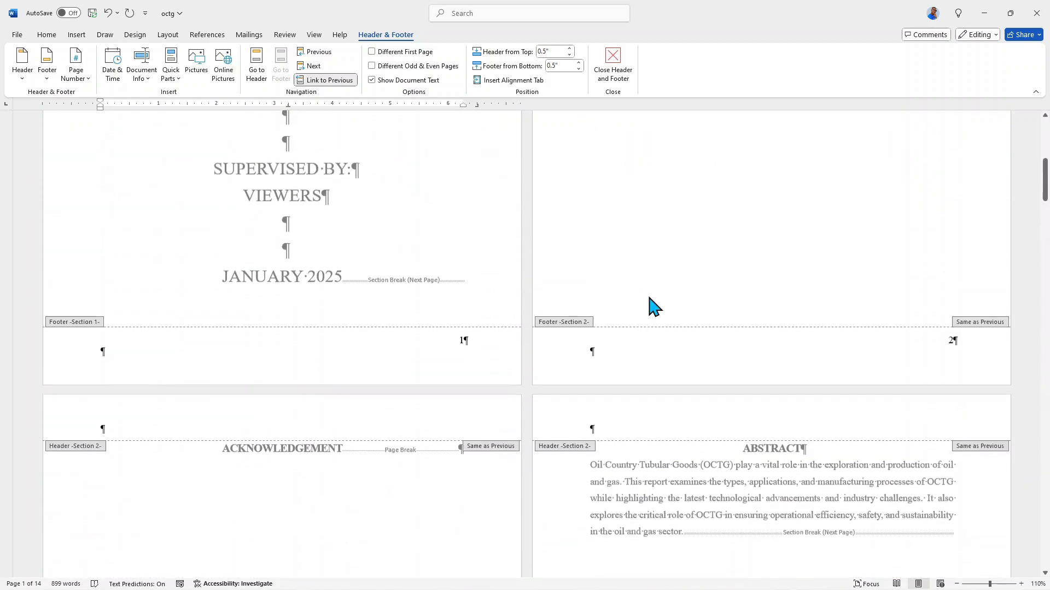
{"action": "scroll", "coordinate": [738, 282], "scroll_direction": "up", "scroll_amount": 3}
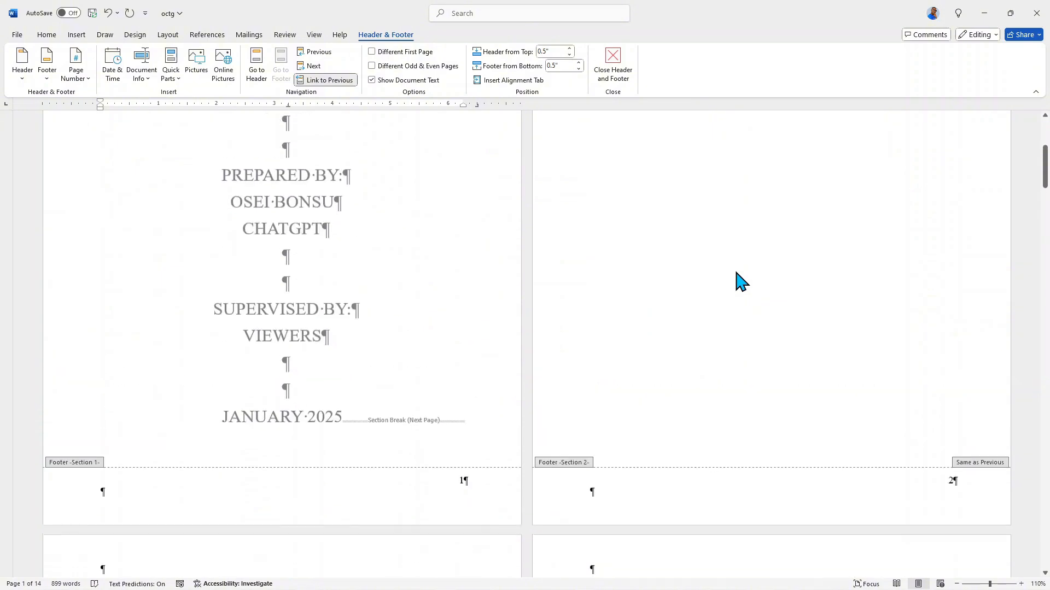
{"action": "scroll", "coordinate": [738, 281], "scroll_direction": "down", "scroll_amount": 4}
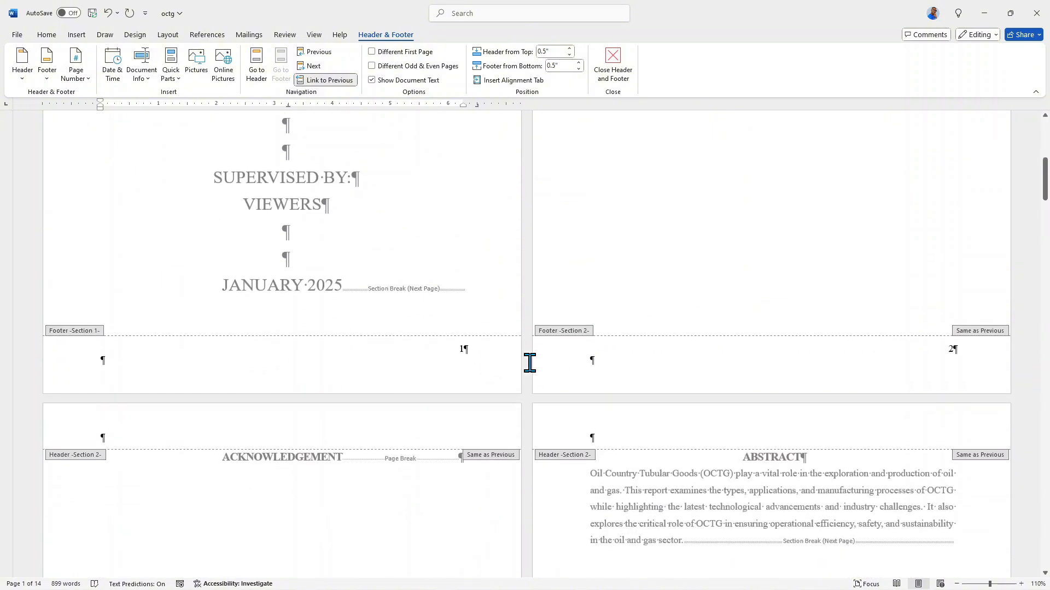
{"action": "scroll", "coordinate": [470, 357], "scroll_direction": "down", "scroll_amount": 2}
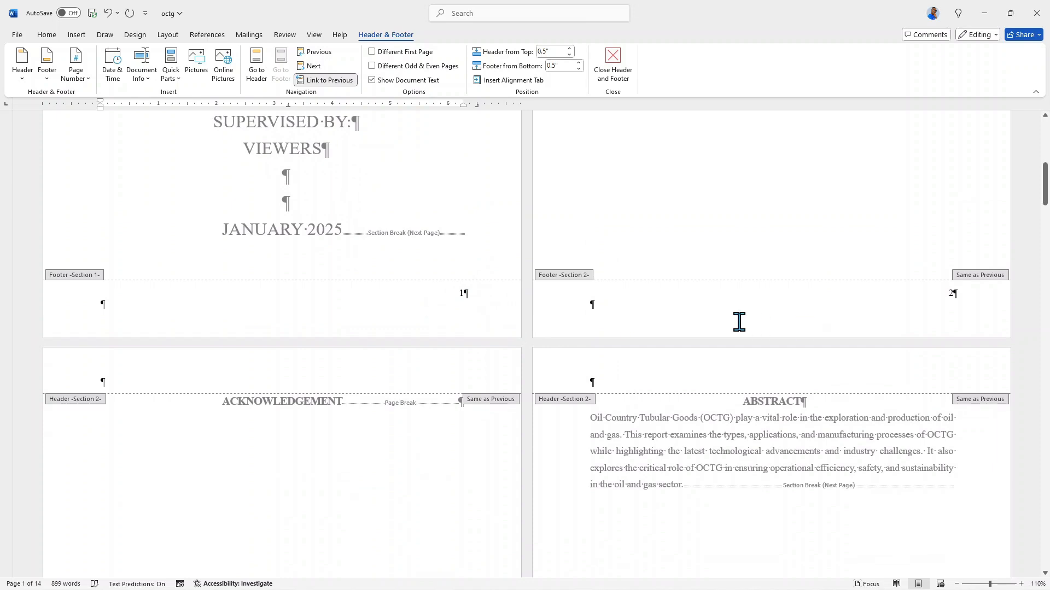
{"action": "left_click", "coordinate": [924, 301]}
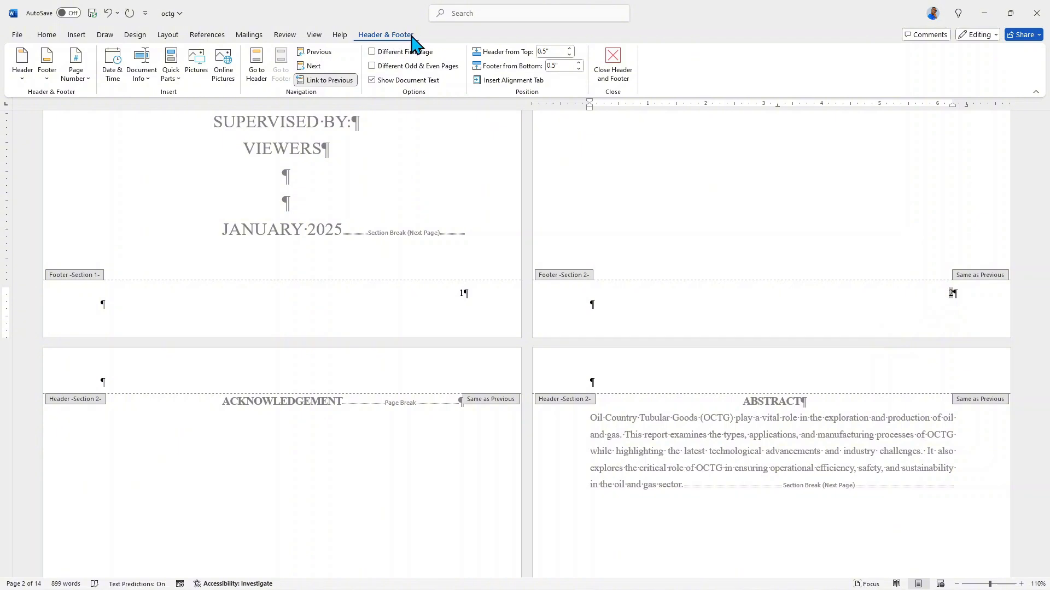
{"action": "left_click", "coordinate": [77, 73]}
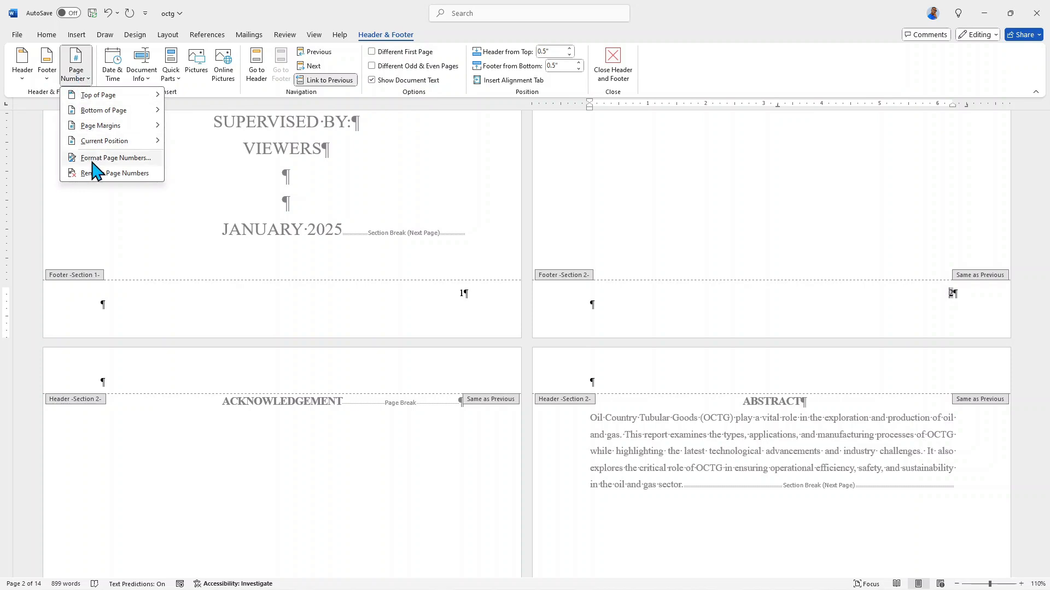
{"action": "left_click", "coordinate": [93, 160]}
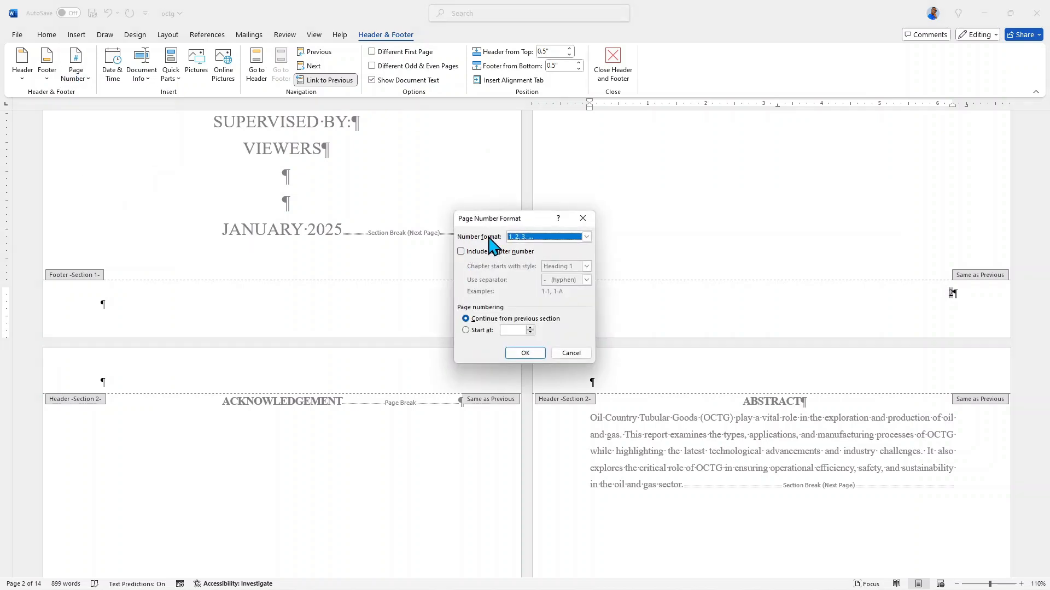
{"action": "left_click", "coordinate": [586, 236]}
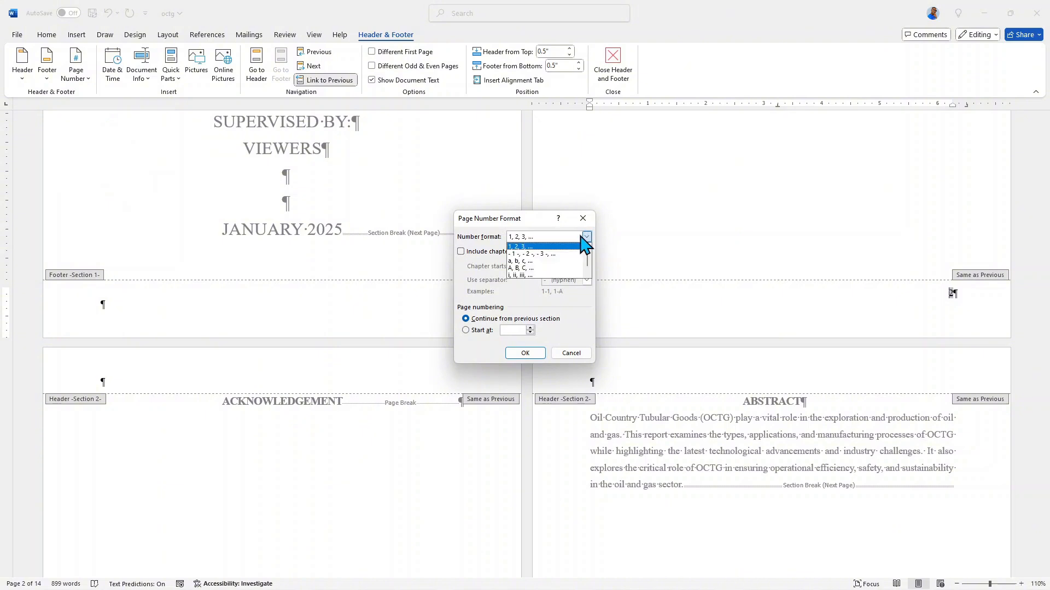
{"action": "left_click", "coordinate": [518, 275]}
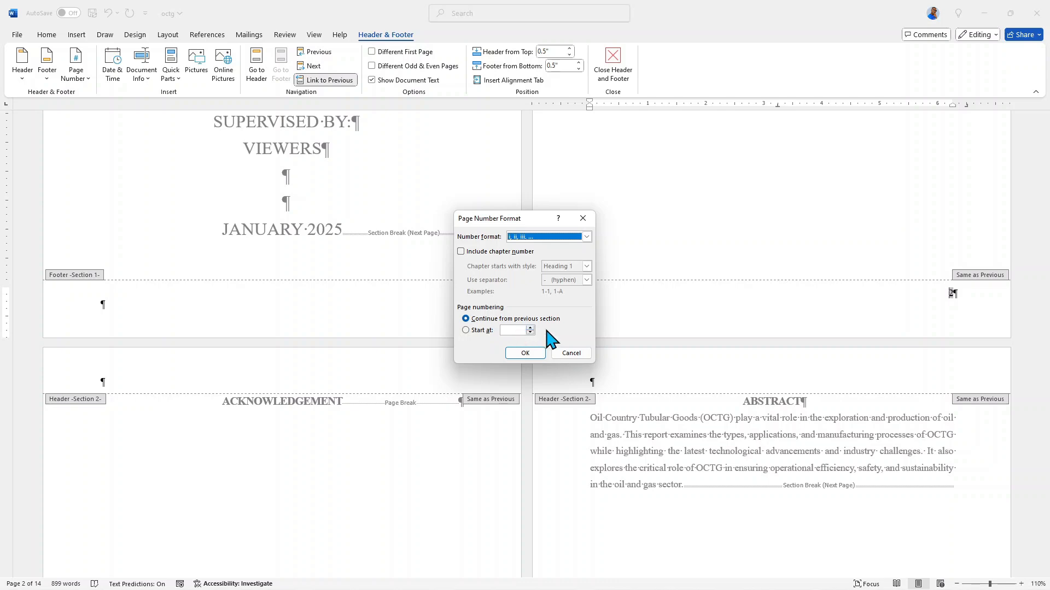
{"action": "left_click", "coordinate": [465, 331]}
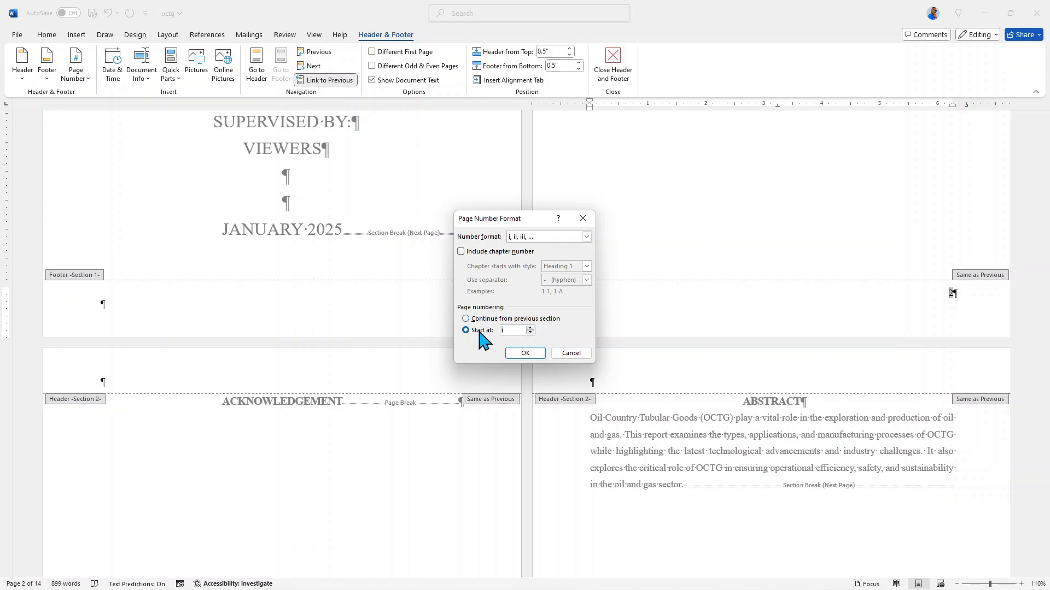
{"action": "left_click", "coordinate": [523, 354]}
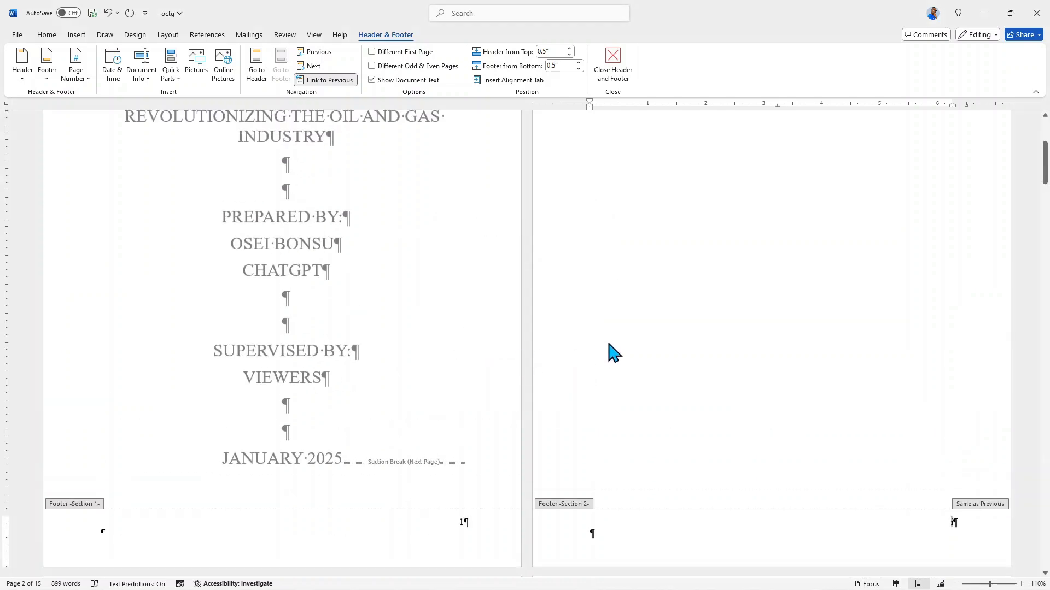
{"action": "scroll", "coordinate": [612, 345], "scroll_direction": "down", "scroll_amount": 12}
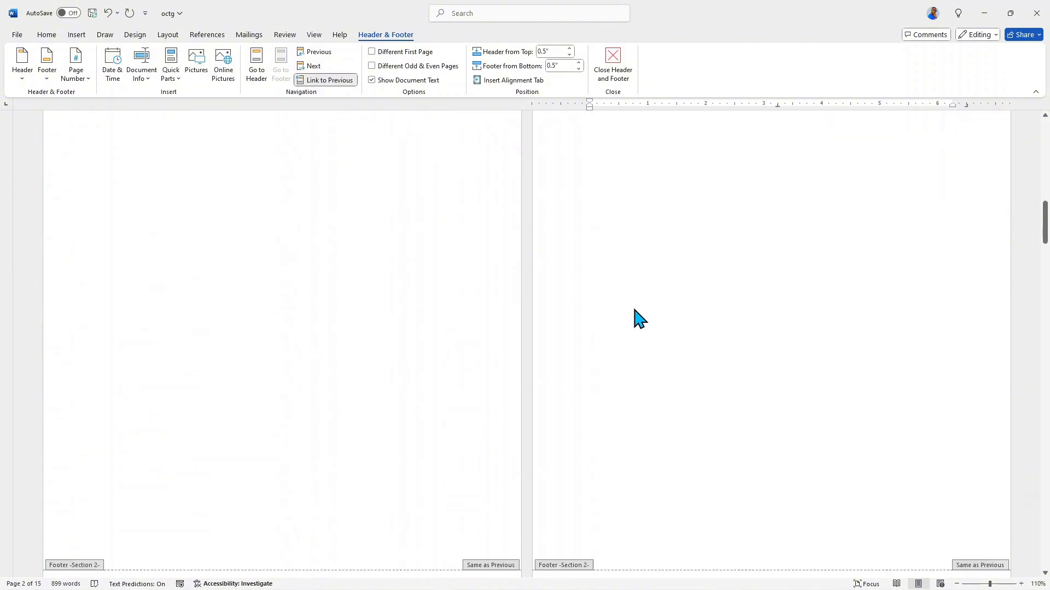
{"action": "scroll", "coordinate": [640, 319], "scroll_direction": "down", "scroll_amount": 6}
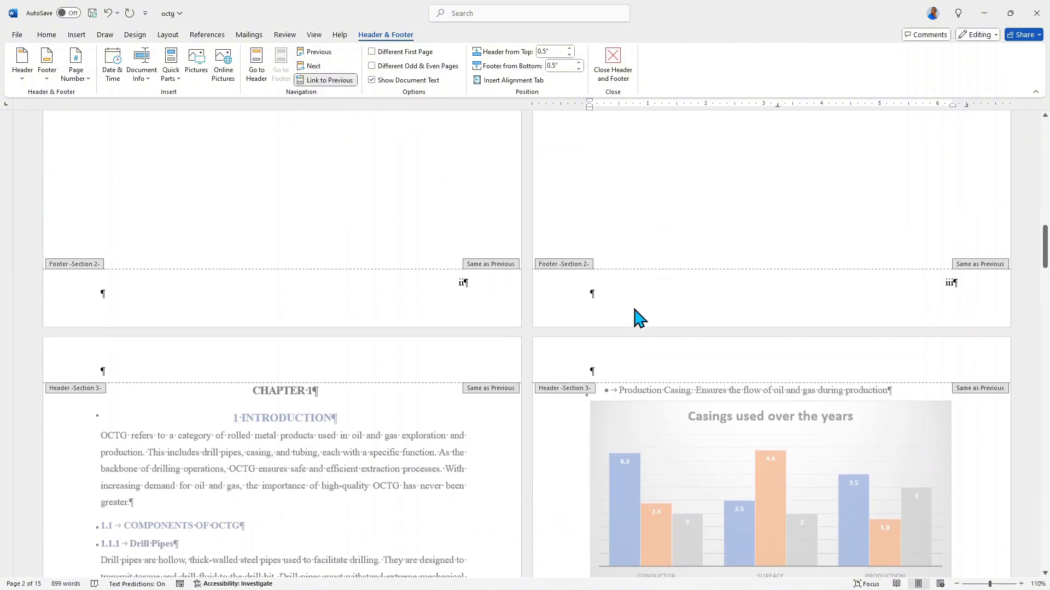
Remove the page number from the cover page by enabling Different First Page for section 1.
{"action": "scroll", "coordinate": [639, 318], "scroll_direction": "down", "scroll_amount": 8}
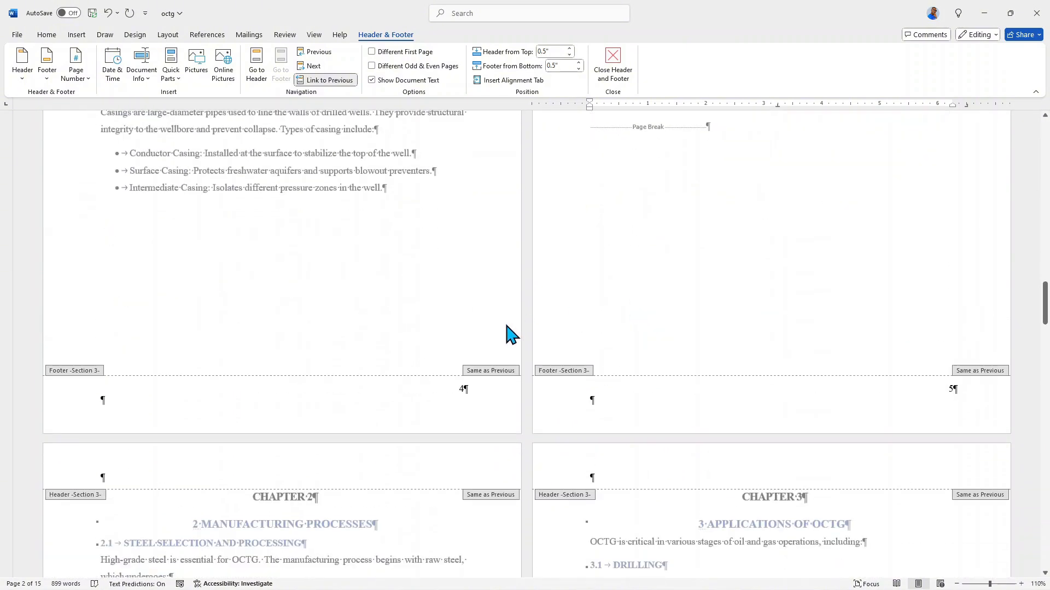
{"action": "scroll", "coordinate": [567, 273], "scroll_direction": "up", "scroll_amount": 8}
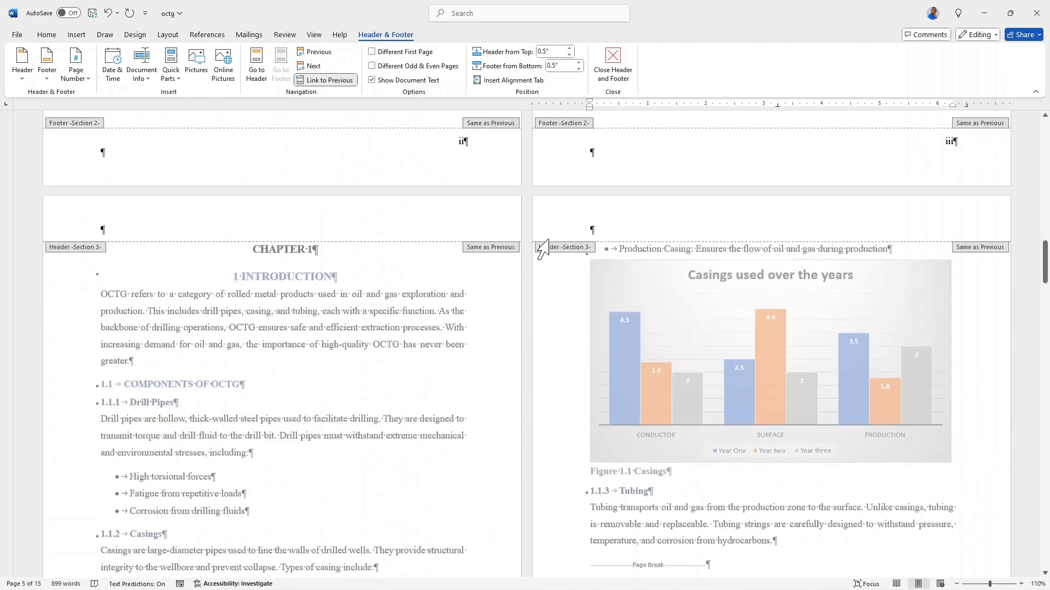
{"action": "scroll", "coordinate": [546, 227], "scroll_direction": "down", "scroll_amount": 7}
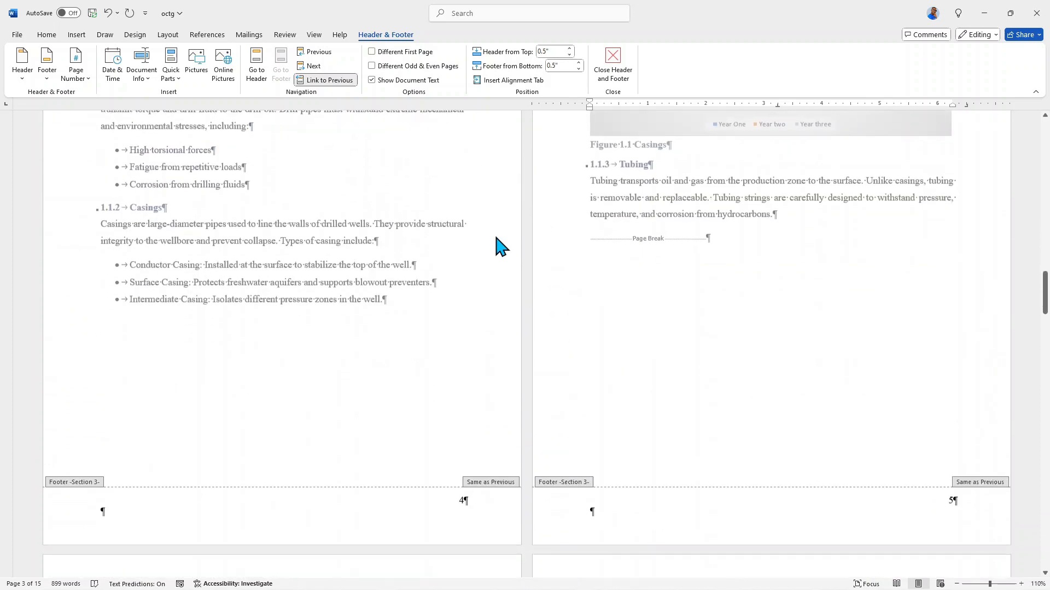
{"action": "scroll", "coordinate": [453, 443], "scroll_direction": "up", "scroll_amount": 12}
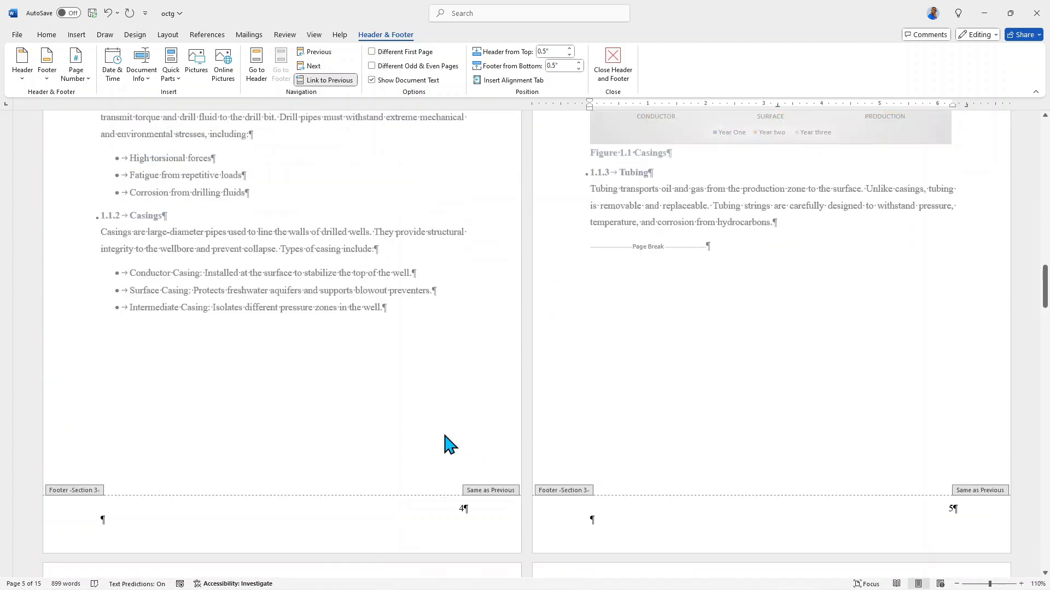
{"action": "scroll", "coordinate": [449, 444], "scroll_direction": "up", "scroll_amount": 15}
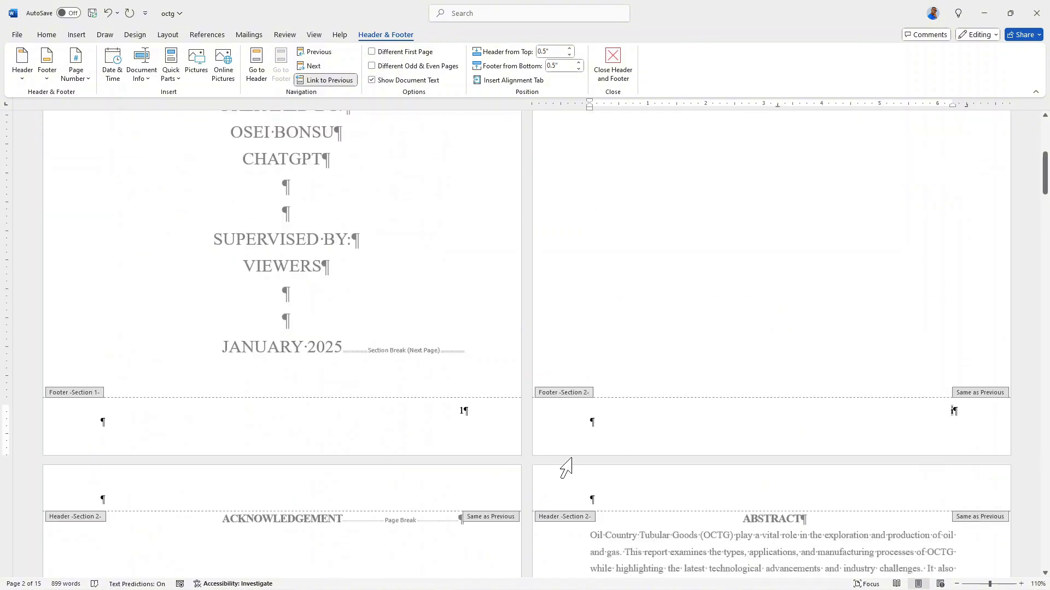
{"action": "scroll", "coordinate": [444, 368], "scroll_direction": "down", "scroll_amount": 1}
{"action": "scroll", "coordinate": [444, 402], "scroll_direction": "up", "scroll_amount": 2}
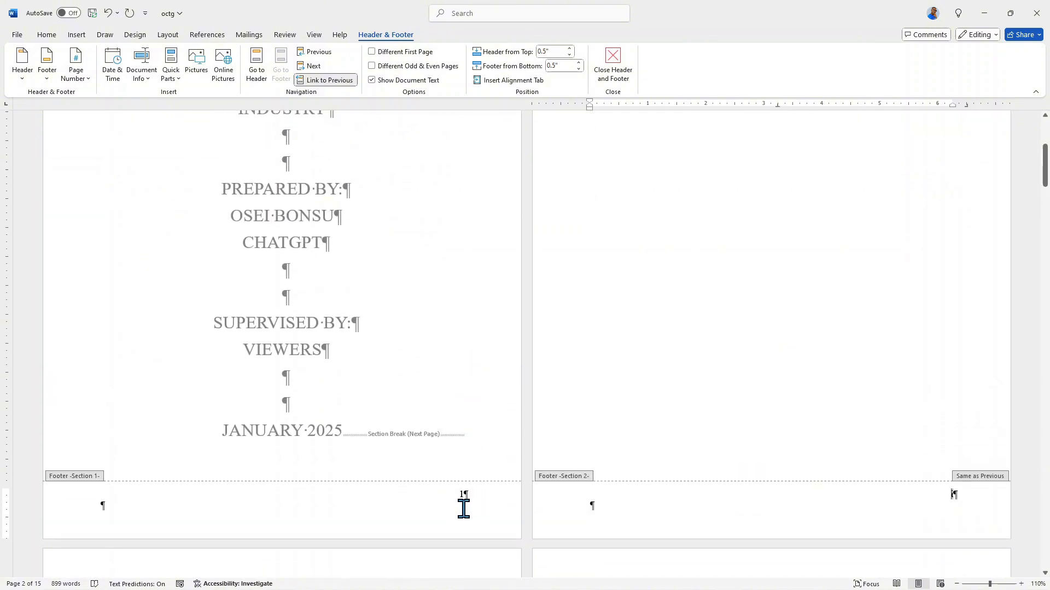
{"action": "left_click", "coordinate": [463, 493]}
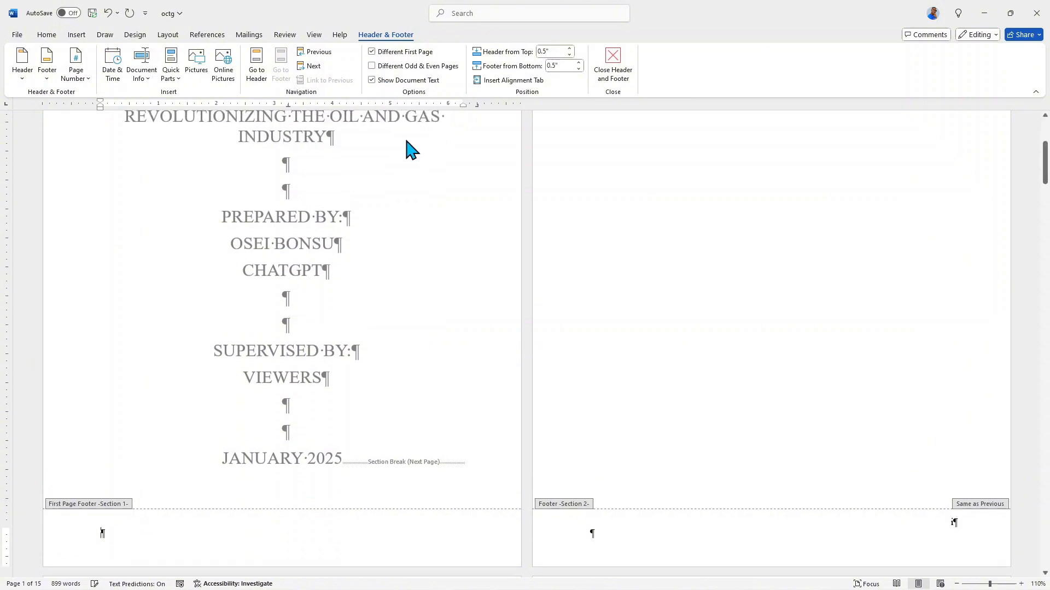
Review the footer page numbers from the cover through the front matter to the Chapter 1 pages.
{"action": "scroll", "coordinate": [582, 321], "scroll_direction": "down", "scroll_amount": 3}
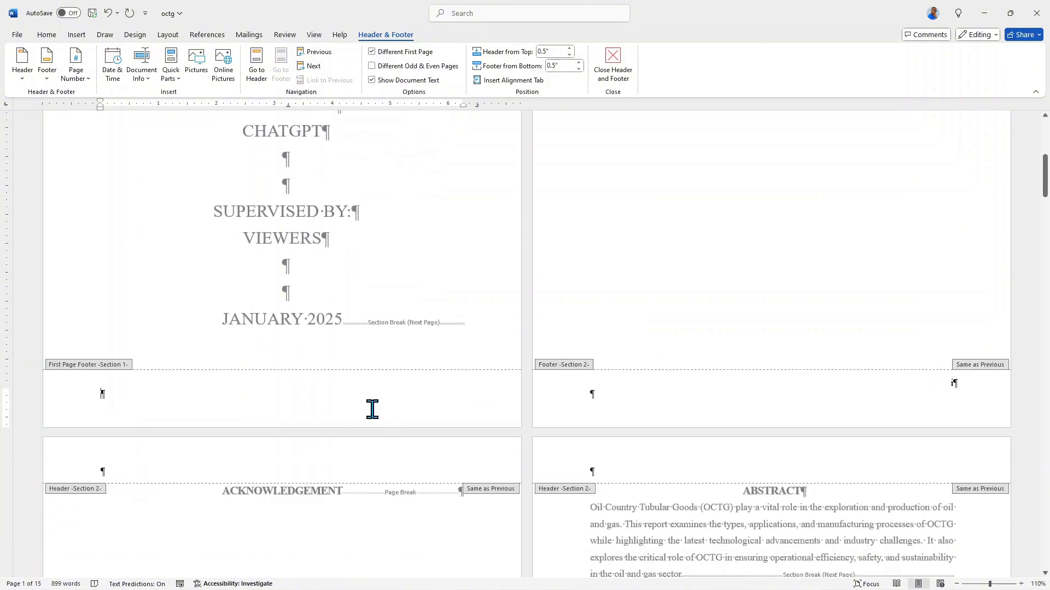
{"action": "scroll", "coordinate": [492, 399], "scroll_direction": "up", "scroll_amount": 1}
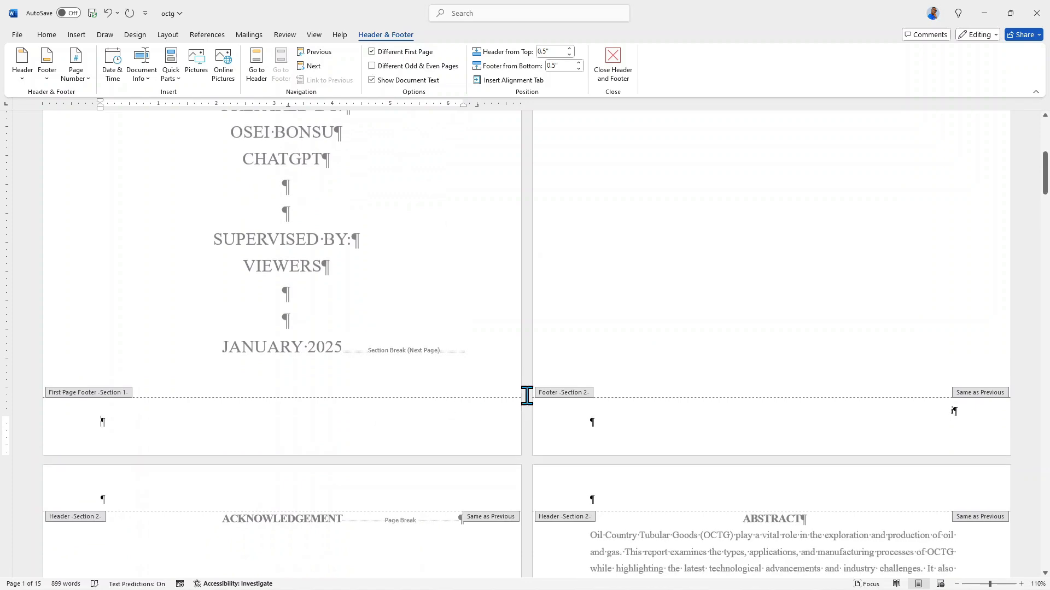
{"action": "scroll", "coordinate": [691, 394], "scroll_direction": "down", "scroll_amount": 6}
{"action": "scroll", "coordinate": [693, 393], "scroll_direction": "down", "scroll_amount": 15}
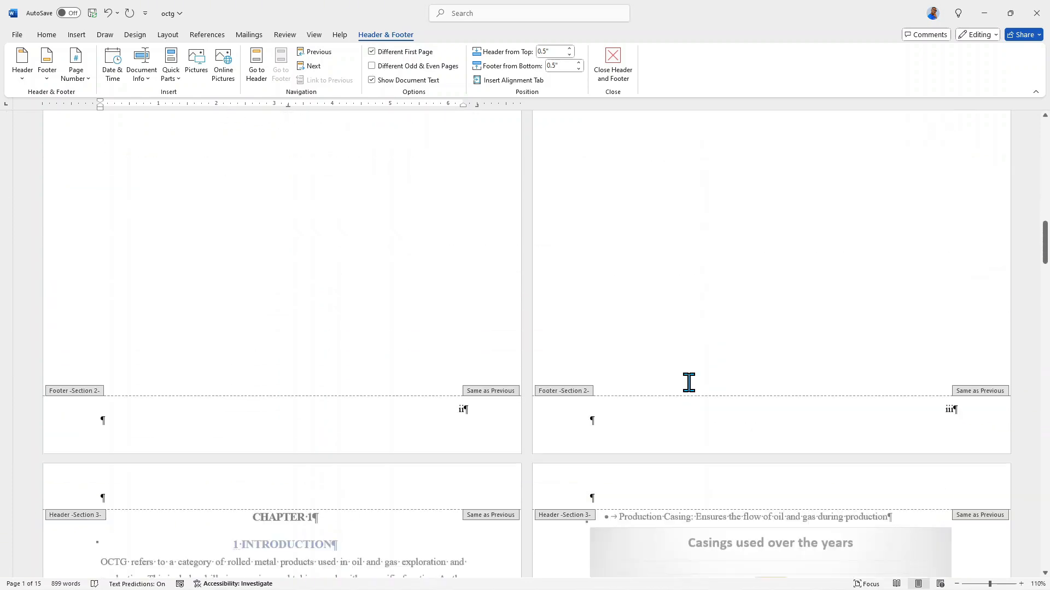
{"action": "scroll", "coordinate": [705, 407], "scroll_direction": "down", "scroll_amount": 7}
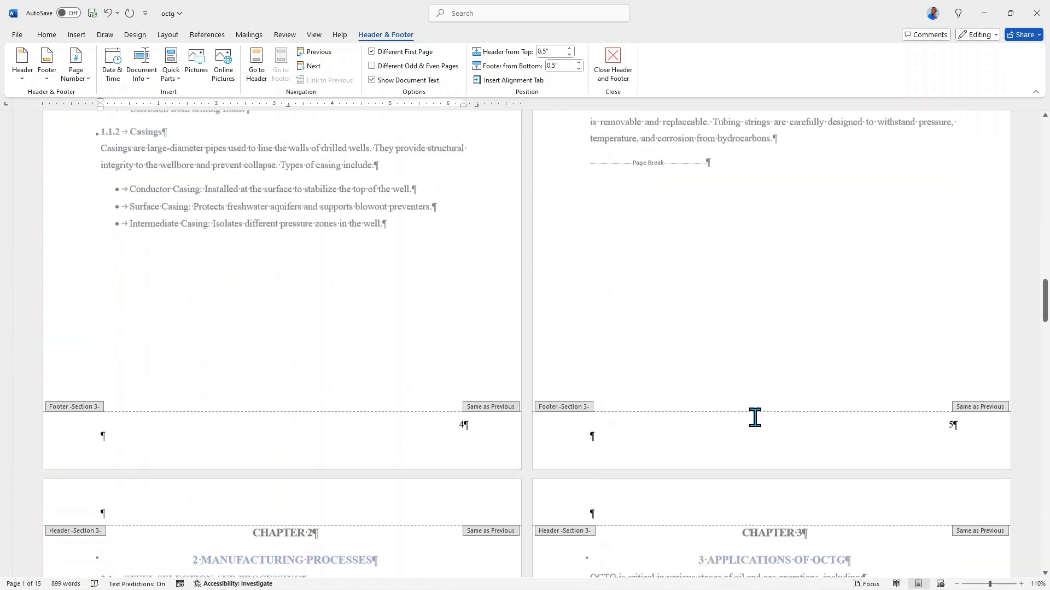
{"action": "scroll", "coordinate": [667, 391], "scroll_direction": "up", "scroll_amount": 3}
{"action": "scroll", "coordinate": [661, 380], "scroll_direction": "up", "scroll_amount": 9}
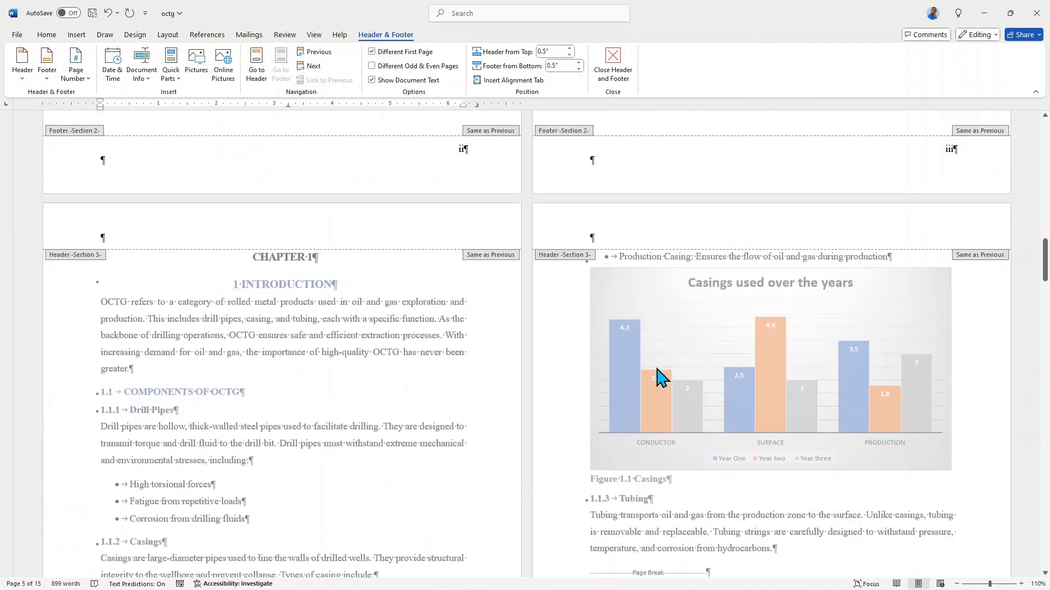
{"action": "scroll", "coordinate": [640, 361], "scroll_direction": "down", "scroll_amount": 4}
{"action": "scroll", "coordinate": [452, 356], "scroll_direction": "up", "scroll_amount": 1}
{"action": "scroll", "coordinate": [453, 356], "scroll_direction": "down", "scroll_amount": 5}
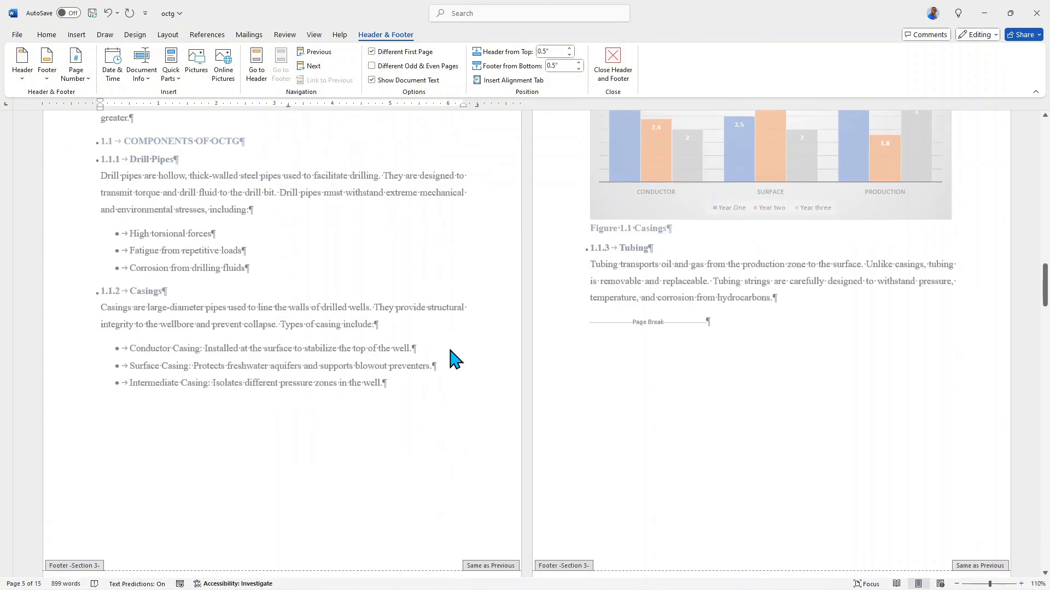
{"action": "scroll", "coordinate": [452, 369], "scroll_direction": "up", "scroll_amount": 3}
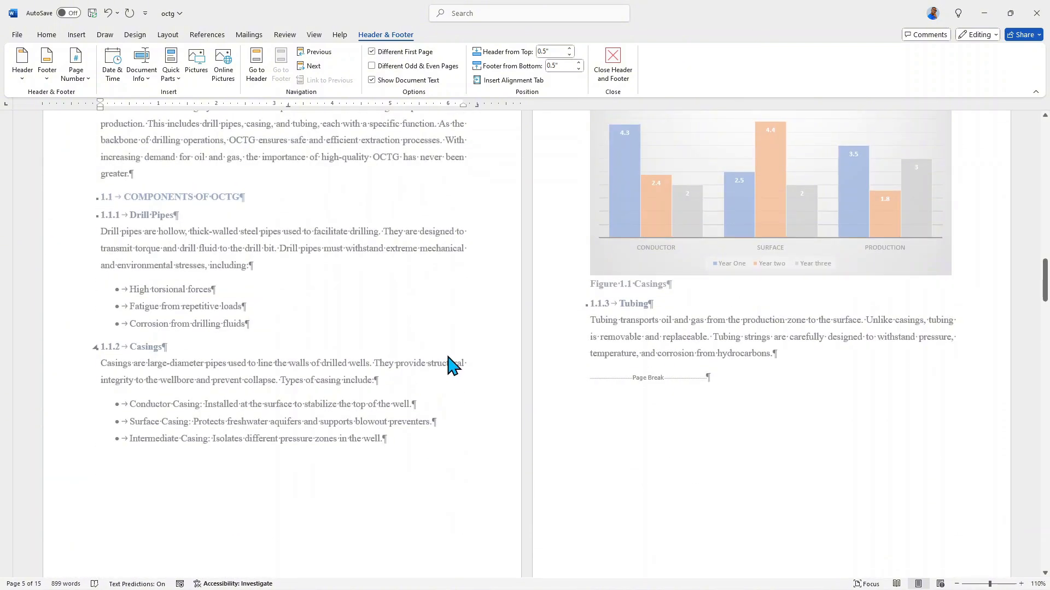
{"action": "scroll", "coordinate": [452, 367], "scroll_direction": "down", "scroll_amount": 3}
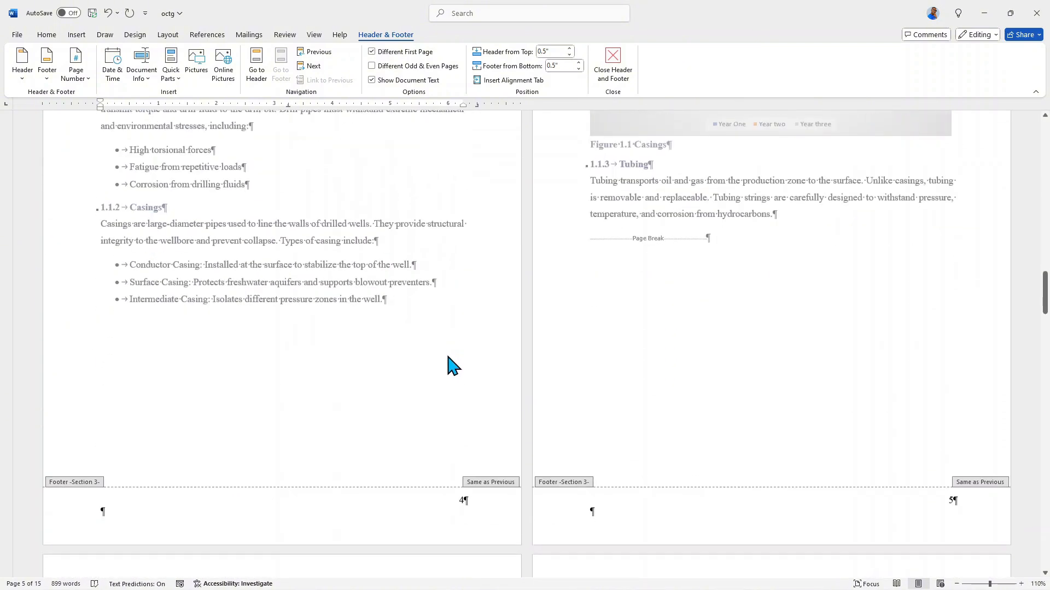
Restart the page numbering of section 3 at 1 on the first Chapter 1 page, in 1, 2, 3 format.
{"action": "left_click", "coordinate": [465, 504]}
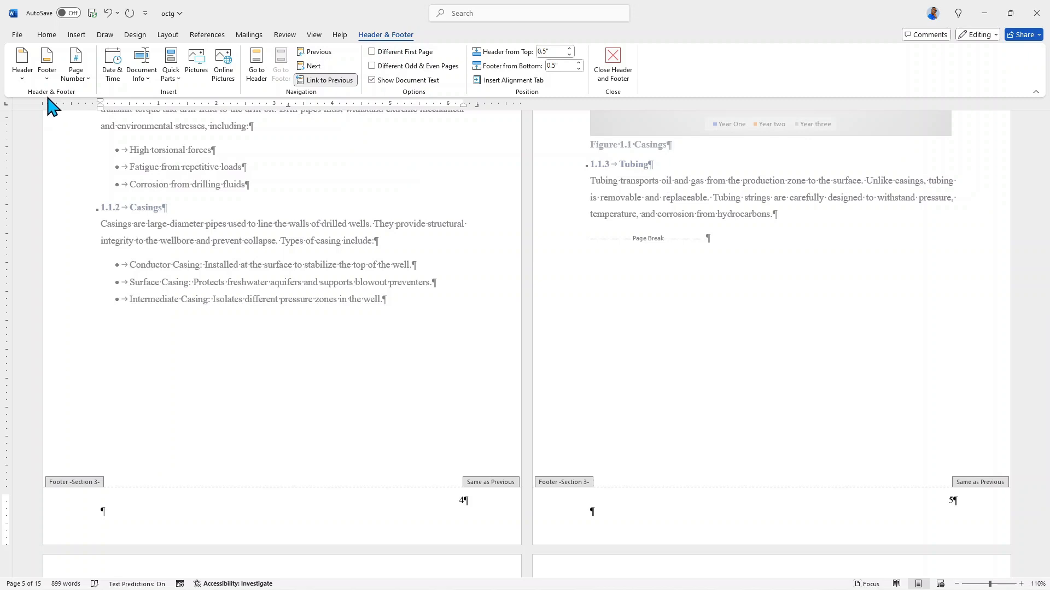
{"action": "left_click", "coordinate": [80, 83]}
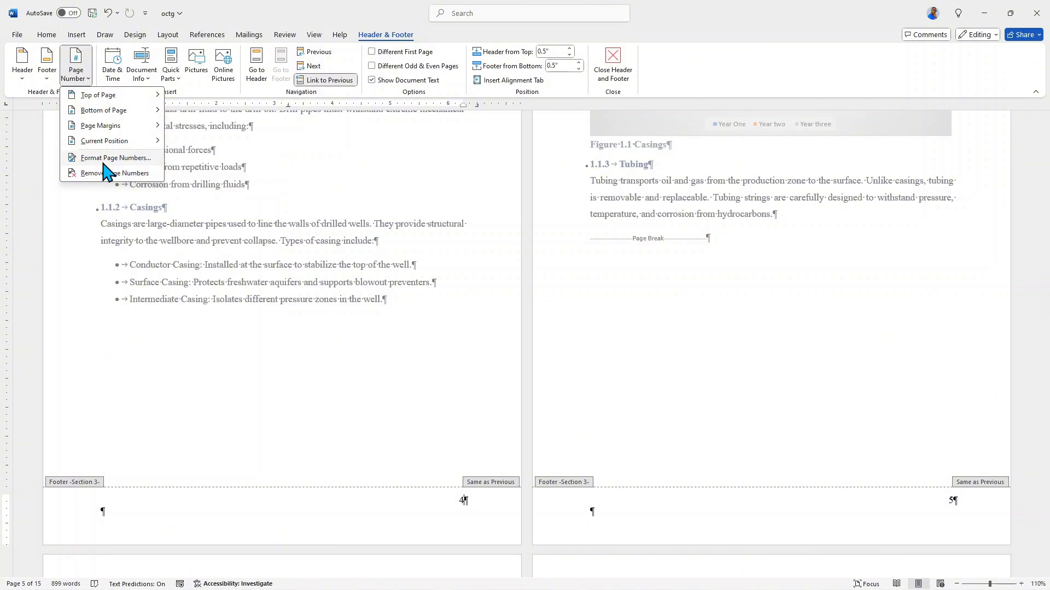
{"action": "left_click", "coordinate": [105, 159]}
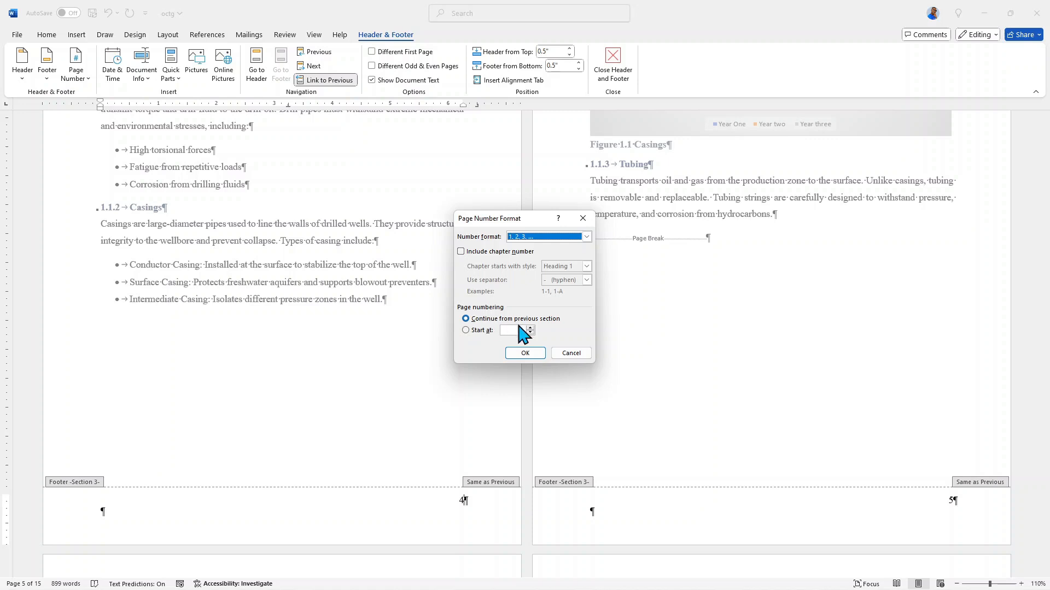
{"action": "left_click", "coordinate": [466, 332]}
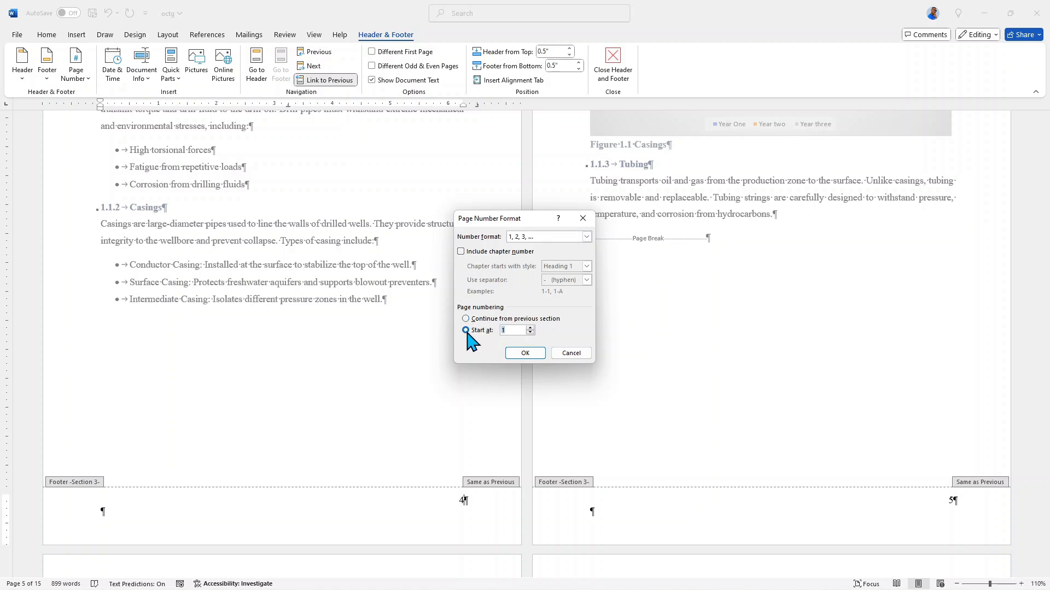
{"action": "left_click", "coordinate": [520, 354]}
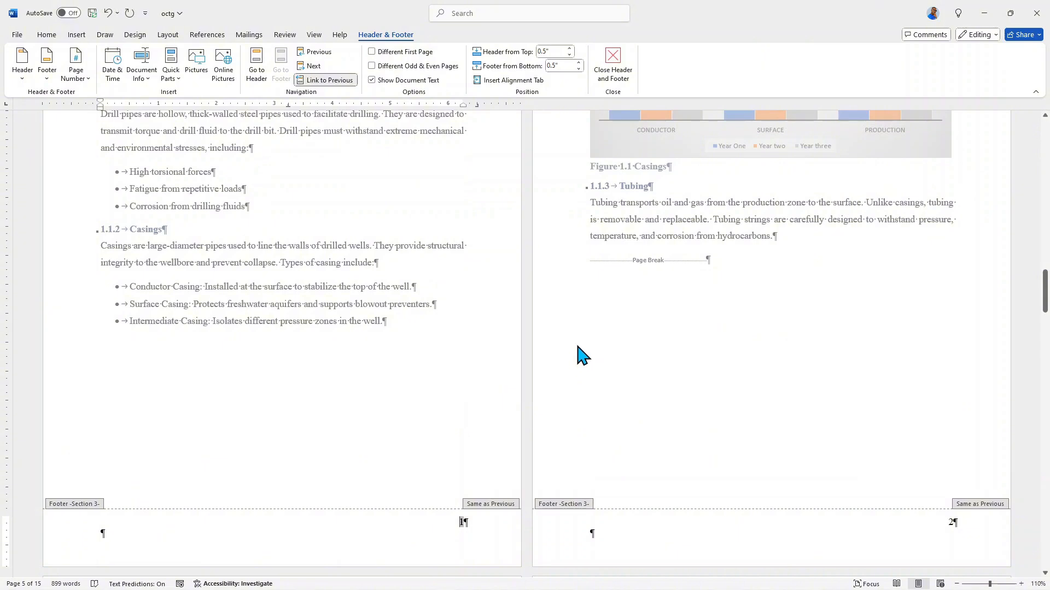
Check the page numbering across the chapter pages, the front matter and the cover page.
{"action": "scroll", "coordinate": [581, 355], "scroll_direction": "down", "scroll_amount": 13}
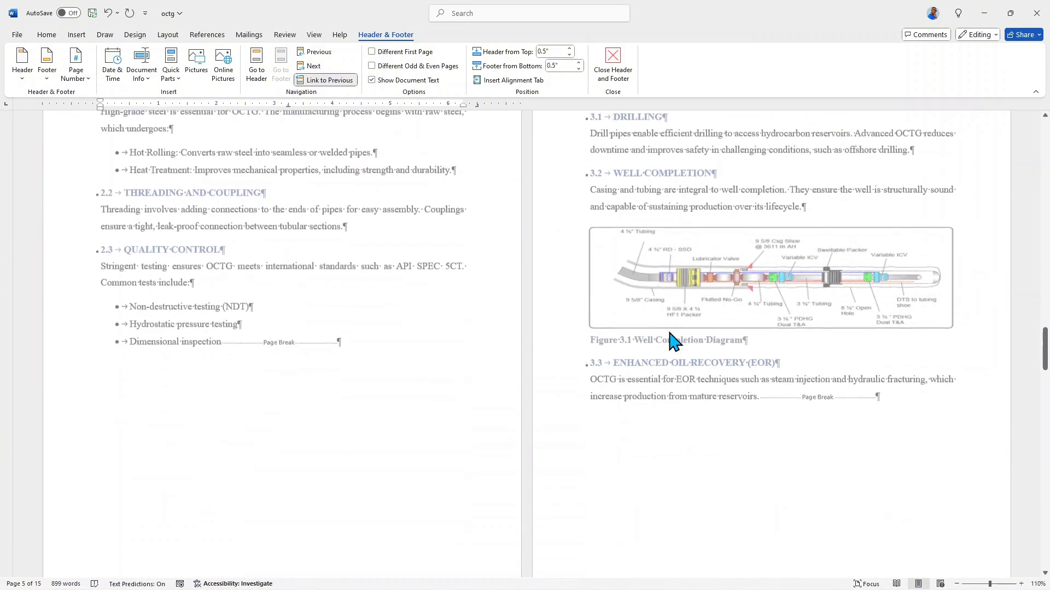
{"action": "scroll", "coordinate": [674, 342], "scroll_direction": "down", "scroll_amount": 10}
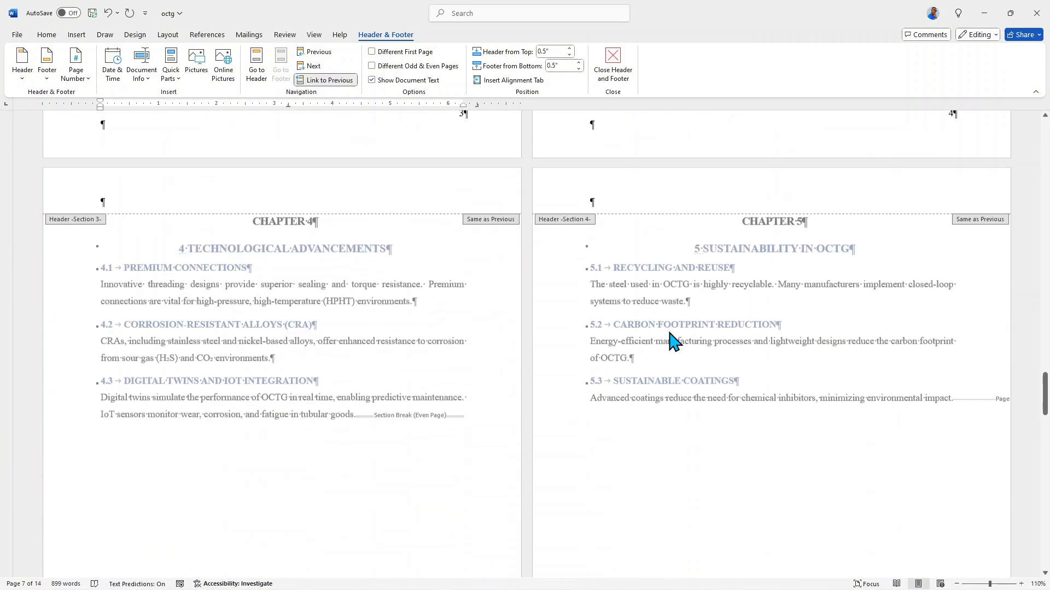
{"action": "scroll", "coordinate": [674, 342], "scroll_direction": "down", "scroll_amount": 10}
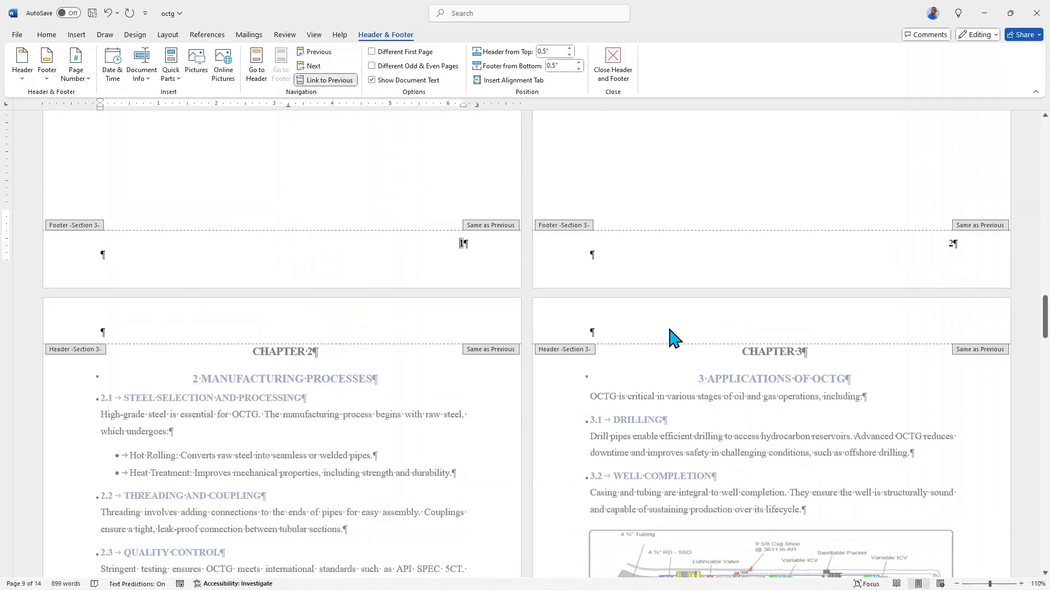
{"action": "scroll", "coordinate": [674, 339], "scroll_direction": "down", "scroll_amount": 10}
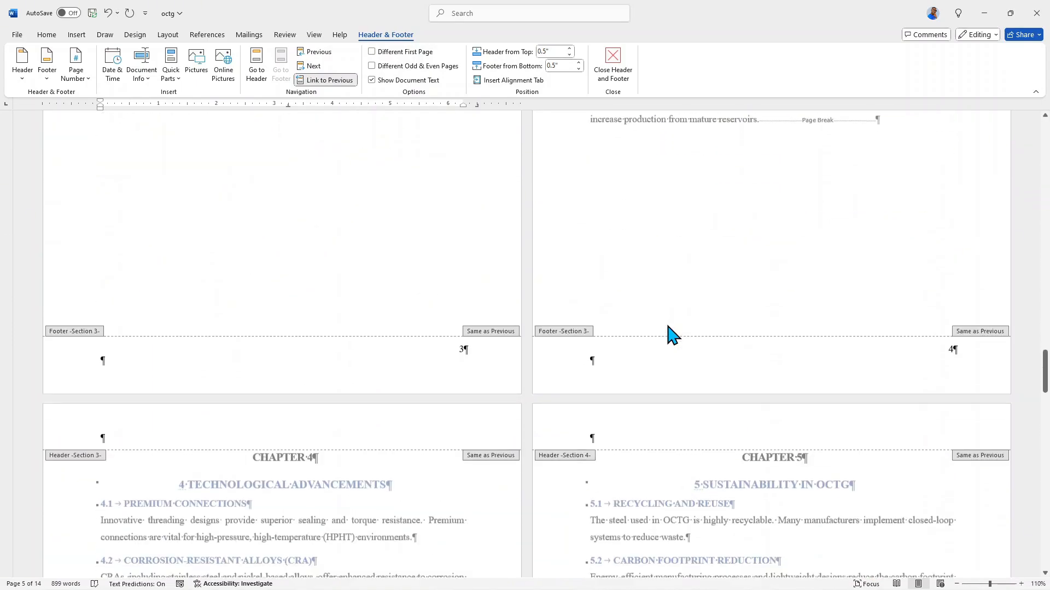
{"action": "scroll", "coordinate": [672, 334], "scroll_direction": "up", "scroll_amount": 10}
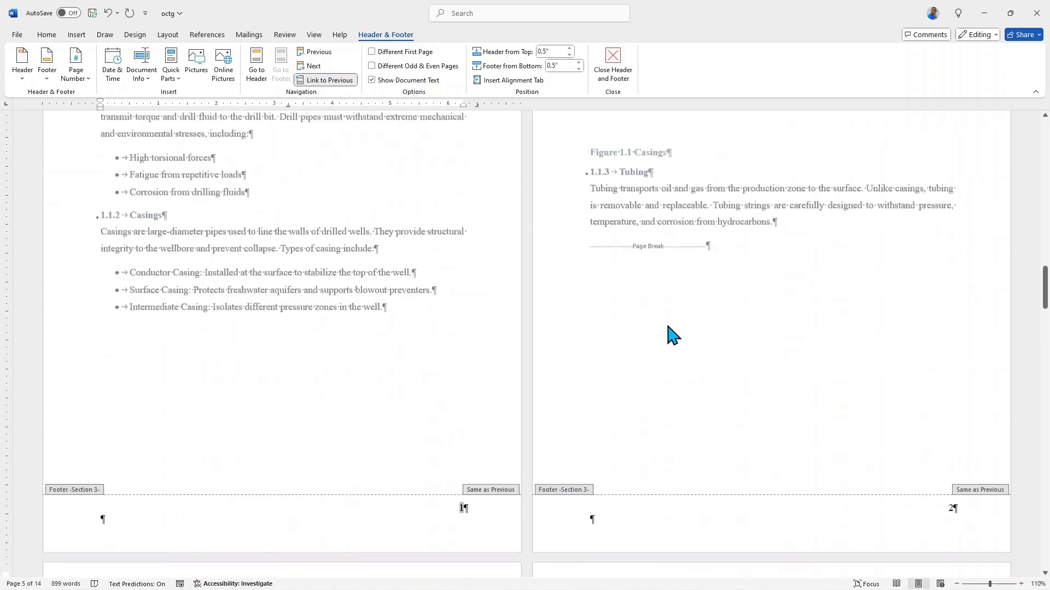
{"action": "scroll", "coordinate": [673, 335], "scroll_direction": "up", "scroll_amount": 9}
{"action": "scroll", "coordinate": [671, 332], "scroll_direction": "down", "scroll_amount": 2}
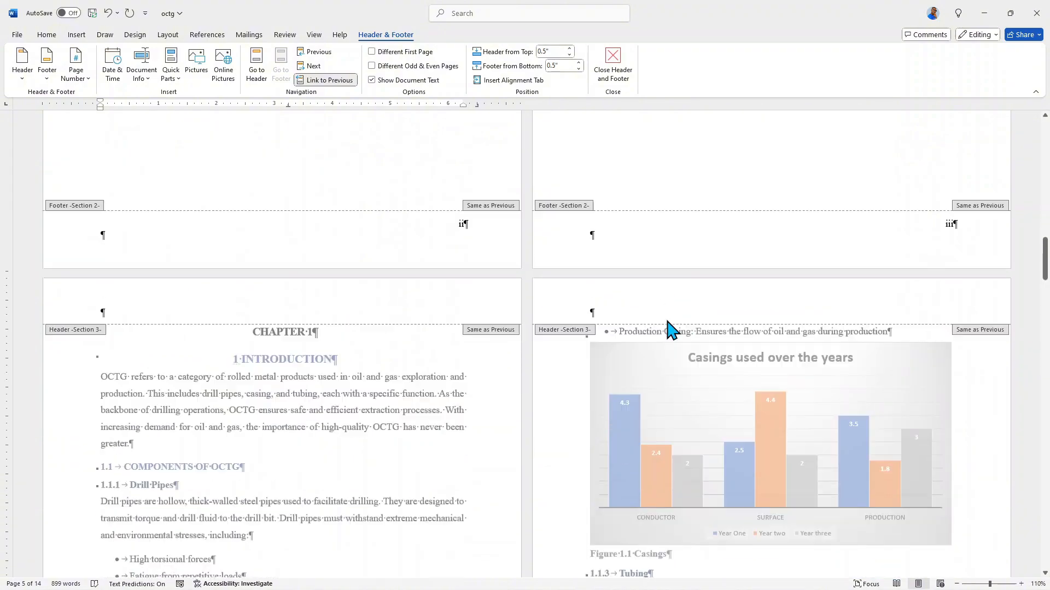
{"action": "scroll", "coordinate": [671, 331], "scroll_direction": "down", "scroll_amount": 10}
{"action": "scroll", "coordinate": [671, 330], "scroll_direction": "up", "scroll_amount": 2}
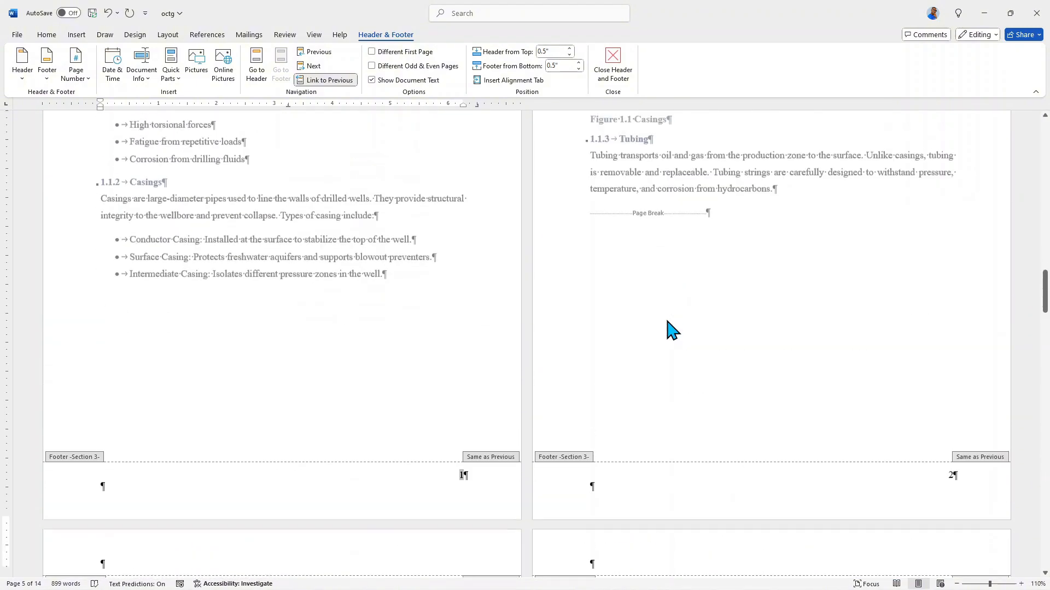
{"action": "scroll", "coordinate": [673, 330], "scroll_direction": "up", "scroll_amount": 8}
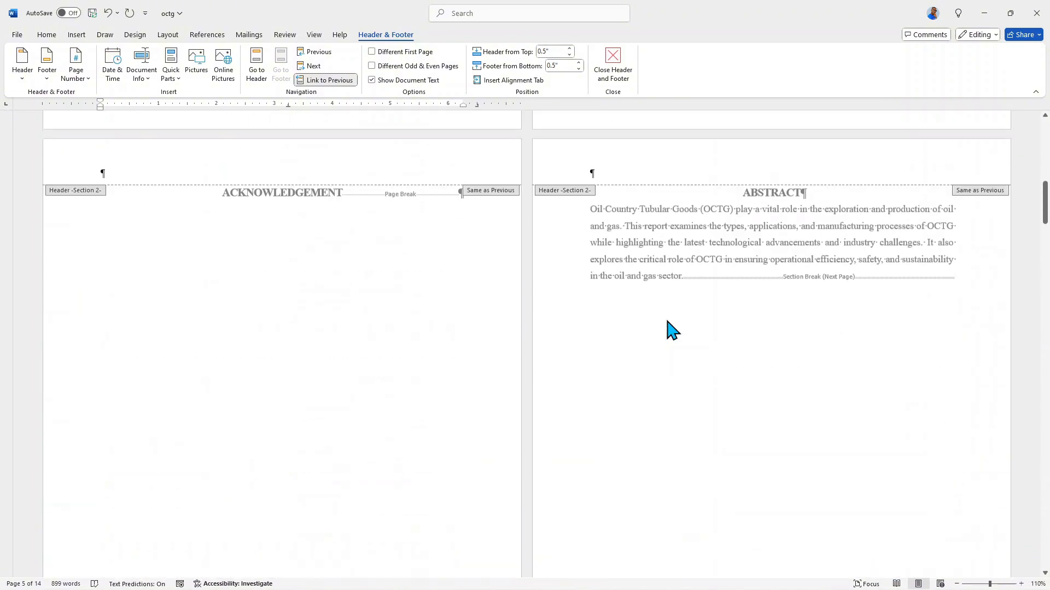
{"action": "scroll", "coordinate": [672, 331], "scroll_direction": "up", "scroll_amount": 8}
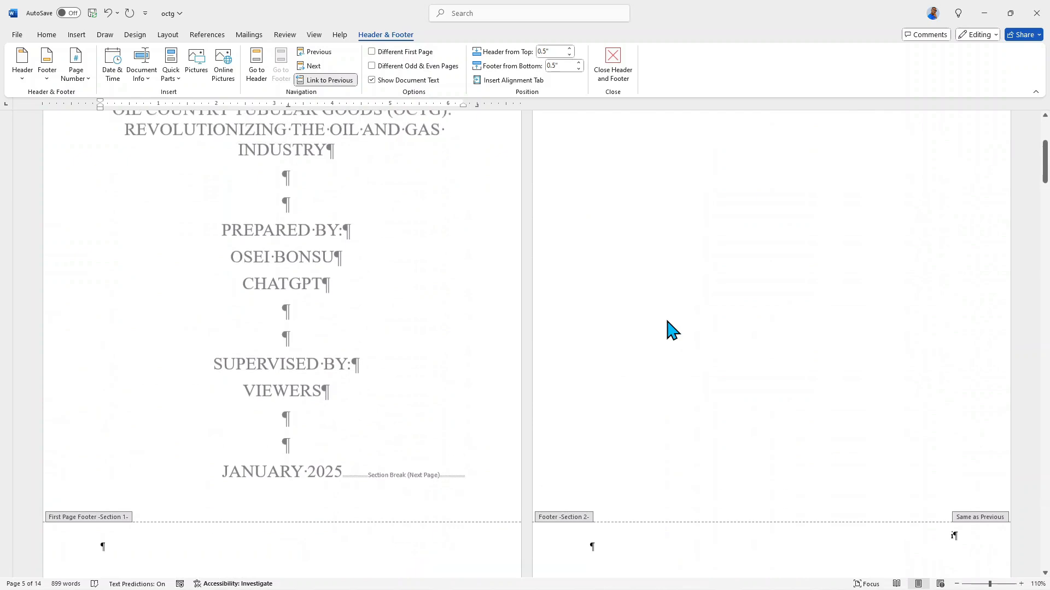
{"action": "scroll", "coordinate": [672, 331], "scroll_direction": "up", "scroll_amount": 3}
{"action": "scroll", "coordinate": [673, 331], "scroll_direction": "down", "scroll_amount": 5}
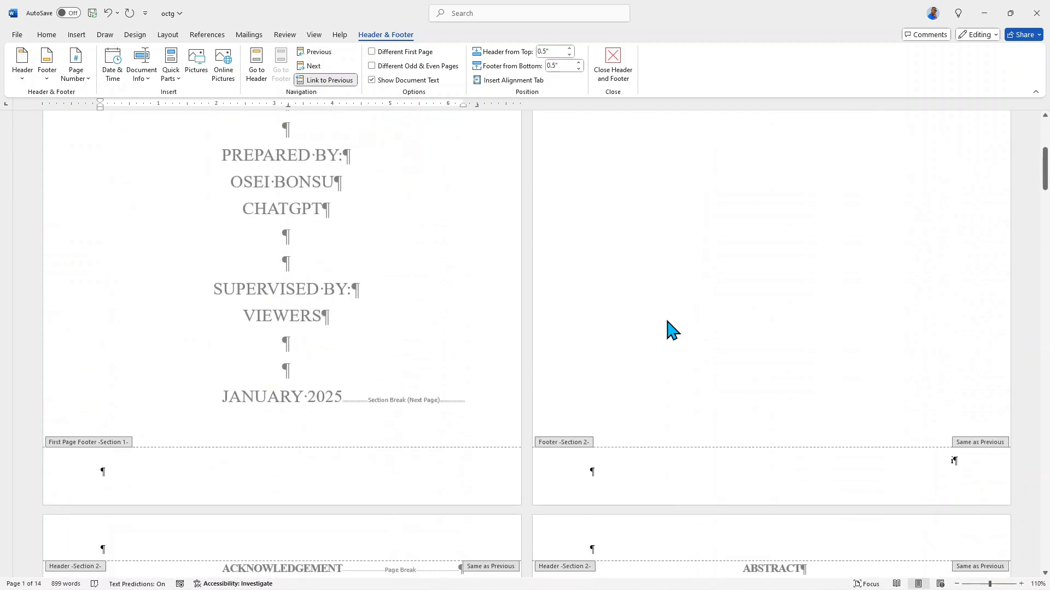
{"action": "scroll", "coordinate": [672, 331], "scroll_direction": "up", "scroll_amount": 3}
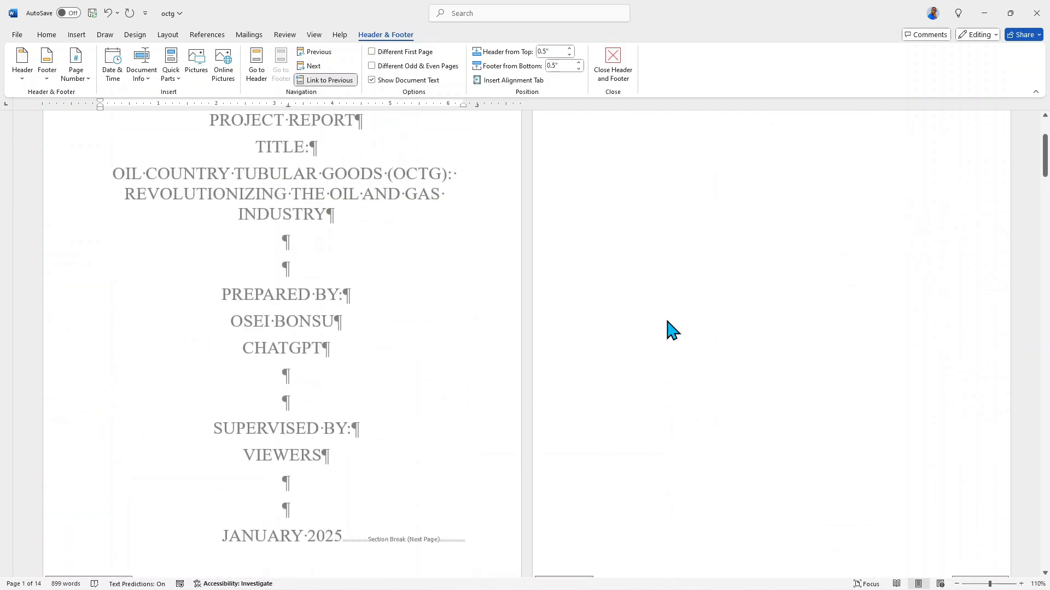
{"action": "scroll", "coordinate": [672, 331], "scroll_direction": "down", "scroll_amount": 14}
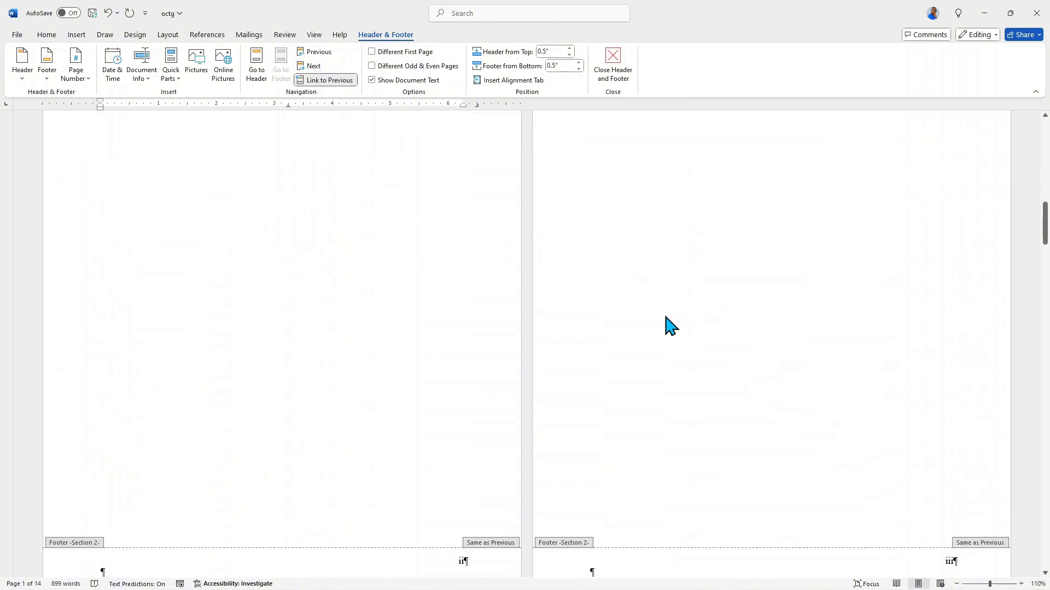
{"action": "scroll", "coordinate": [671, 327], "scroll_direction": "down", "scroll_amount": 8}
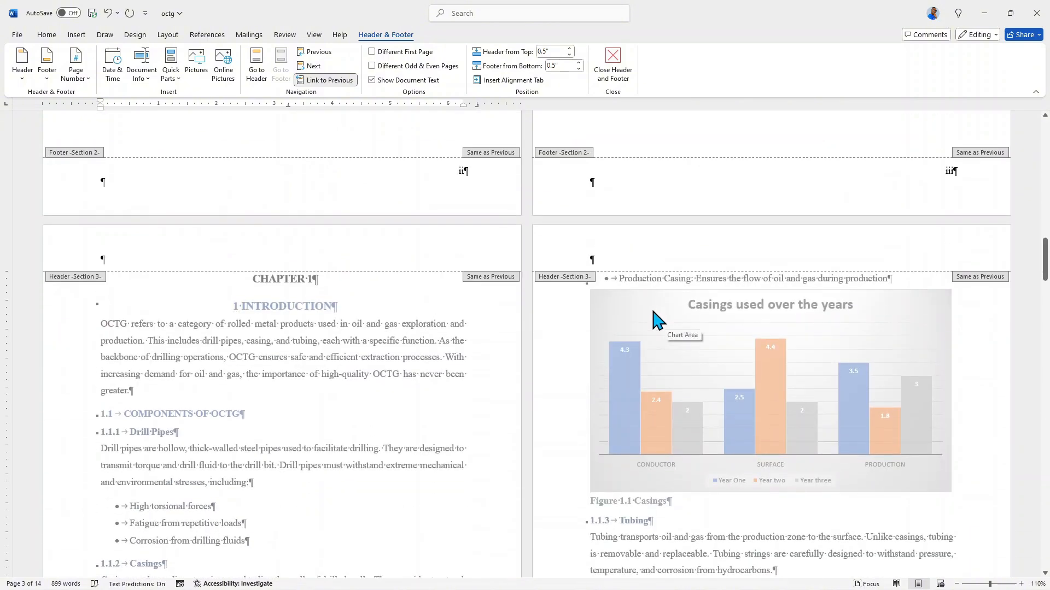
Insert a Blank built-in header on the section 2 Acknowledgement page.
{"action": "scroll", "coordinate": [652, 311], "scroll_direction": "up", "scroll_amount": 8}
{"action": "left_click", "coordinate": [404, 266]}
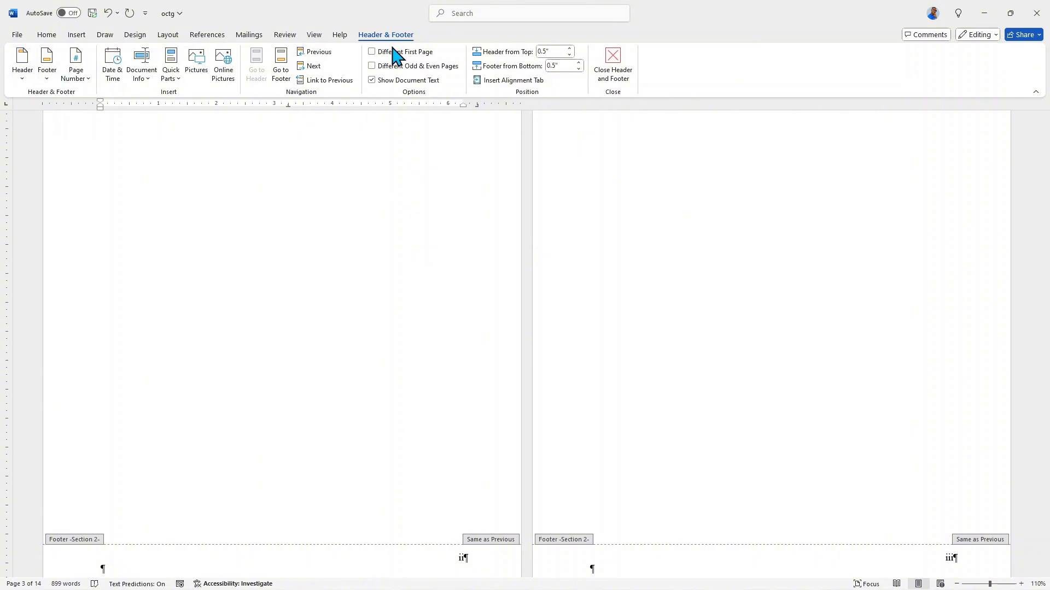
{"action": "left_click", "coordinate": [76, 35]}
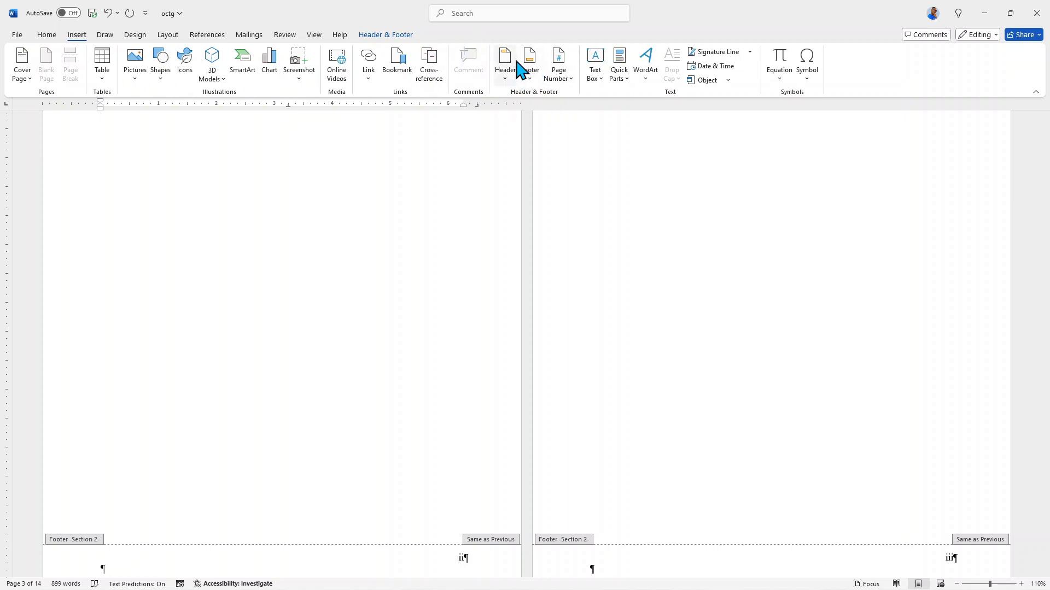
{"action": "left_click", "coordinate": [369, 38]}
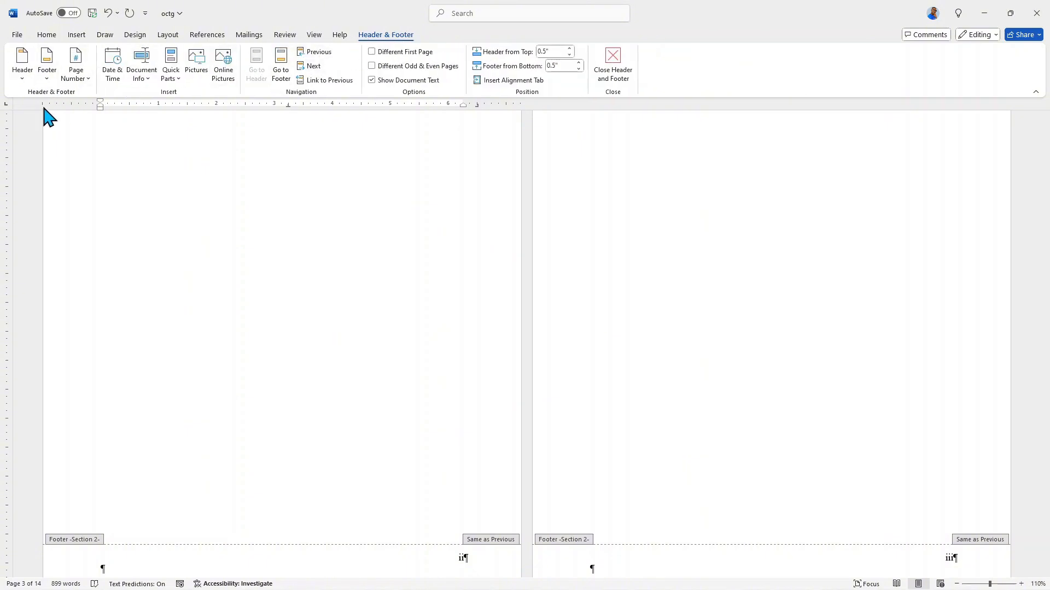
{"action": "left_click", "coordinate": [23, 72]}
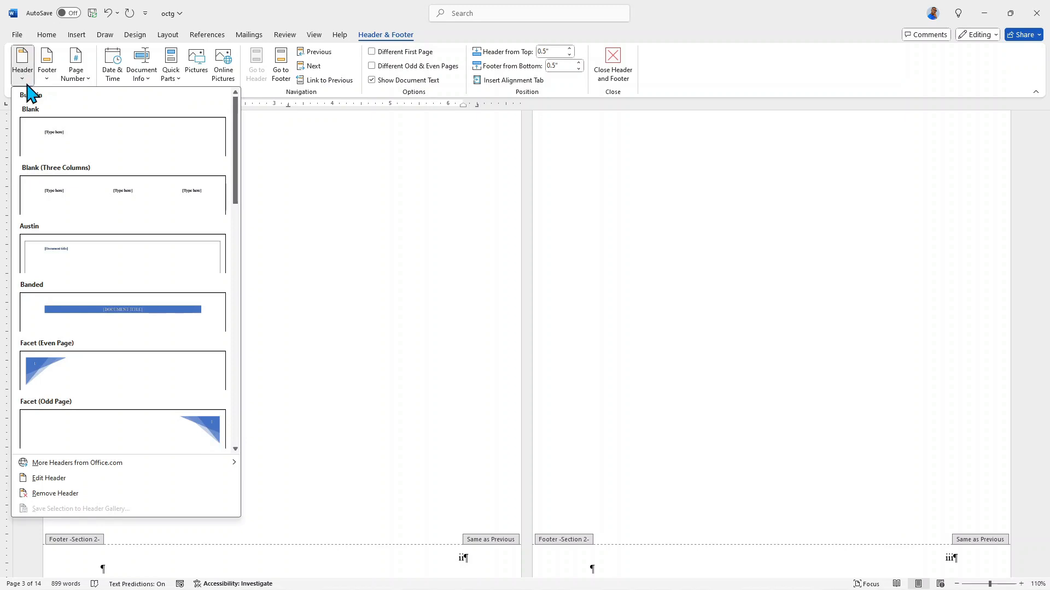
{"action": "left_click", "coordinate": [40, 140]}
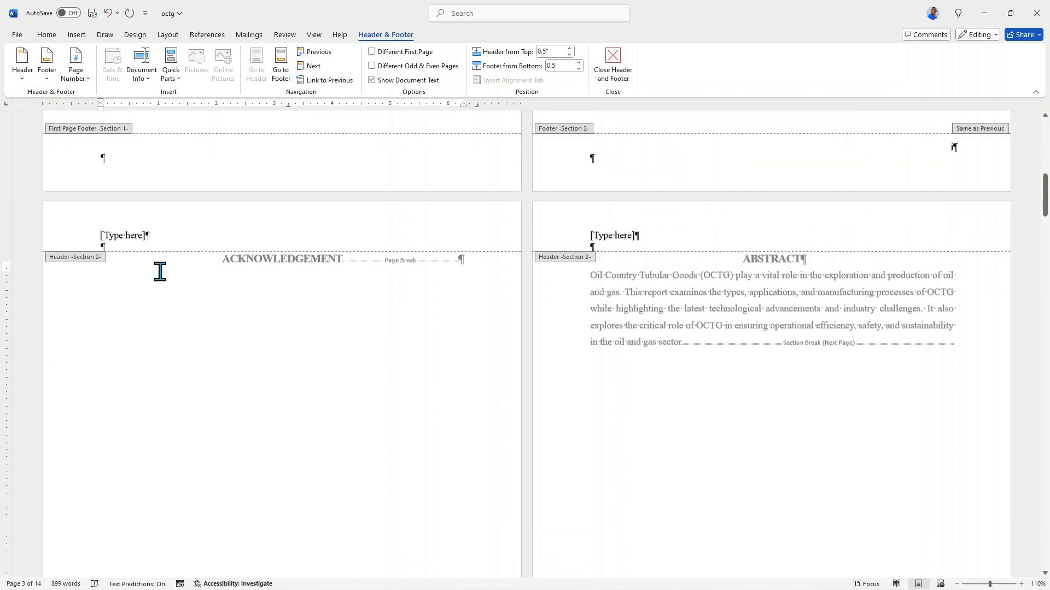
Replace the section 2 header placeholder with the text "OIL COUNTRY TUBUALR GOODS".
{"action": "scroll", "coordinate": [211, 260], "scroll_direction": "up", "scroll_amount": 1}
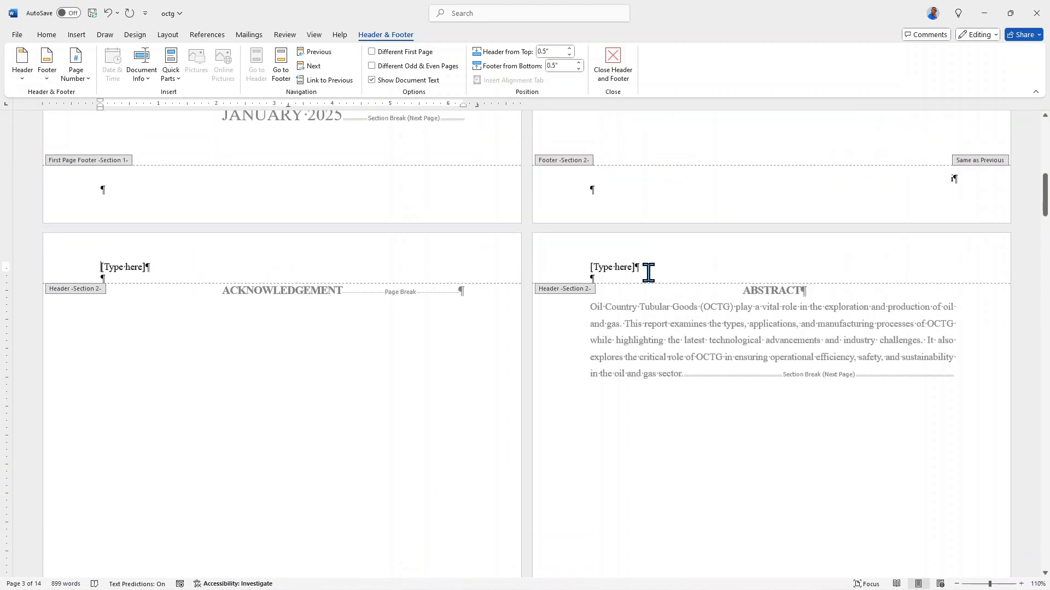
{"action": "left_click", "coordinate": [160, 268]}
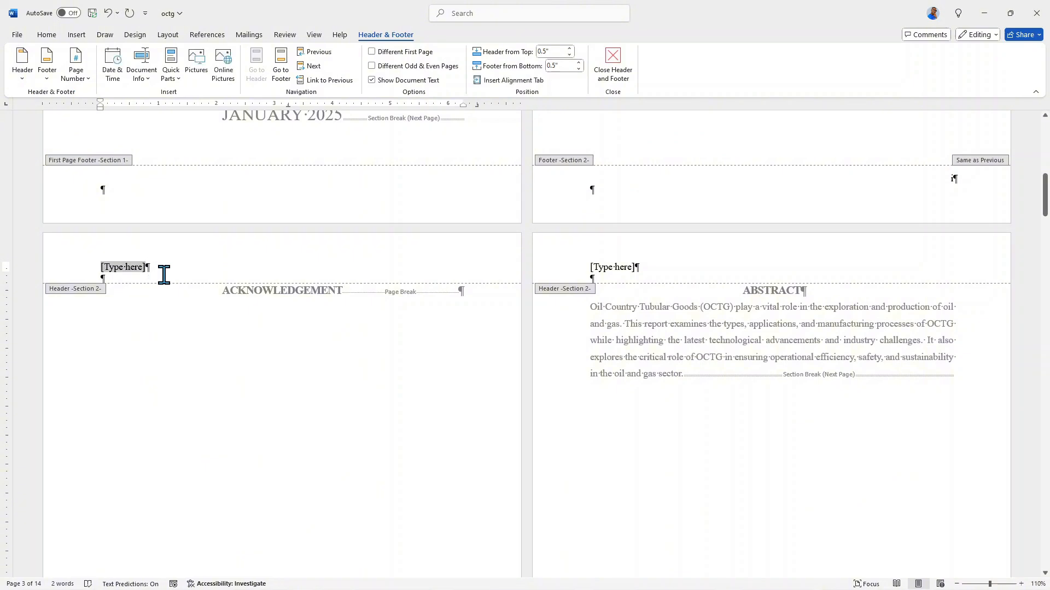
{"action": "type", "text": "OIL COUNTY"}
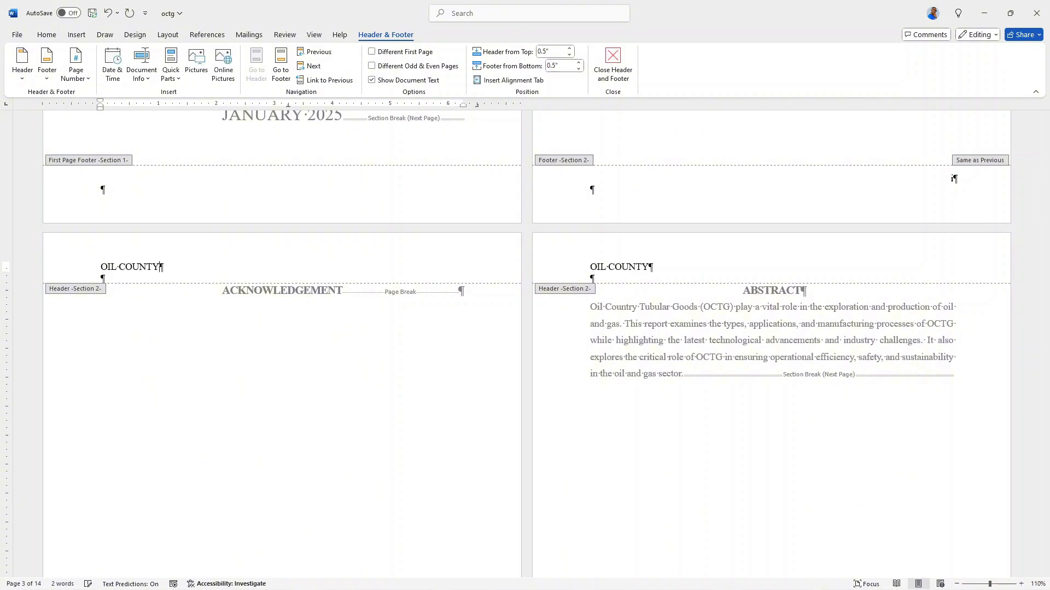
{"action": "key", "text": "BackSpace"}
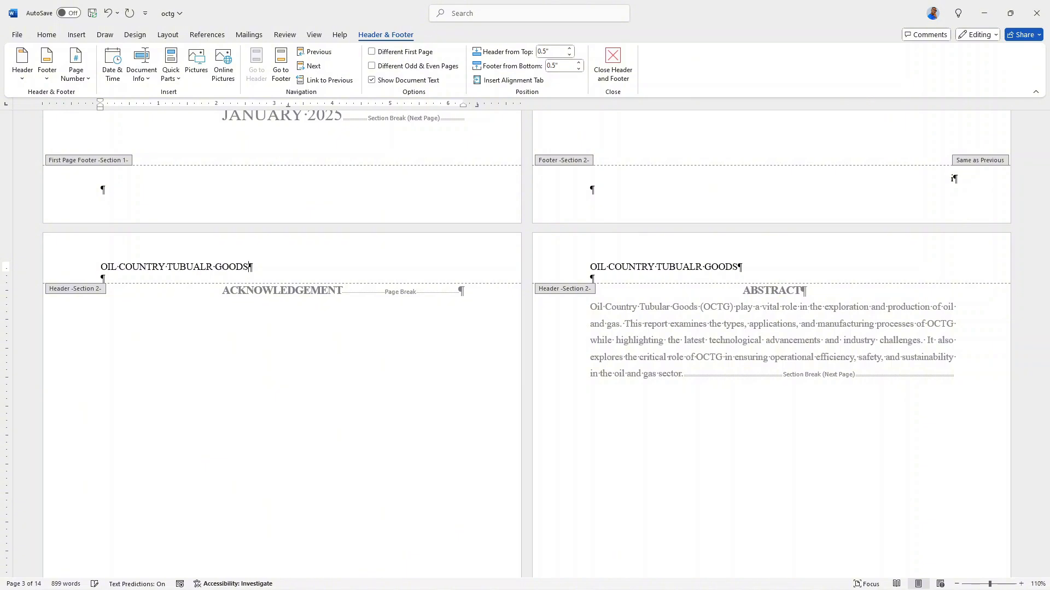
Format the section 2 header text as bold italic with each word capitalized, and correct its misspelled word to "Tubular".
{"action": "left_click_drag", "start_coordinate": [274, 267], "coordinate": [96, 265]}
{"action": "left_click", "coordinate": [45, 35]}
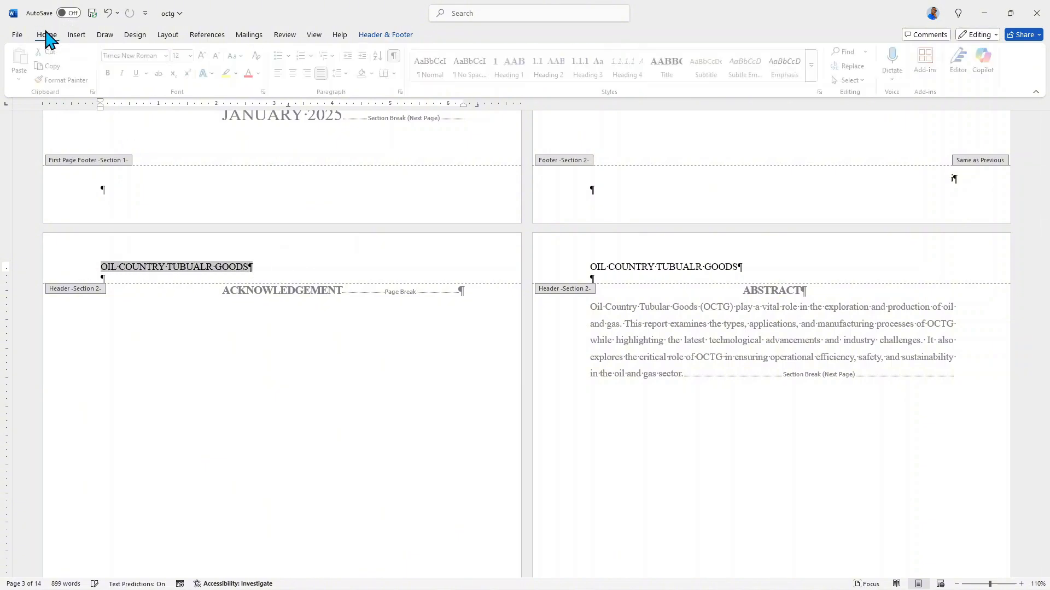
{"action": "left_click", "coordinate": [111, 73]}
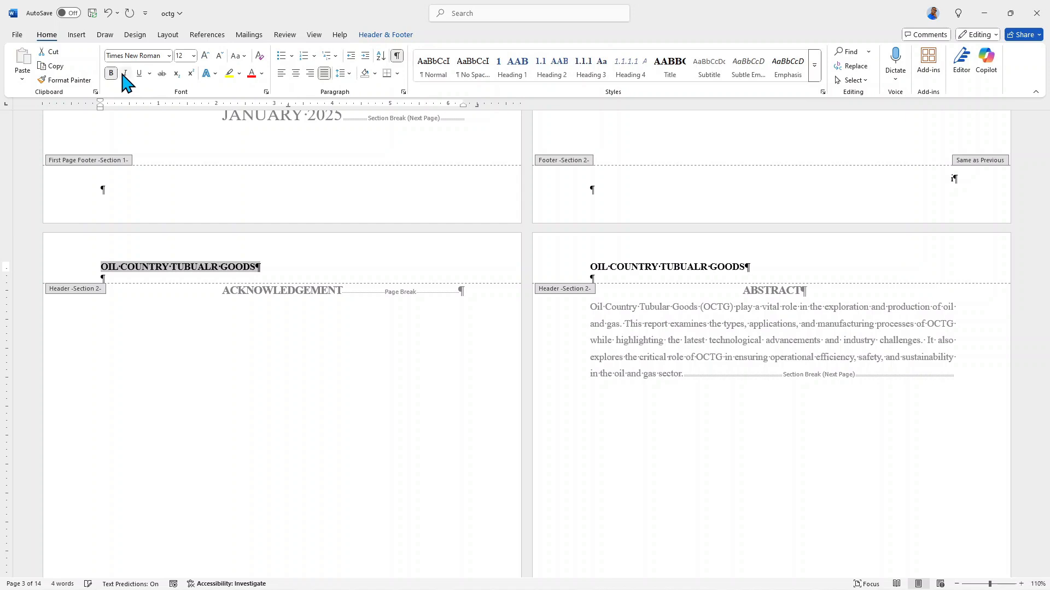
{"action": "left_click", "coordinate": [124, 73]}
{"action": "left_click", "coordinate": [239, 56]}
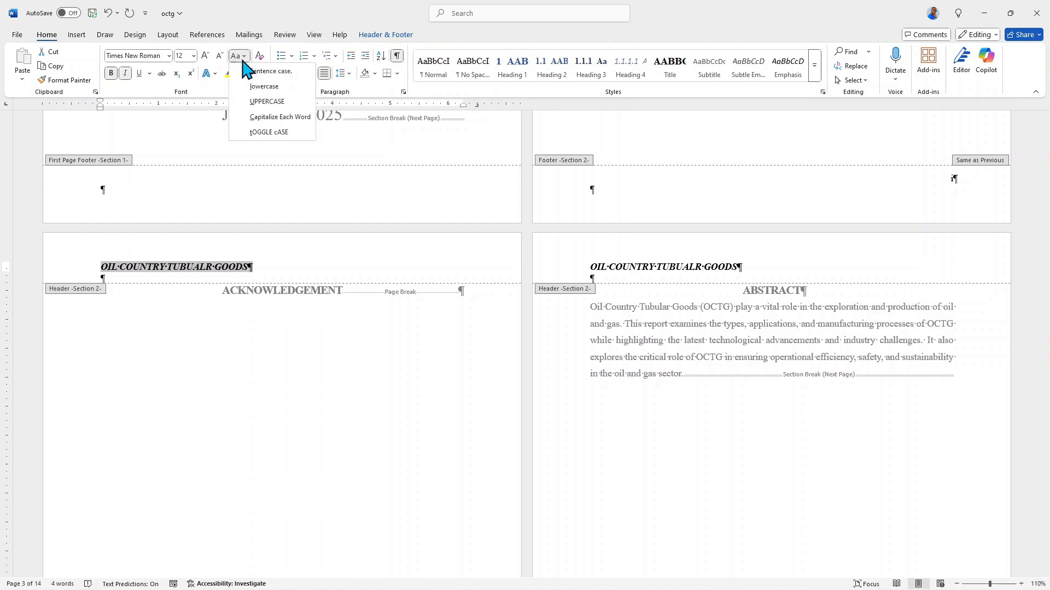
{"action": "left_click", "coordinate": [279, 117]}
{"action": "right_click", "coordinate": [172, 268]}
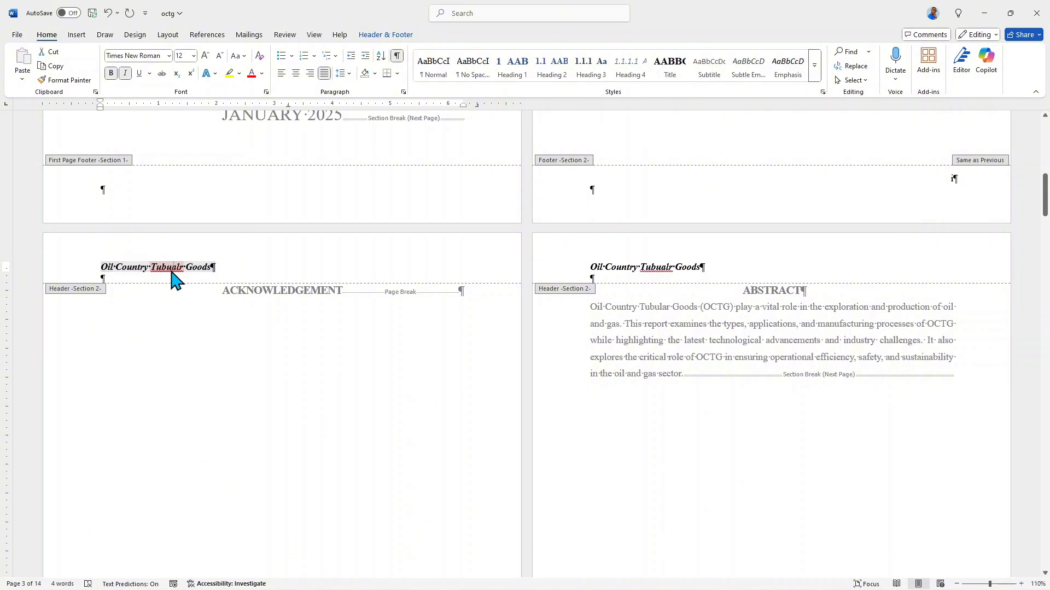
{"action": "left_click", "coordinate": [164, 302]}
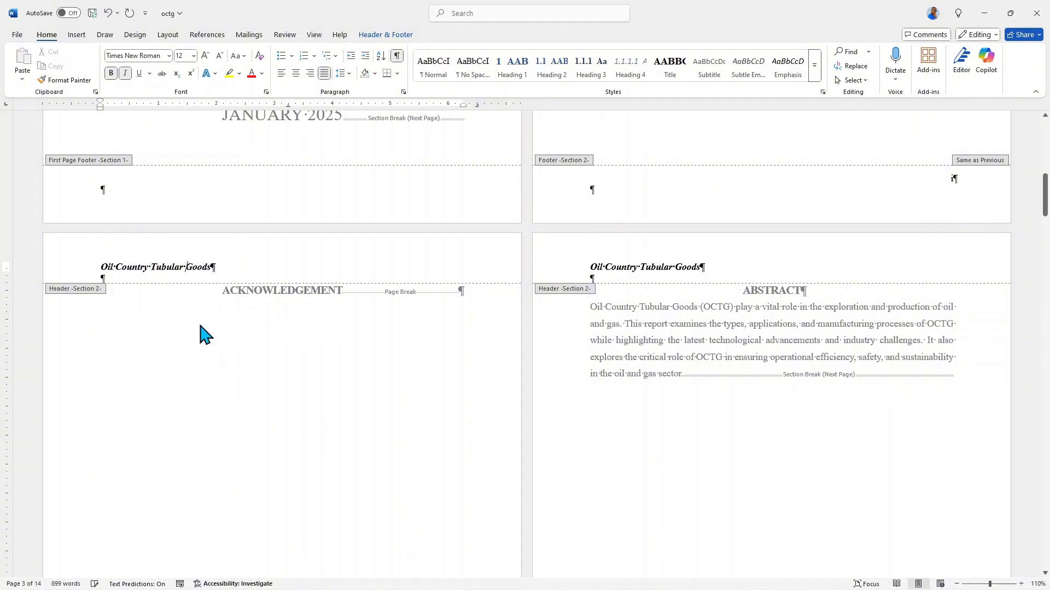
Check on which pages the header text appears, from the cover through the front matter to the chapter pages.
{"action": "scroll", "coordinate": [404, 240], "scroll_direction": "down", "scroll_amount": 10}
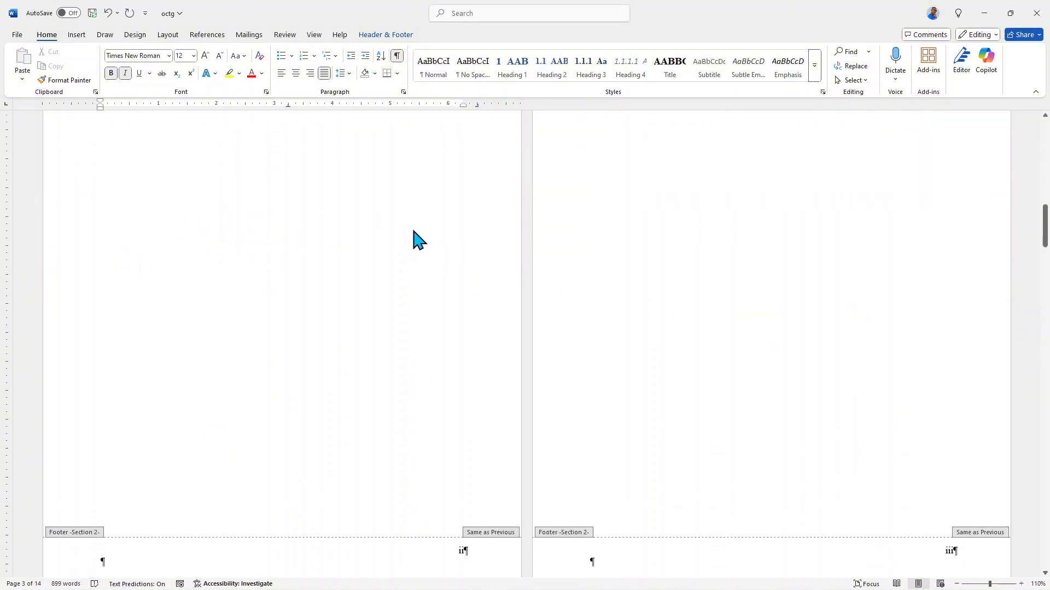
{"action": "scroll", "coordinate": [412, 240], "scroll_direction": "up", "scroll_amount": 10}
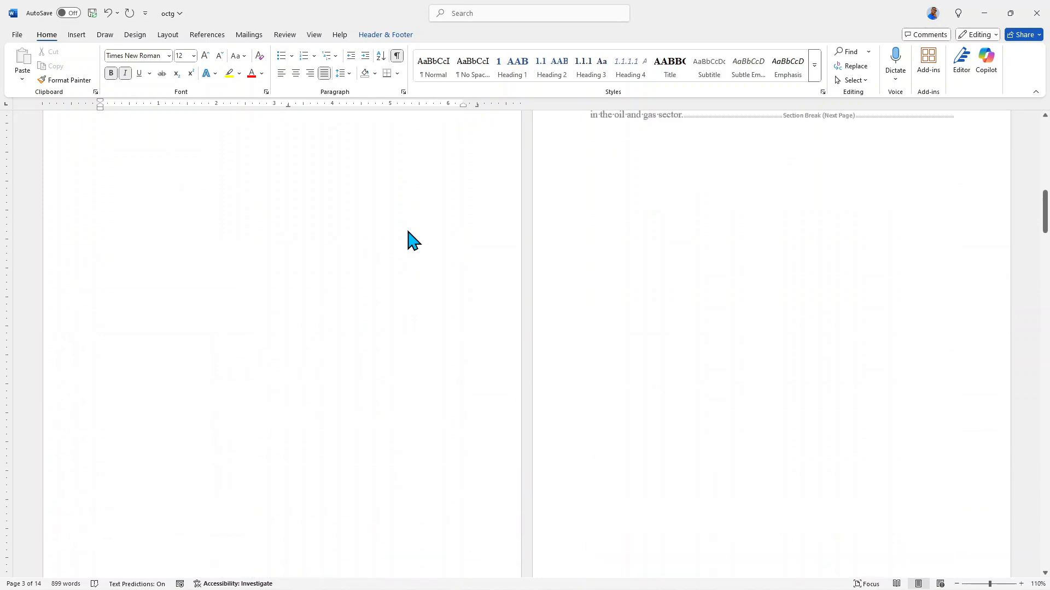
{"action": "scroll", "coordinate": [413, 239], "scroll_direction": "up", "scroll_amount": 7}
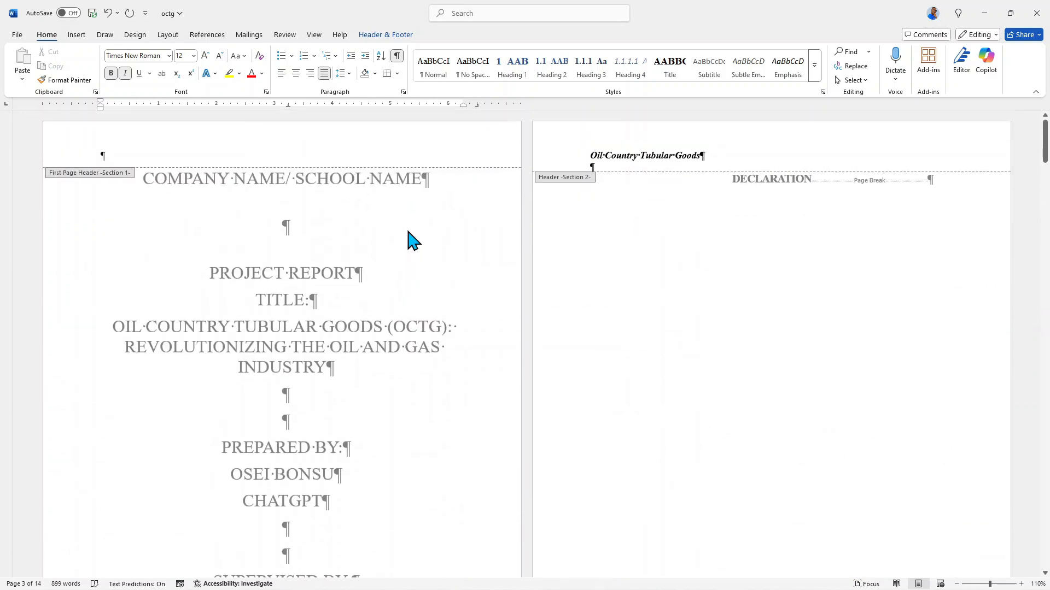
{"action": "scroll", "coordinate": [412, 239], "scroll_direction": "down", "scroll_amount": 2}
{"action": "scroll", "coordinate": [413, 239], "scroll_direction": "up", "scroll_amount": 1}
{"action": "scroll", "coordinate": [413, 240], "scroll_direction": "down", "scroll_amount": 7}
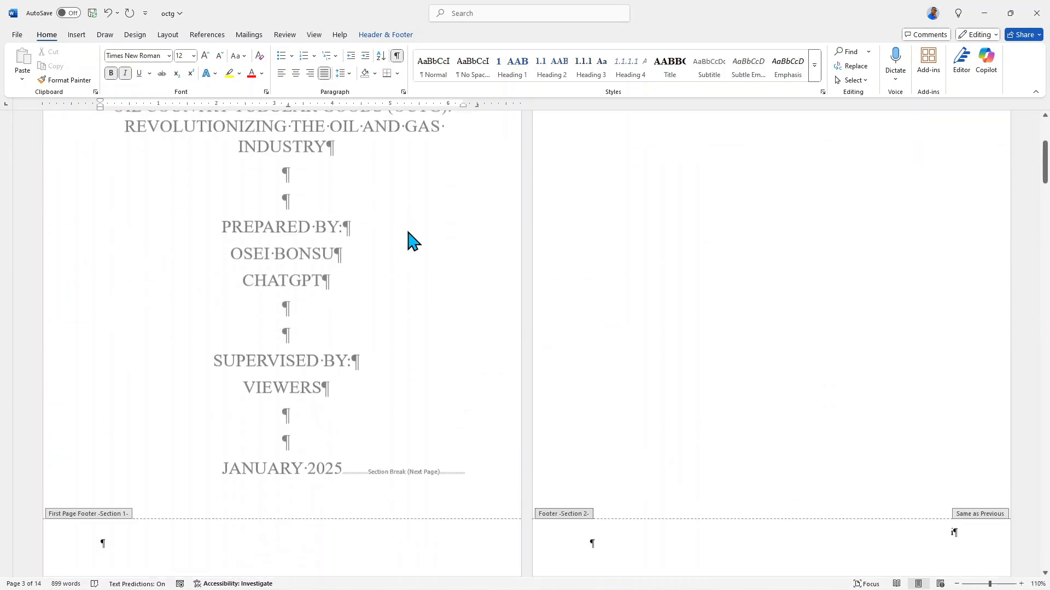
{"action": "scroll", "coordinate": [413, 241], "scroll_direction": "down", "scroll_amount": 15}
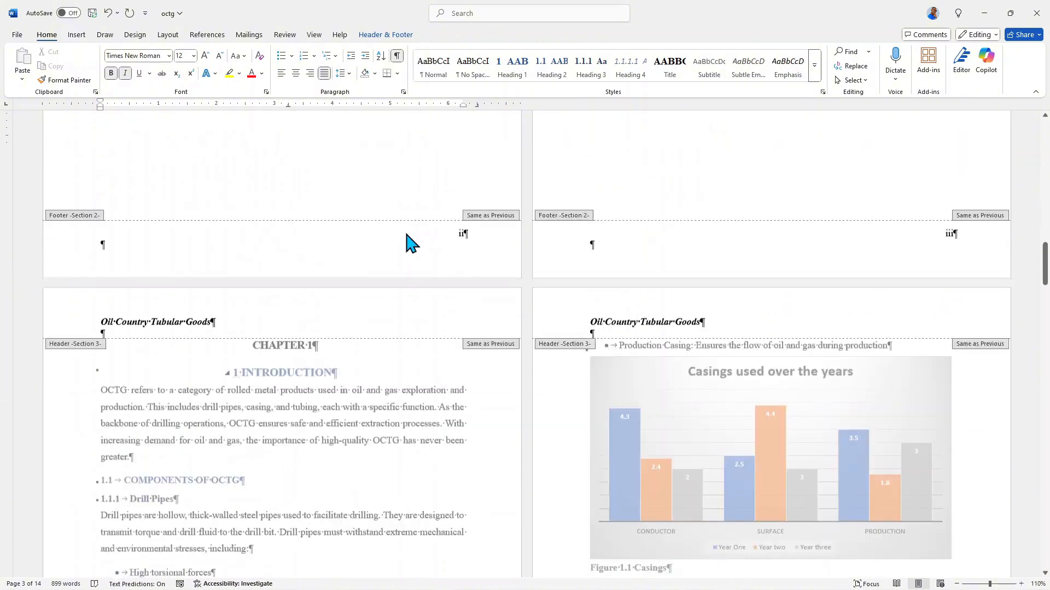
{"action": "scroll", "coordinate": [413, 240], "scroll_direction": "down", "scroll_amount": 4}
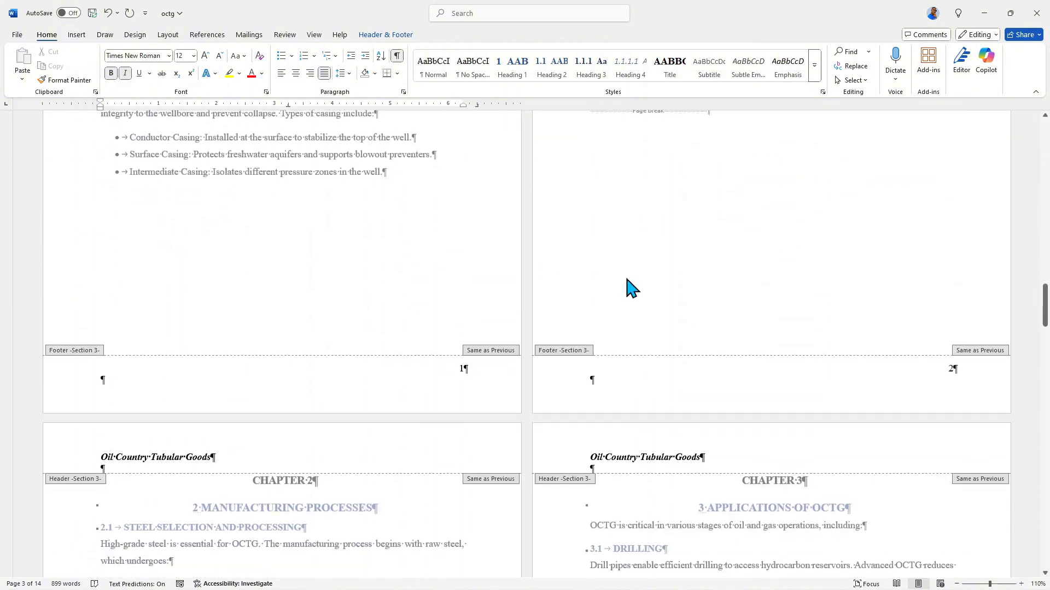
{"action": "scroll", "coordinate": [628, 286], "scroll_direction": "up", "scroll_amount": 10}
{"action": "scroll", "coordinate": [320, 317], "scroll_direction": "up", "scroll_amount": 10}
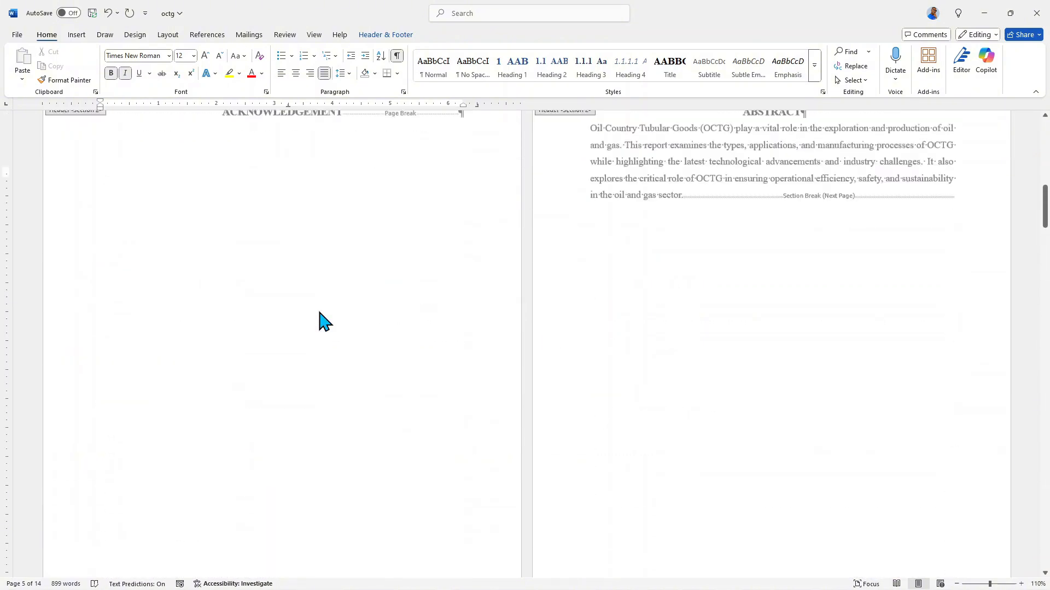
{"action": "scroll", "coordinate": [680, 401], "scroll_direction": "down", "scroll_amount": 1}
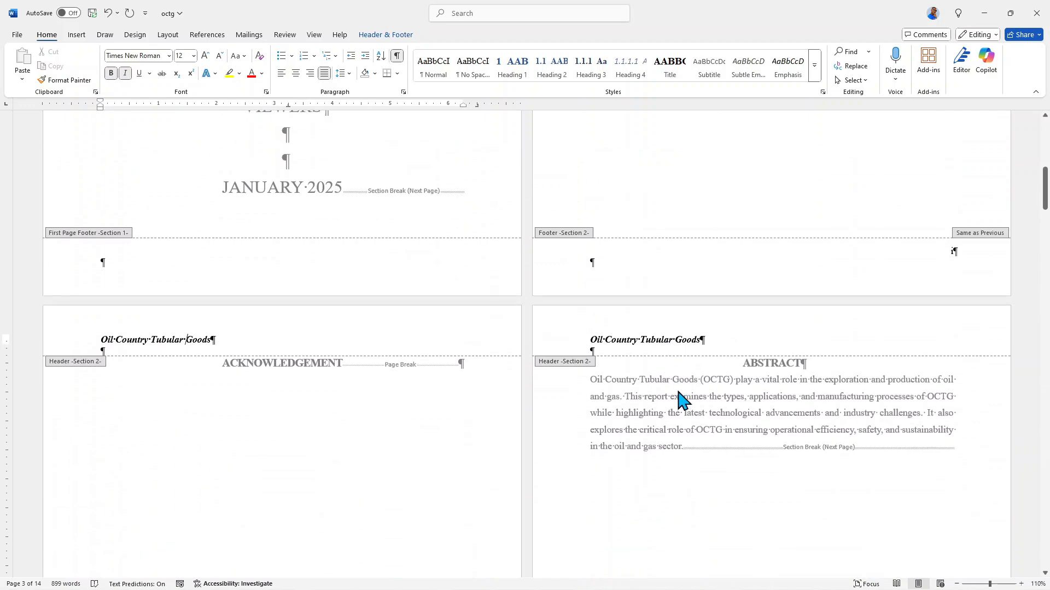
{"action": "scroll", "coordinate": [678, 394], "scroll_direction": "up", "scroll_amount": 8}
{"action": "scroll", "coordinate": [682, 400], "scroll_direction": "up", "scroll_amount": 5}
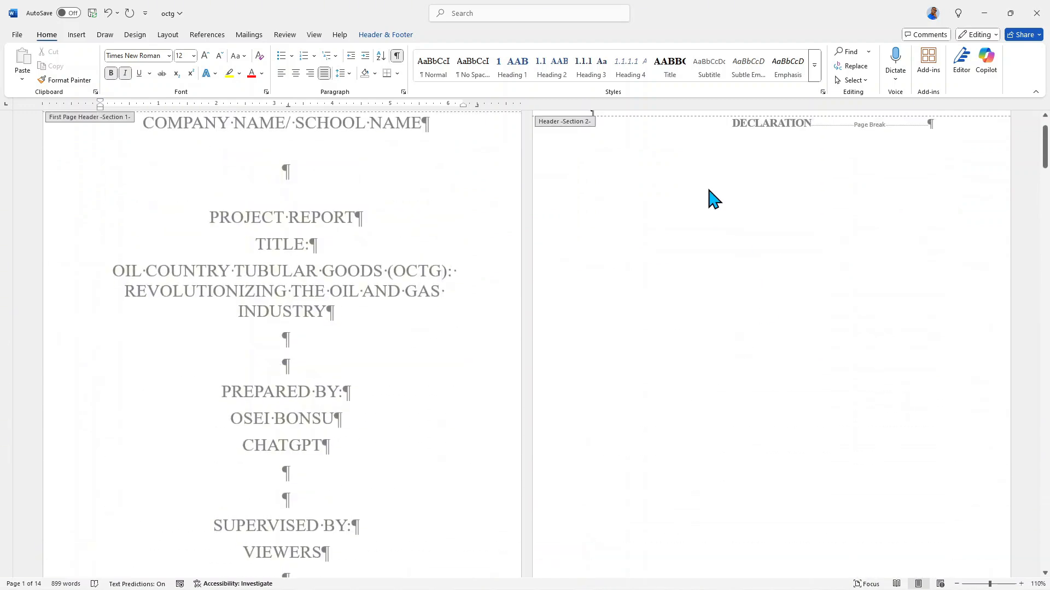
{"action": "scroll", "coordinate": [820, 277], "scroll_direction": "down", "scroll_amount": 8}
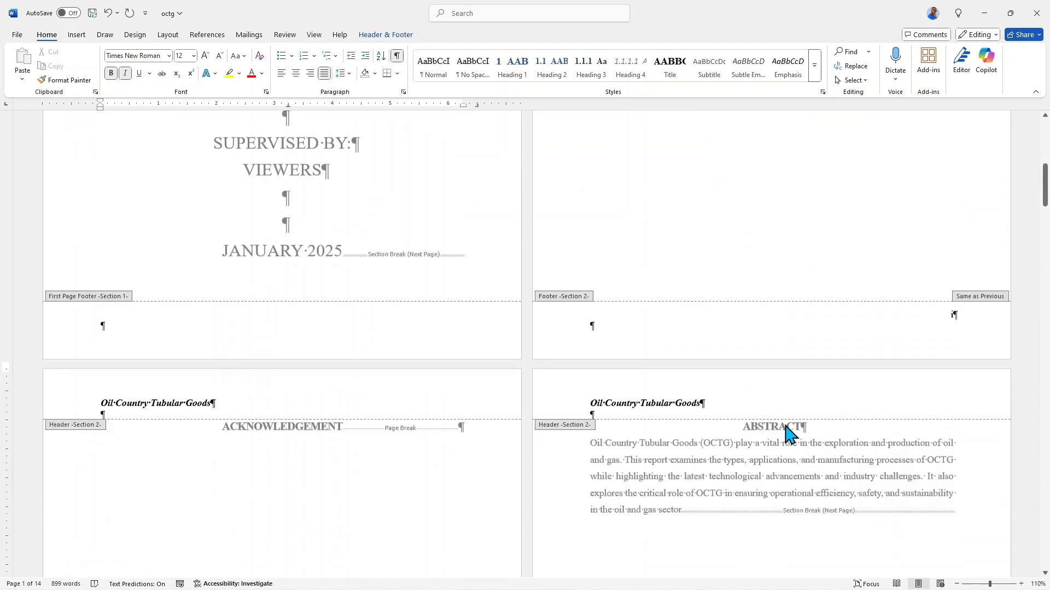
Unlink the section 3 header on the first Chapter 1 page from the previous section.
{"action": "scroll", "coordinate": [797, 403], "scroll_direction": "down", "scroll_amount": 7}
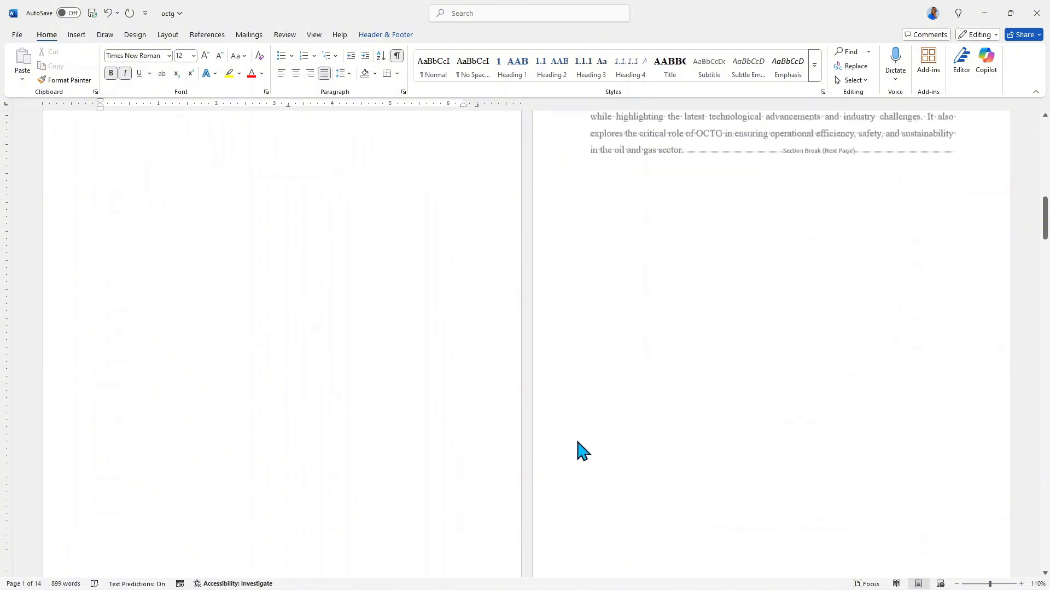
{"action": "scroll", "coordinate": [555, 442], "scroll_direction": "down", "scroll_amount": 2}
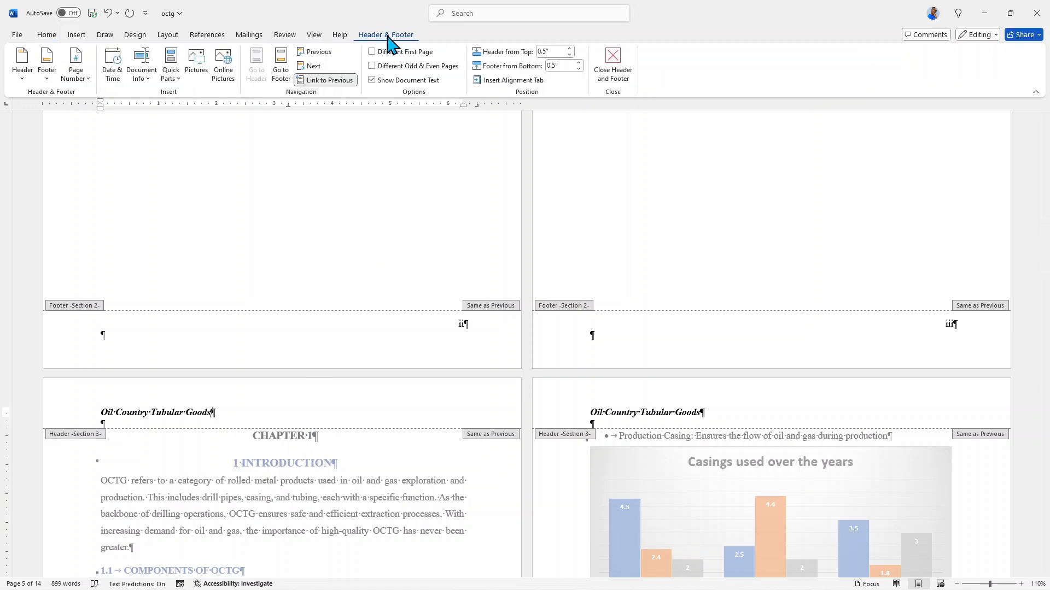
{"action": "left_click", "coordinate": [327, 81]}
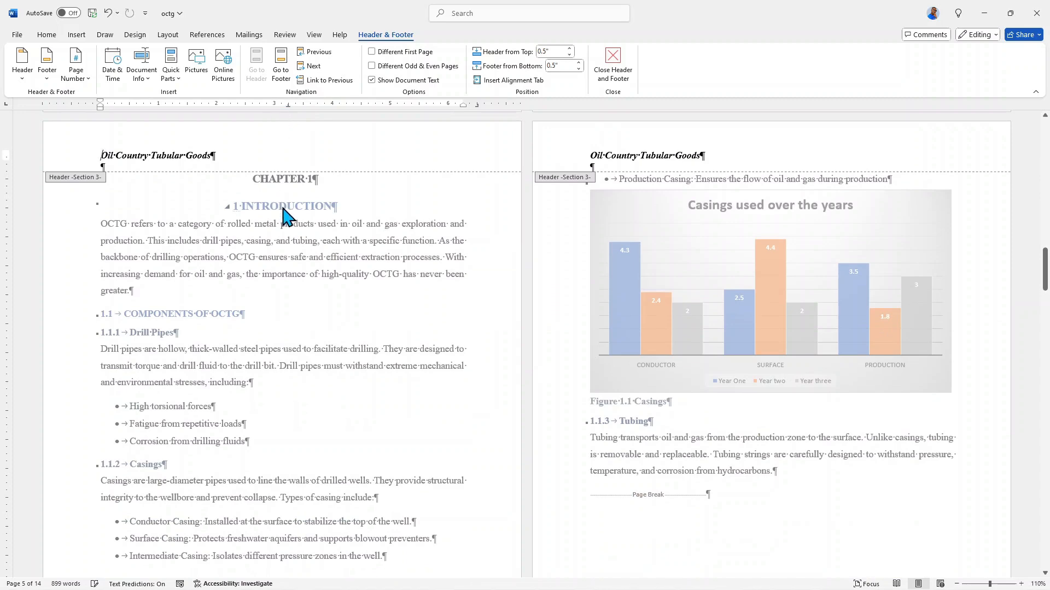
Review the headers and their section links from the front matter pages through Chapter 5.
{"action": "scroll", "coordinate": [284, 216], "scroll_direction": "up", "scroll_amount": 8}
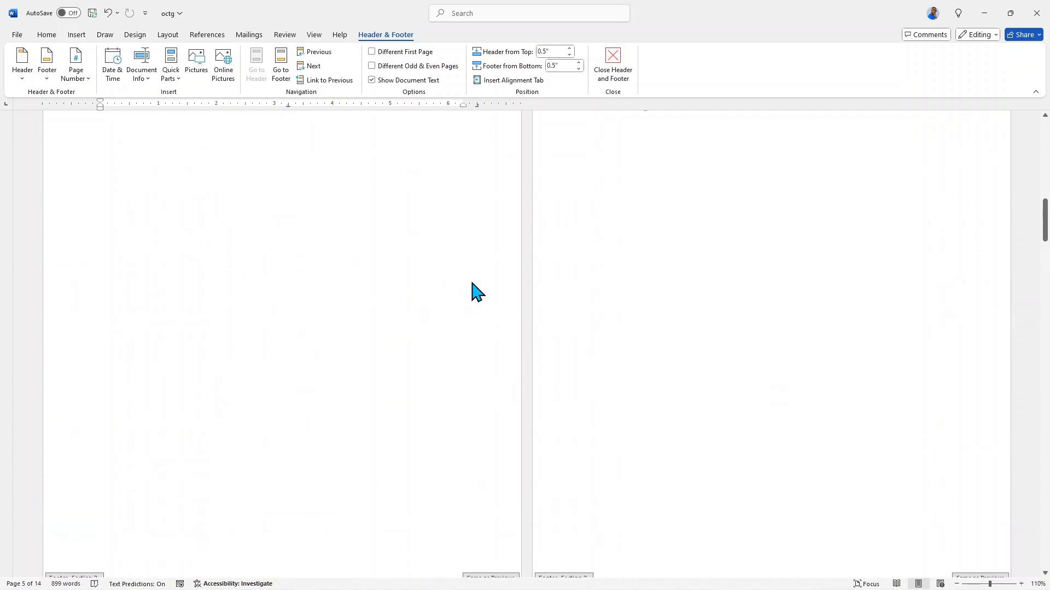
{"action": "scroll", "coordinate": [498, 281], "scroll_direction": "up", "scroll_amount": 3}
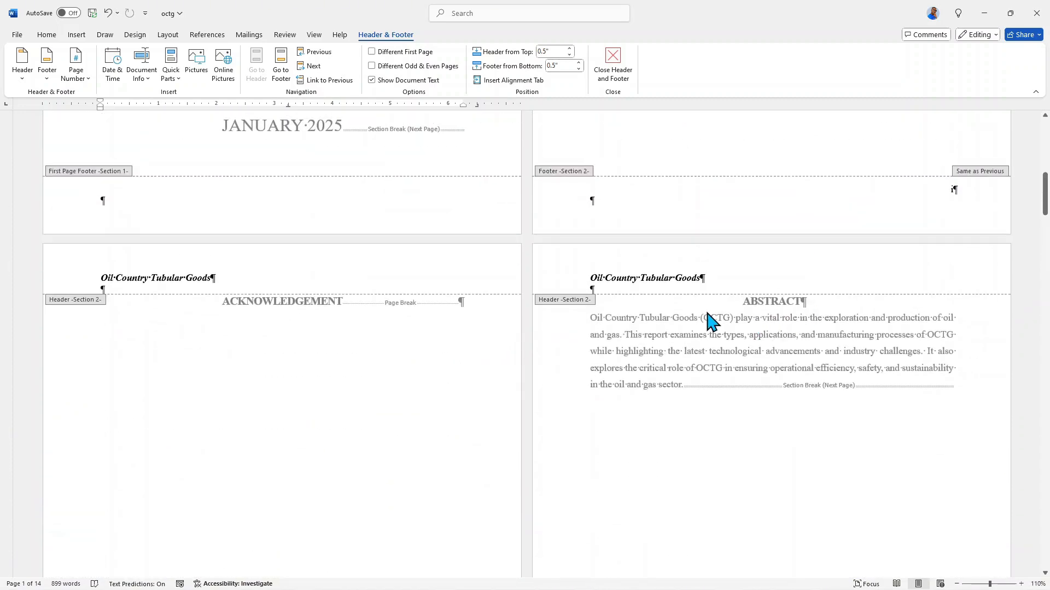
{"action": "scroll", "coordinate": [705, 323], "scroll_direction": "up", "scroll_amount": 1}
{"action": "scroll", "coordinate": [684, 320], "scroll_direction": "up", "scroll_amount": 4}
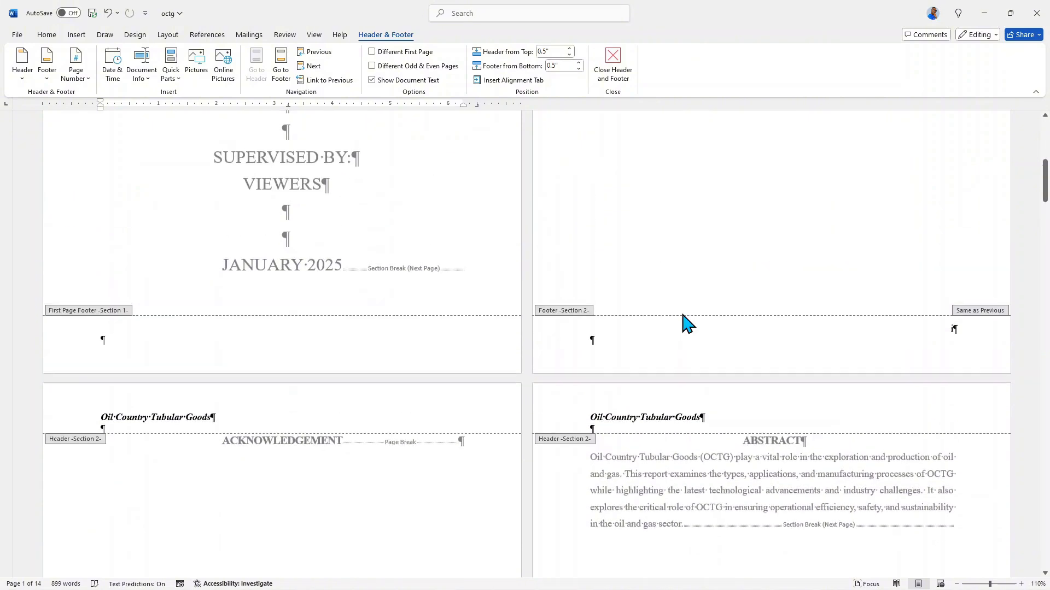
{"action": "scroll", "coordinate": [688, 325], "scroll_direction": "down", "scroll_amount": 5}
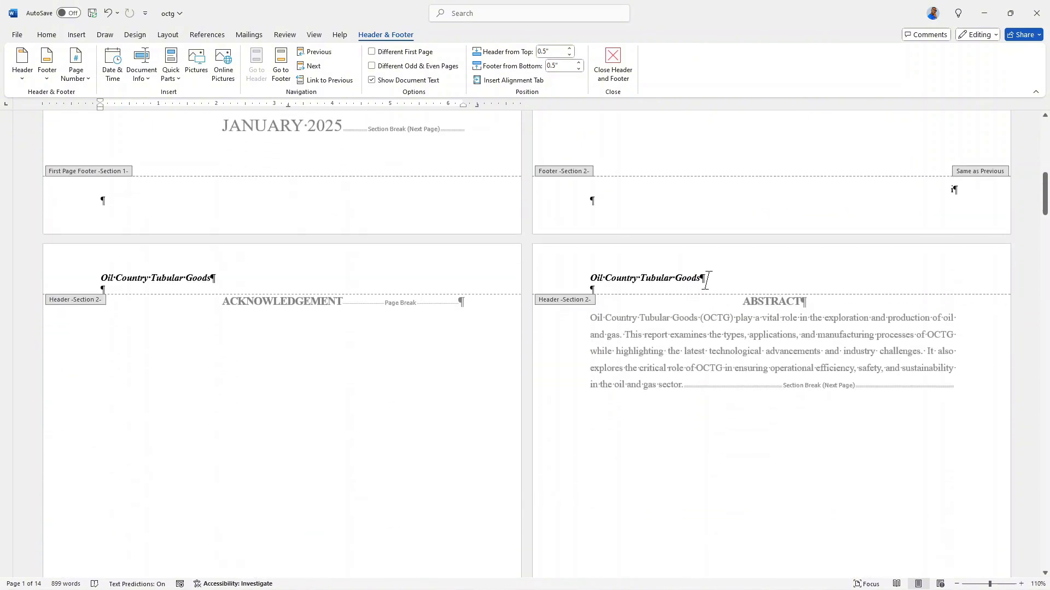
{"action": "left_click", "coordinate": [557, 287]}
{"action": "scroll", "coordinate": [560, 287], "scroll_direction": "down", "scroll_amount": 10}
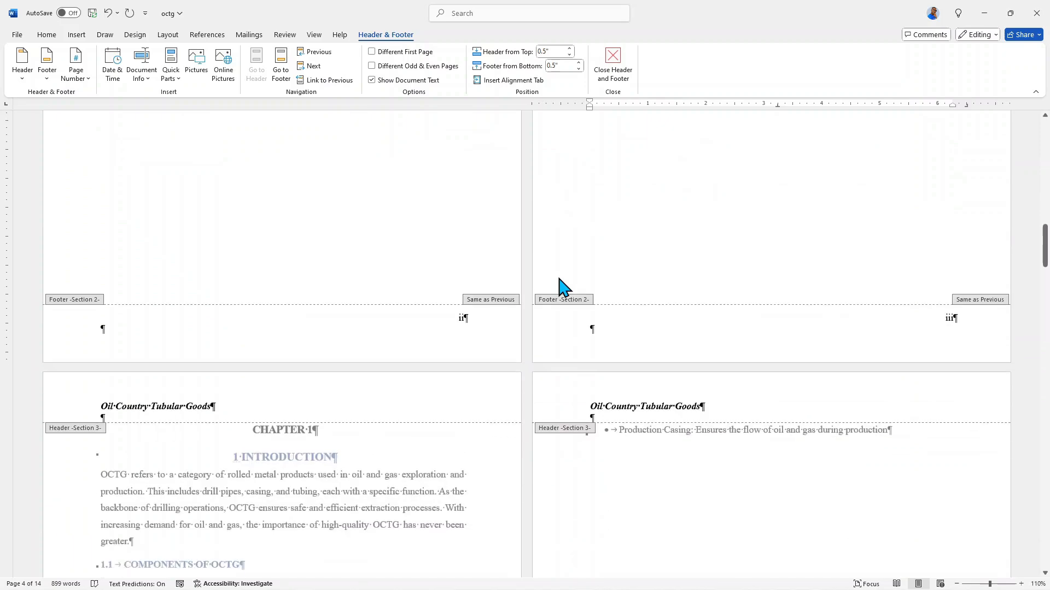
{"action": "scroll", "coordinate": [563, 290], "scroll_direction": "down", "scroll_amount": 9}
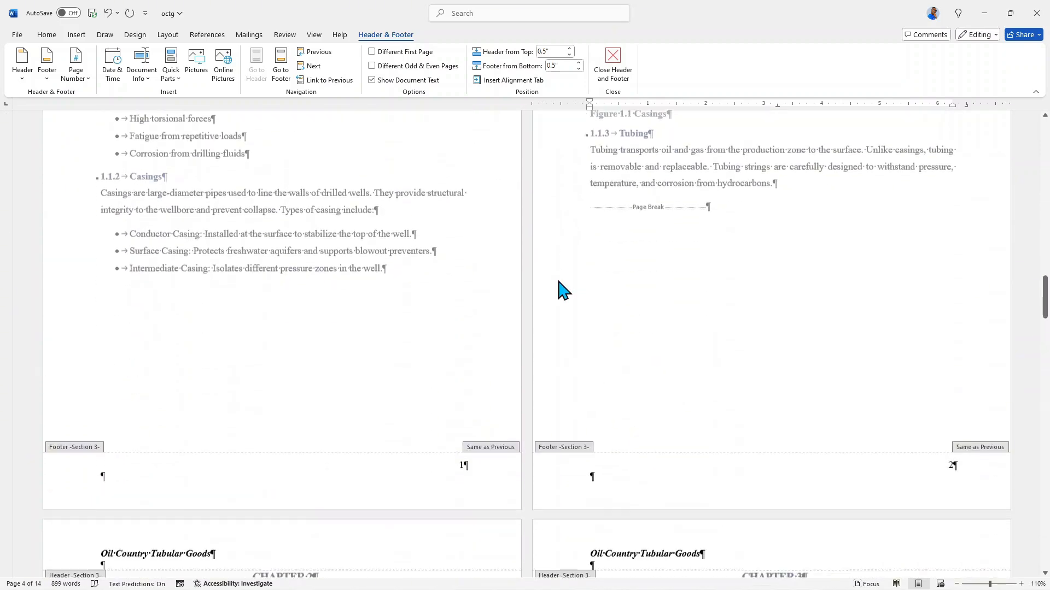
{"action": "scroll", "coordinate": [563, 290], "scroll_direction": "down", "scroll_amount": 10}
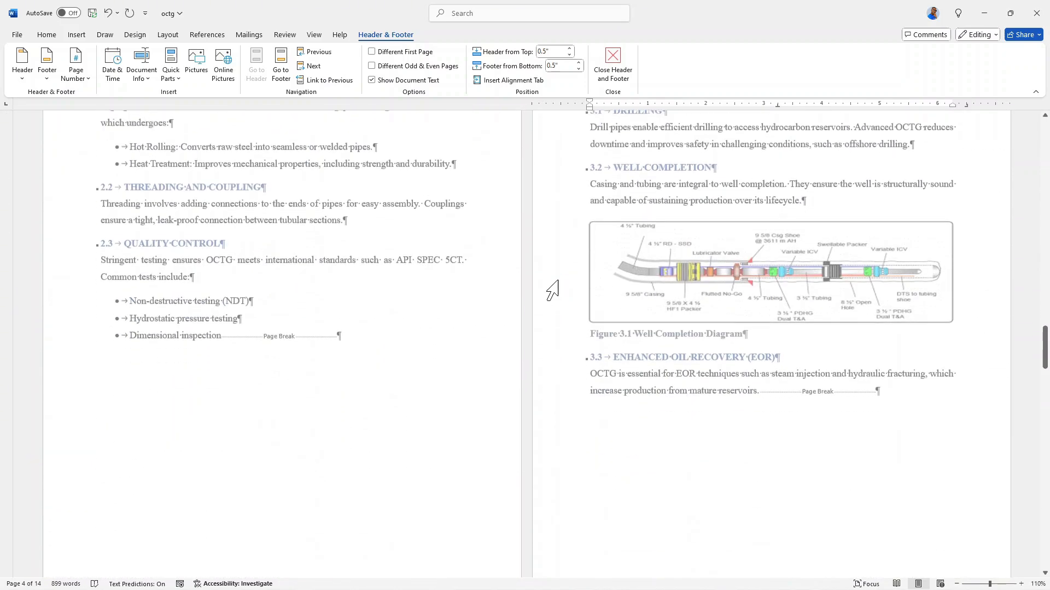
{"action": "scroll", "coordinate": [552, 290], "scroll_direction": "down", "scroll_amount": 10}
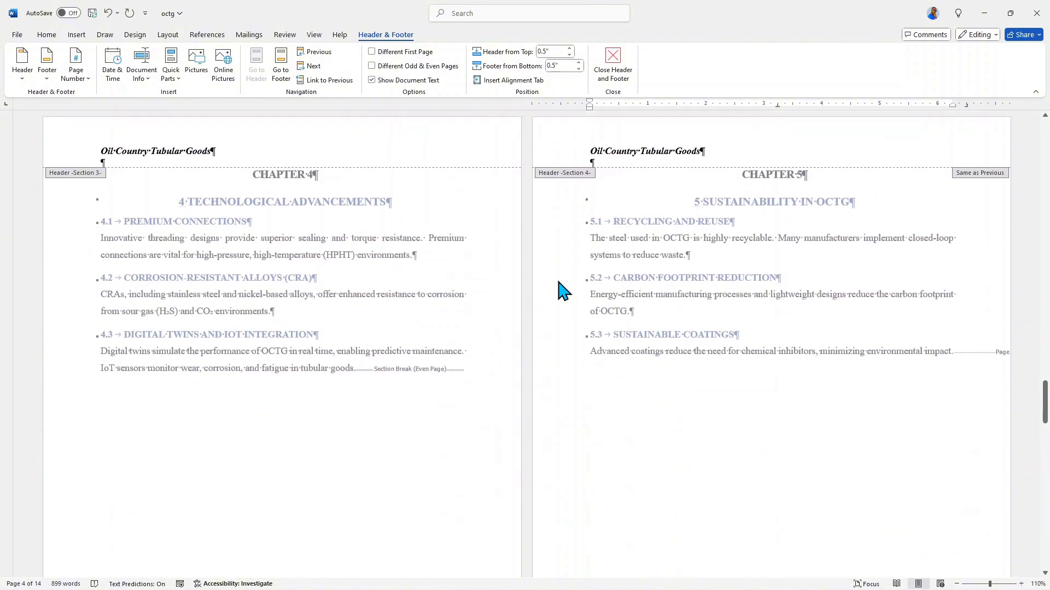
Check the headers and footers on the pages from Chapter 5 back through the front matter to the cover.
{"action": "scroll", "coordinate": [558, 284], "scroll_direction": "down", "scroll_amount": 2}
{"action": "scroll", "coordinate": [553, 287], "scroll_direction": "up", "scroll_amount": 14}
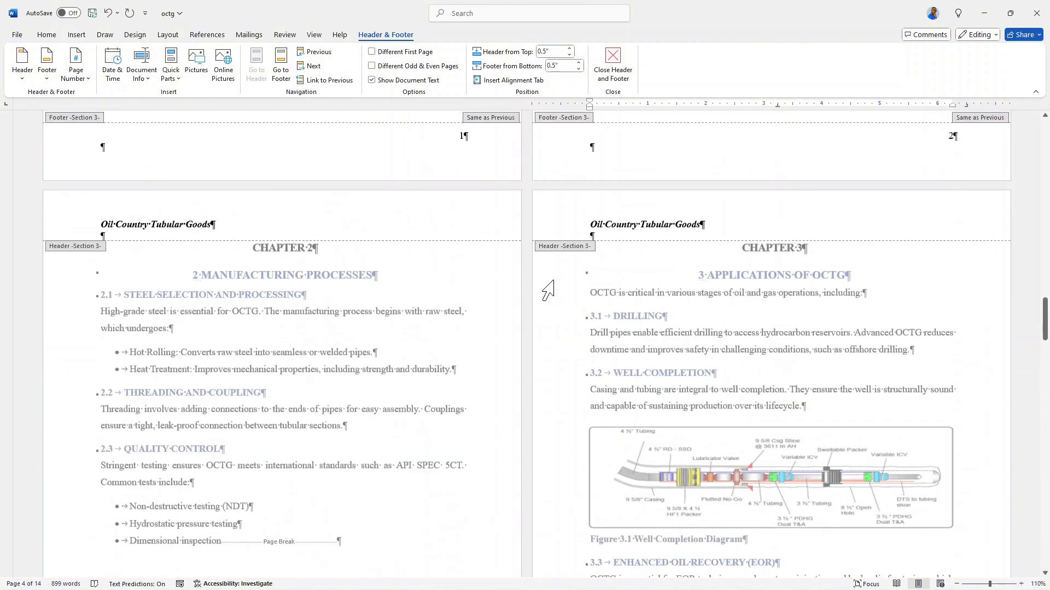
{"action": "scroll", "coordinate": [549, 290], "scroll_direction": "up", "scroll_amount": 15}
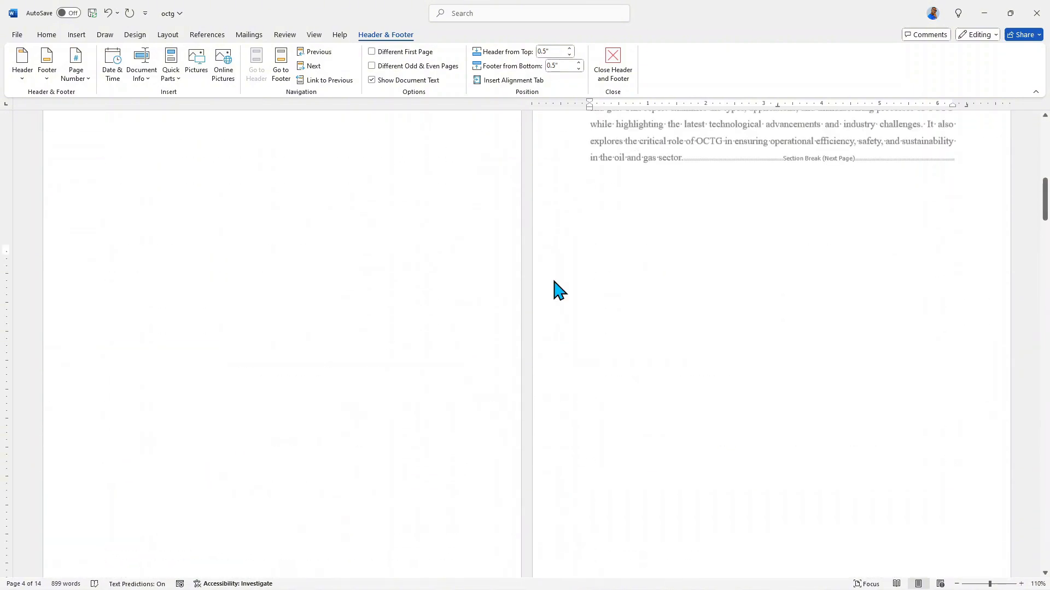
{"action": "scroll", "coordinate": [559, 290], "scroll_direction": "up", "scroll_amount": 10}
{"action": "scroll", "coordinate": [552, 289], "scroll_direction": "down", "scroll_amount": 10}
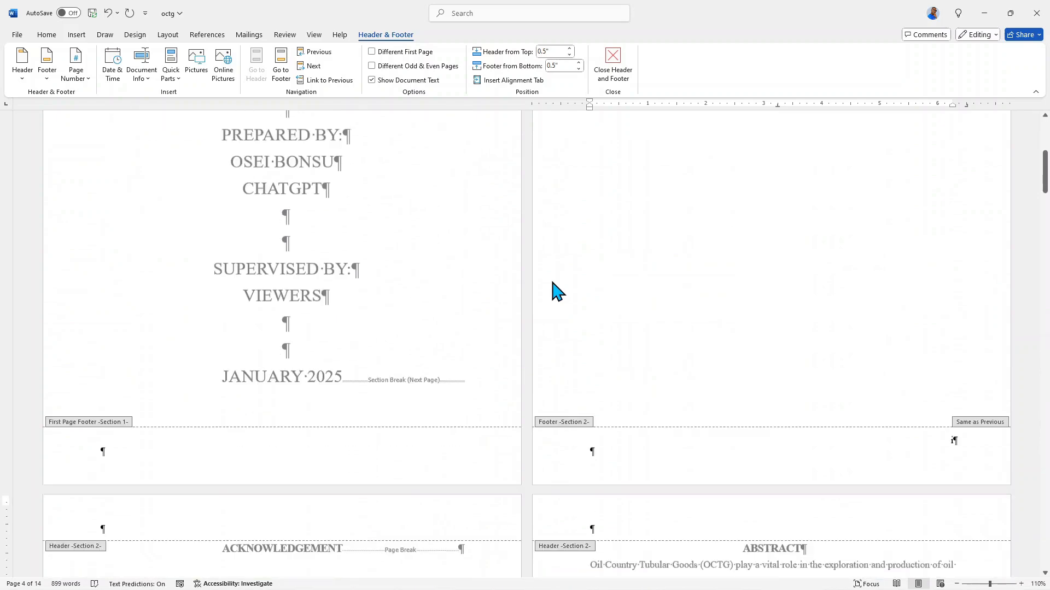
{"action": "right_click", "coordinate": [547, 287]}
{"action": "scroll", "coordinate": [548, 293], "scroll_direction": "down", "scroll_amount": 2}
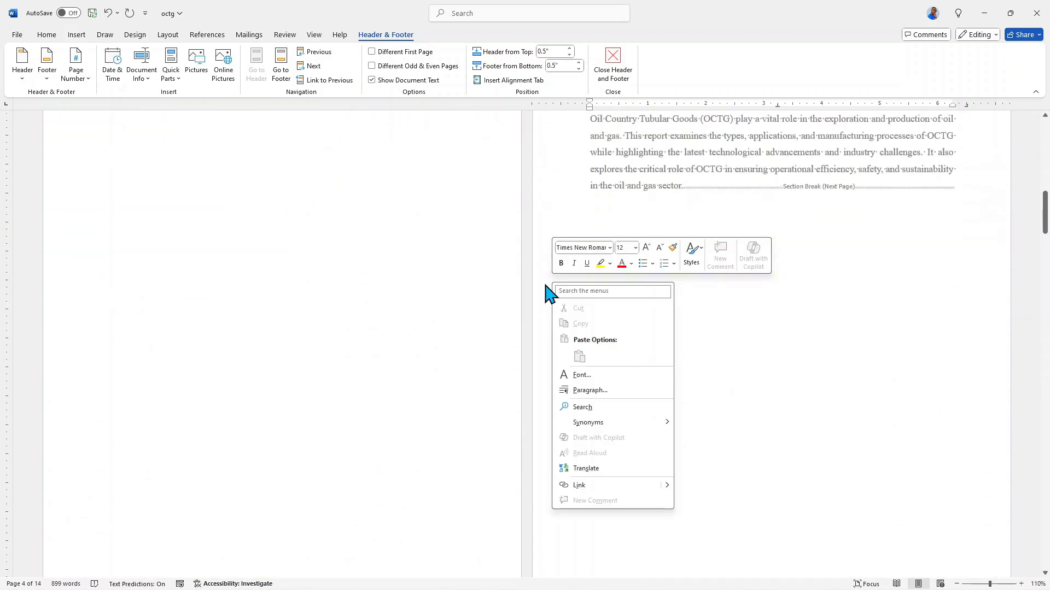
{"action": "left_click", "coordinate": [743, 336]}
{"action": "scroll", "coordinate": [741, 336], "scroll_direction": "up", "scroll_amount": 1}
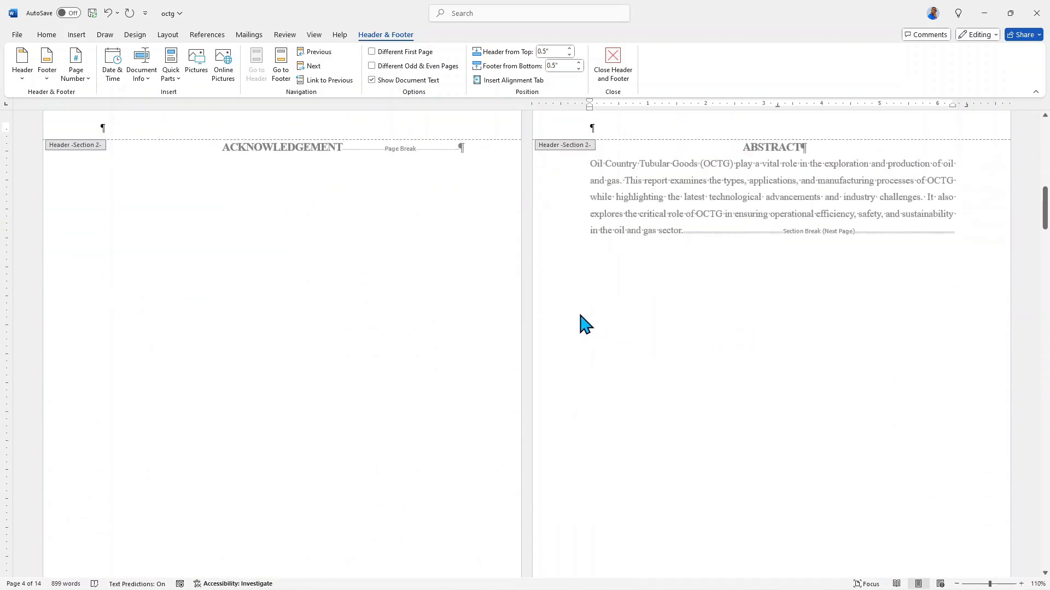
{"action": "scroll", "coordinate": [585, 322], "scroll_direction": "up", "scroll_amount": 10}
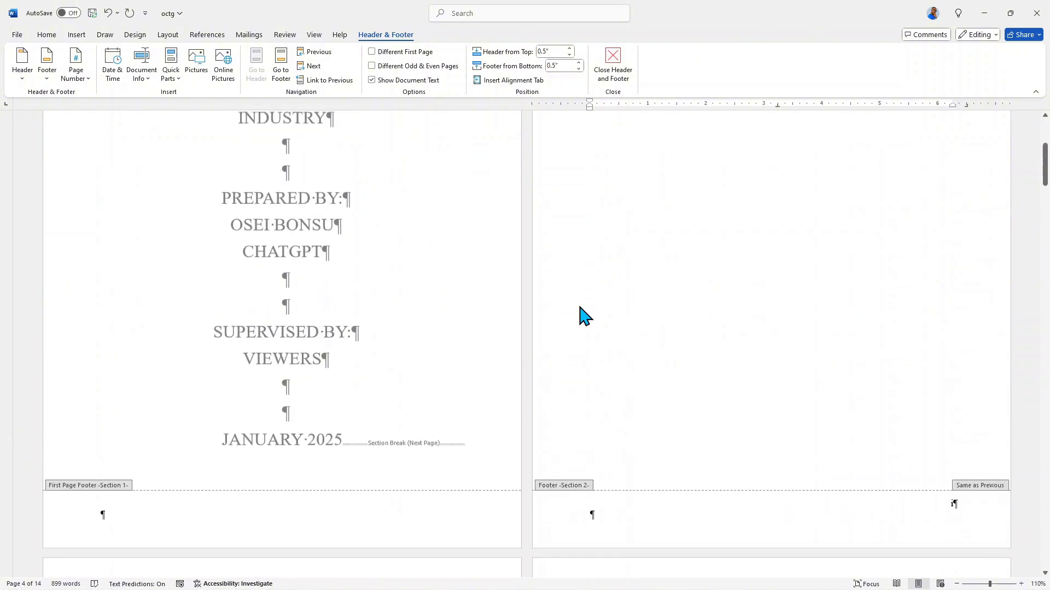
{"action": "scroll", "coordinate": [585, 316], "scroll_direction": "up", "scroll_amount": 1}
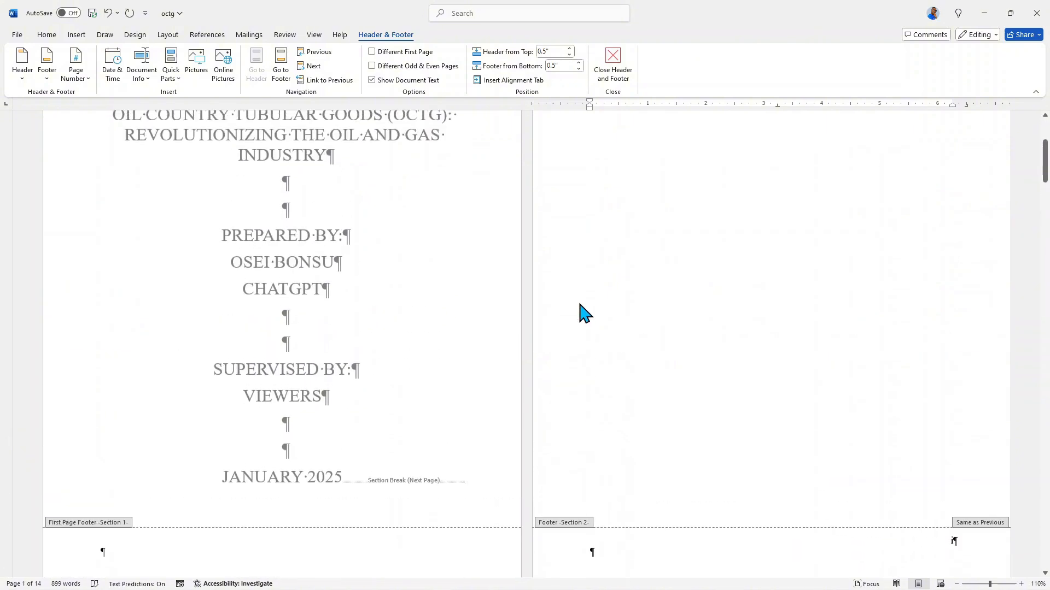
Examine the header text, section links and footer page numbers from the Acknowledgement and Abstract pages through to Chapters 6 and 7.
{"action": "scroll", "coordinate": [585, 313], "scroll_direction": "down", "scroll_amount": 9}
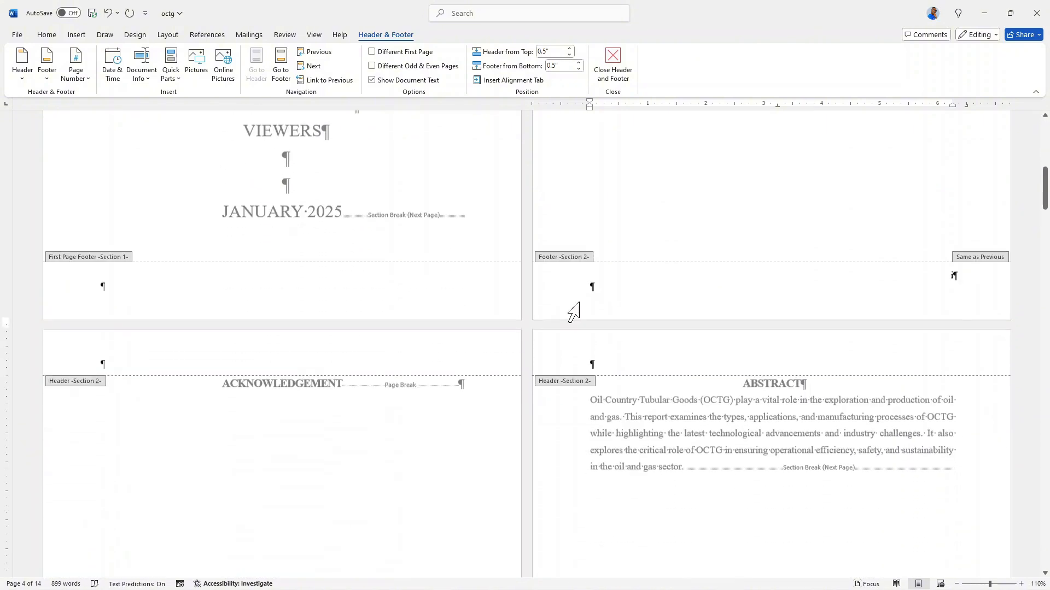
{"action": "scroll", "coordinate": [585, 309], "scroll_direction": "down", "scroll_amount": 5}
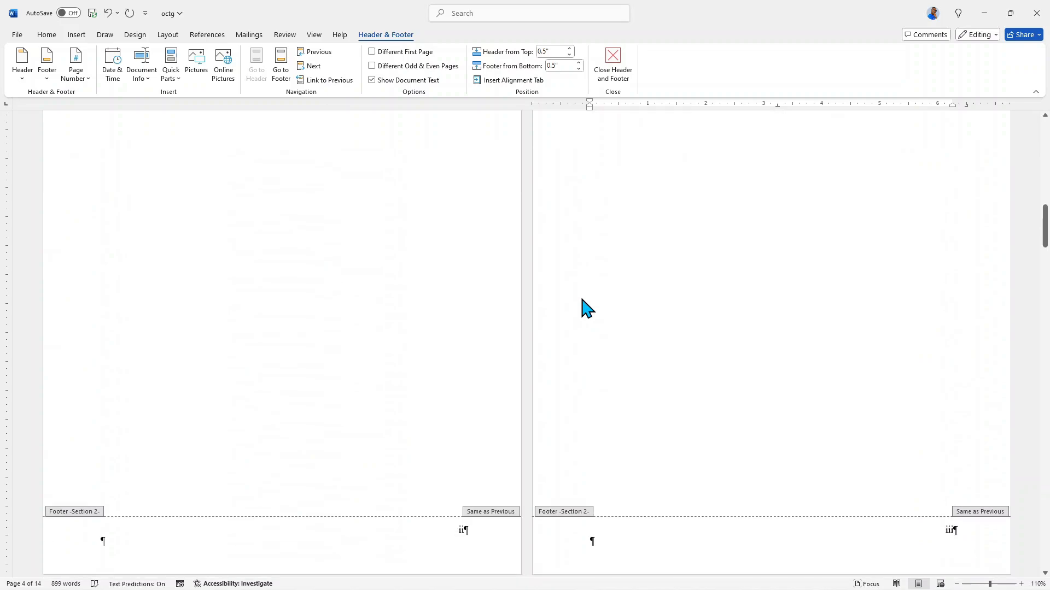
{"action": "scroll", "coordinate": [582, 300], "scroll_direction": "down", "scroll_amount": 12}
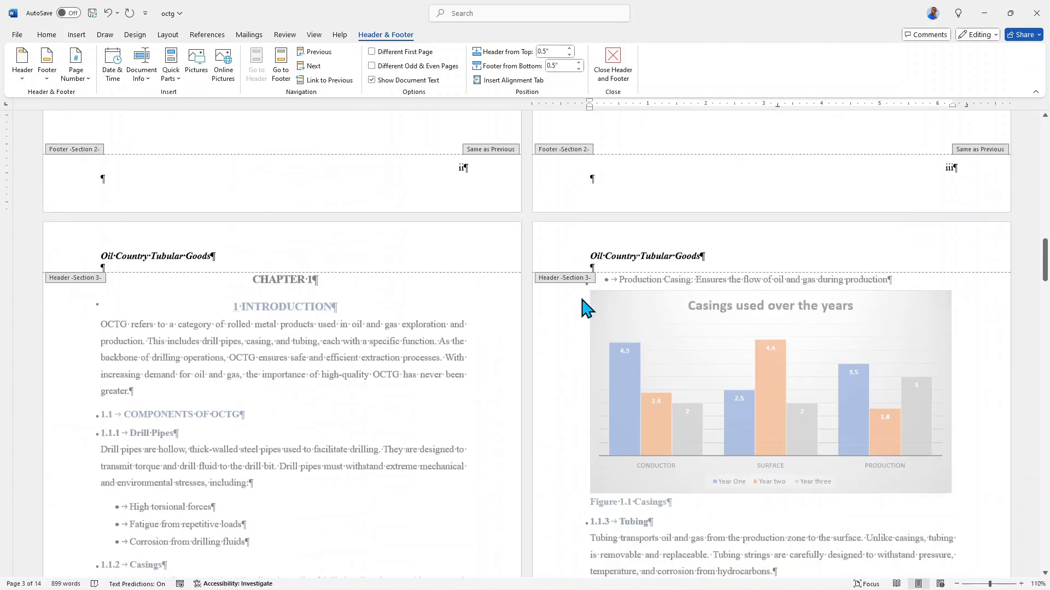
{"action": "scroll", "coordinate": [576, 309], "scroll_direction": "down", "scroll_amount": 8}
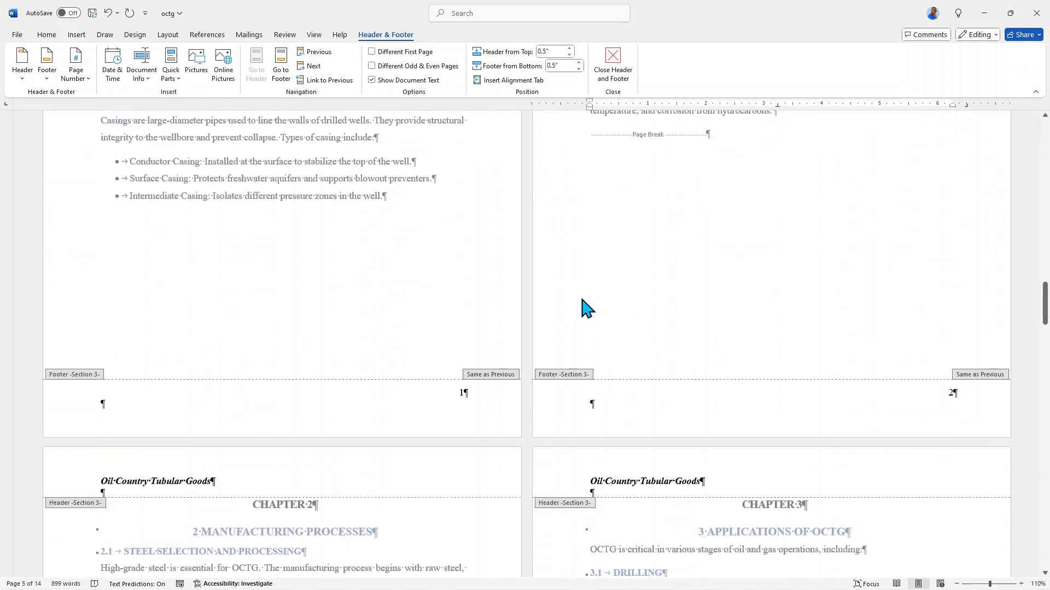
{"action": "scroll", "coordinate": [584, 308], "scroll_direction": "down", "scroll_amount": 9}
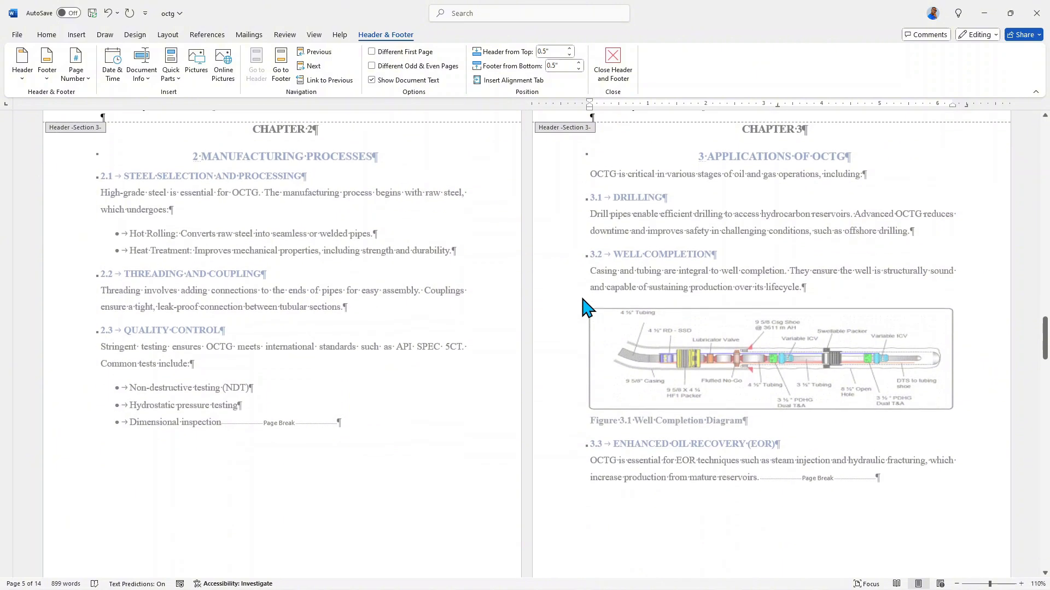
{"action": "scroll", "coordinate": [584, 307], "scroll_direction": "down", "scroll_amount": 9}
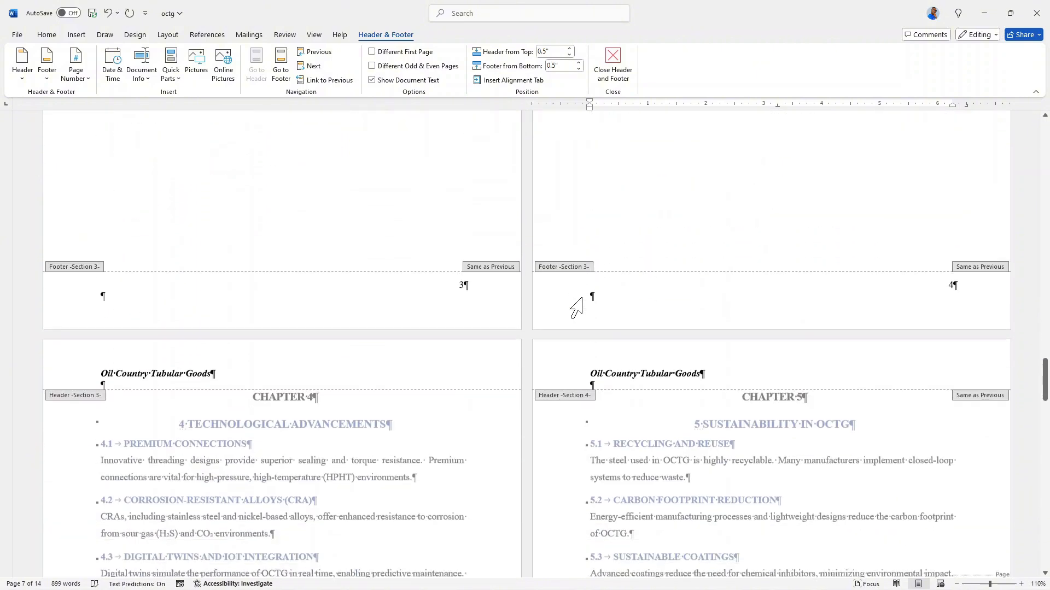
{"action": "scroll", "coordinate": [583, 307], "scroll_direction": "down", "scroll_amount": 4}
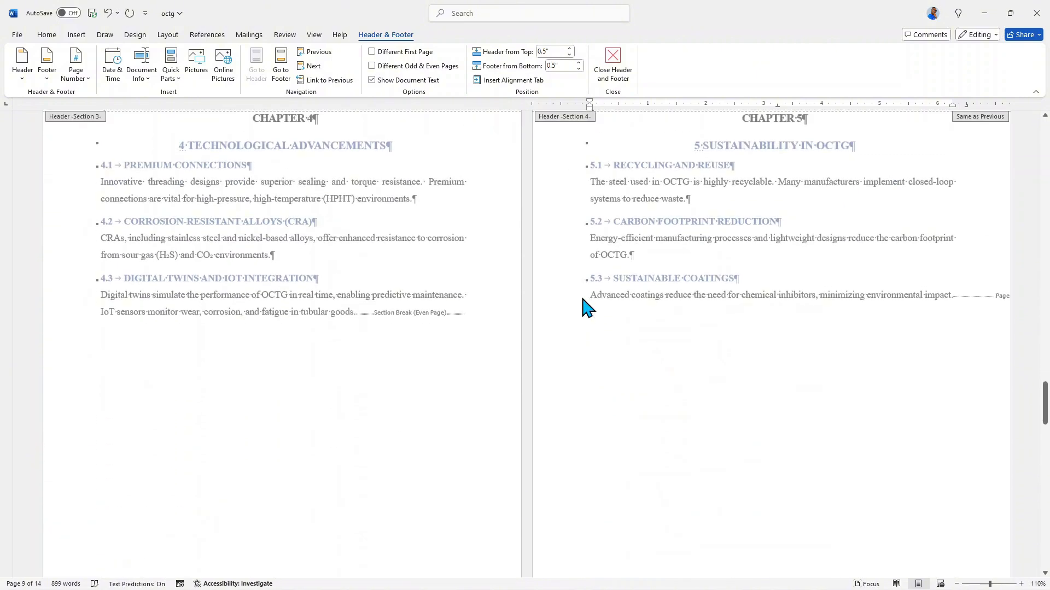
{"action": "scroll", "coordinate": [584, 307], "scroll_direction": "down", "scroll_amount": 10}
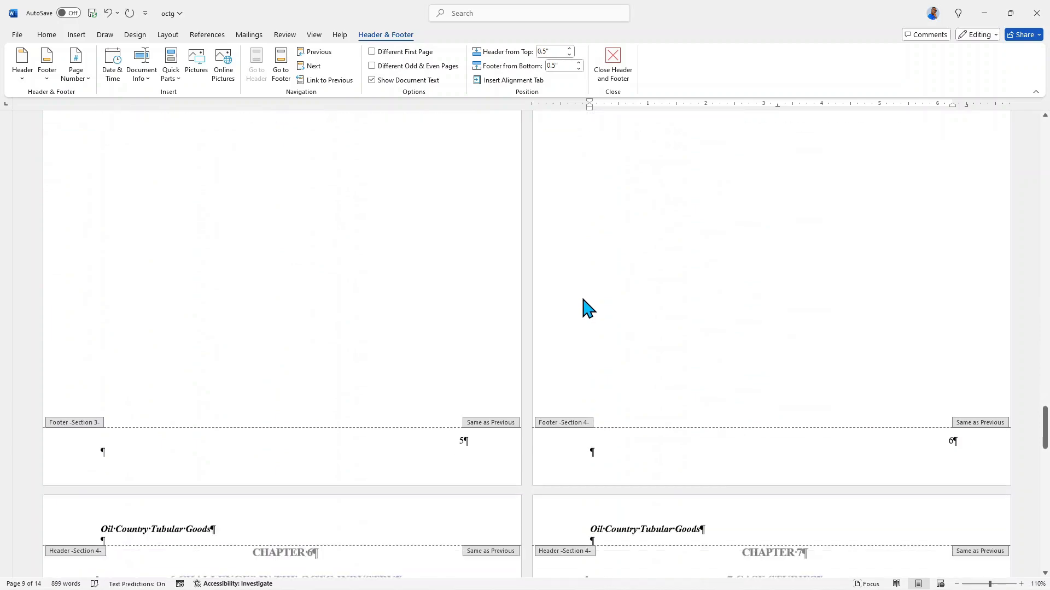